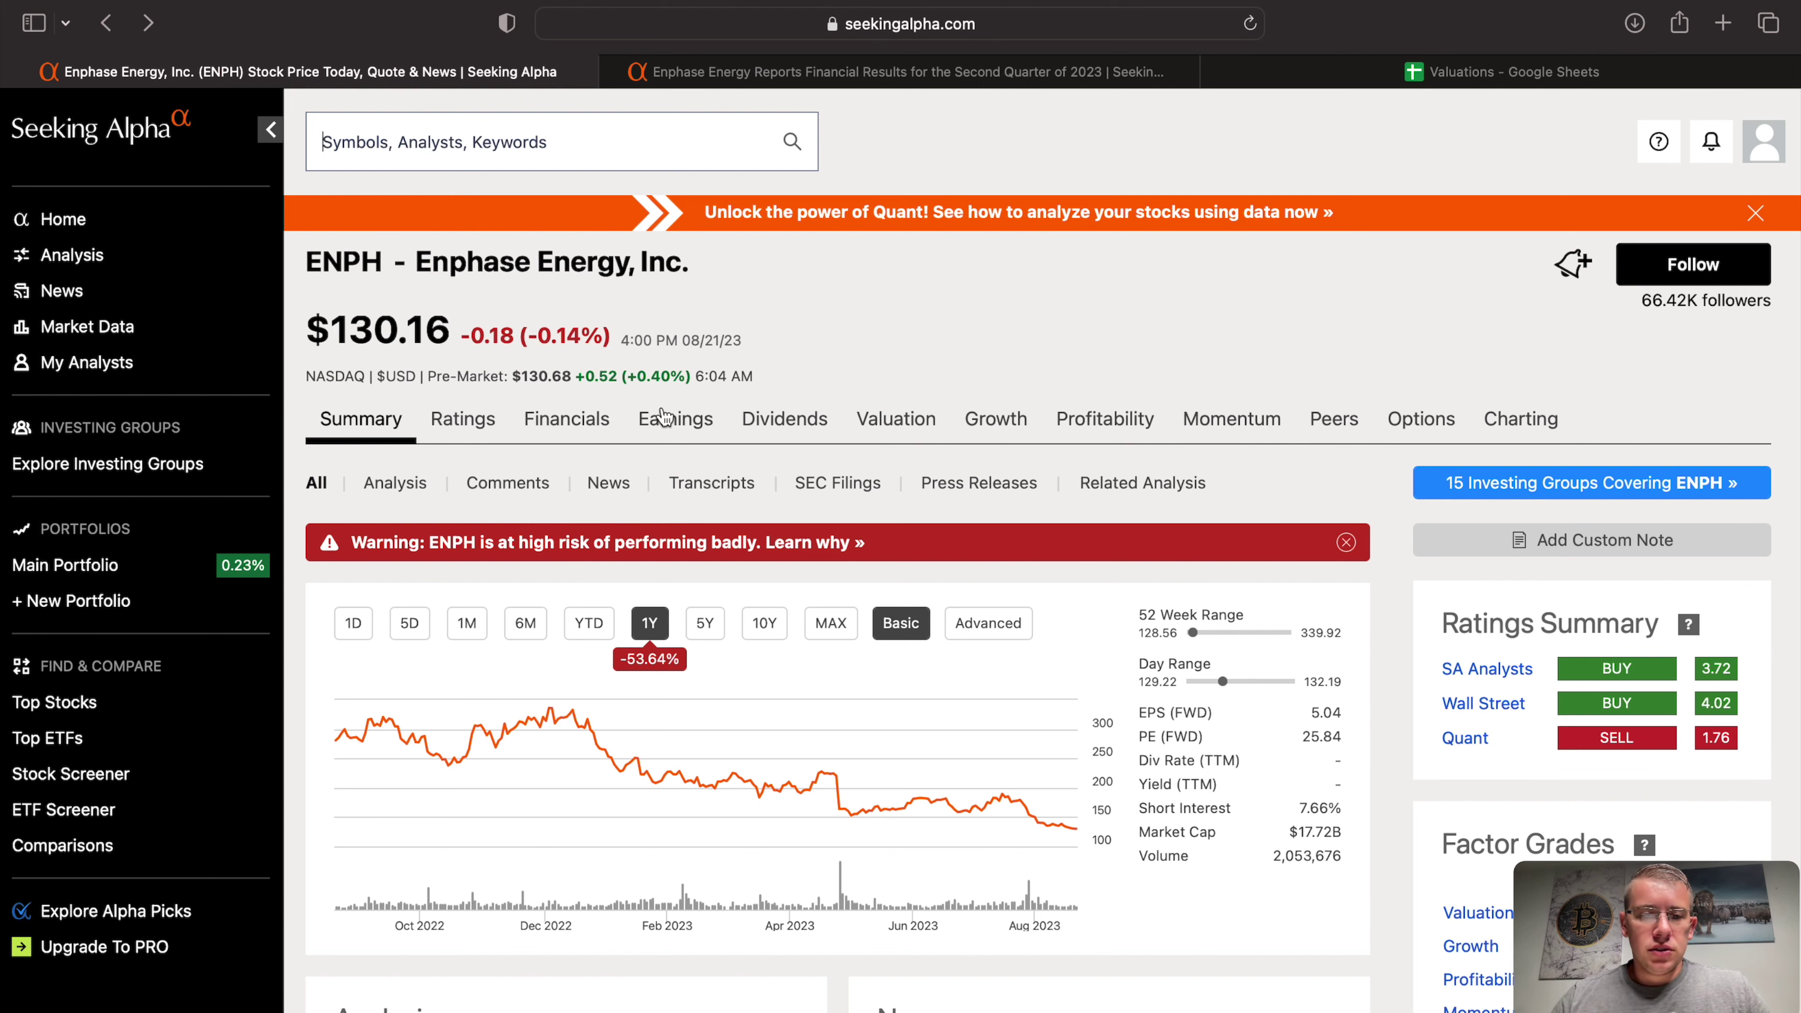
# Step: View ENPH's YTD price chart, open the Q2 2023 results article, then switch to GoodNotes
pyautogui.moveTo(655, 630)
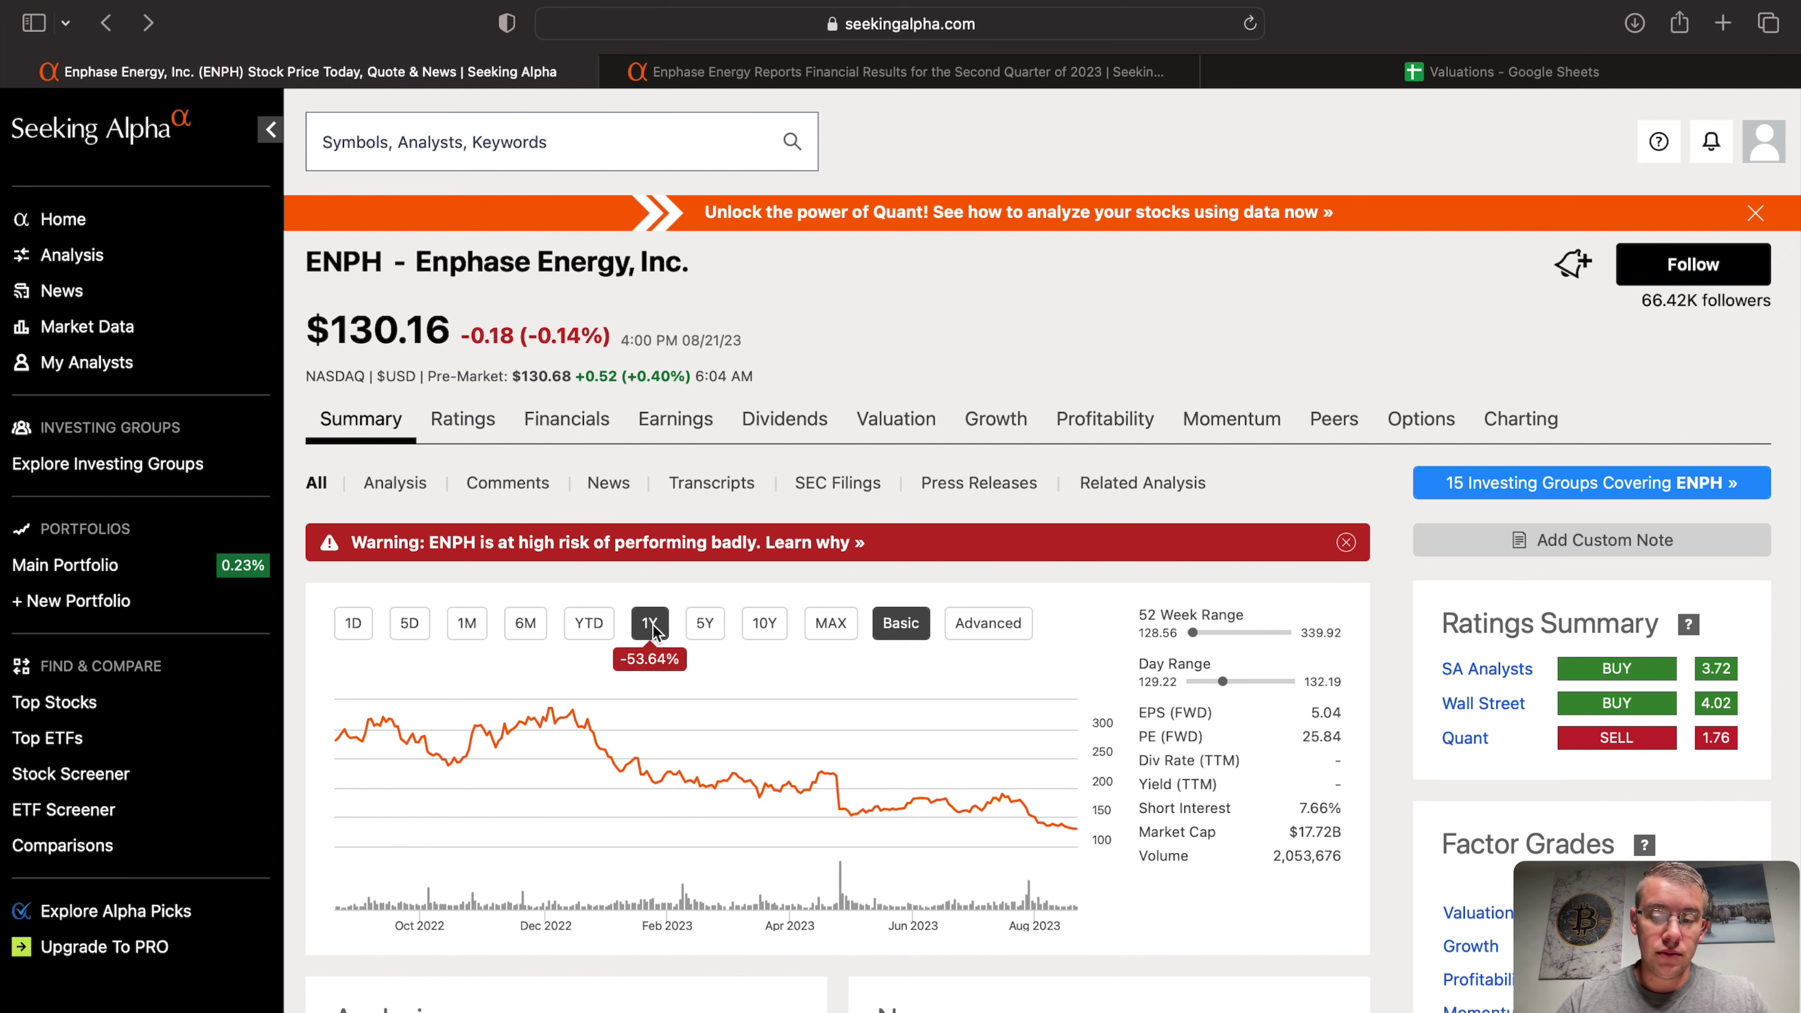
pyautogui.click(589, 623)
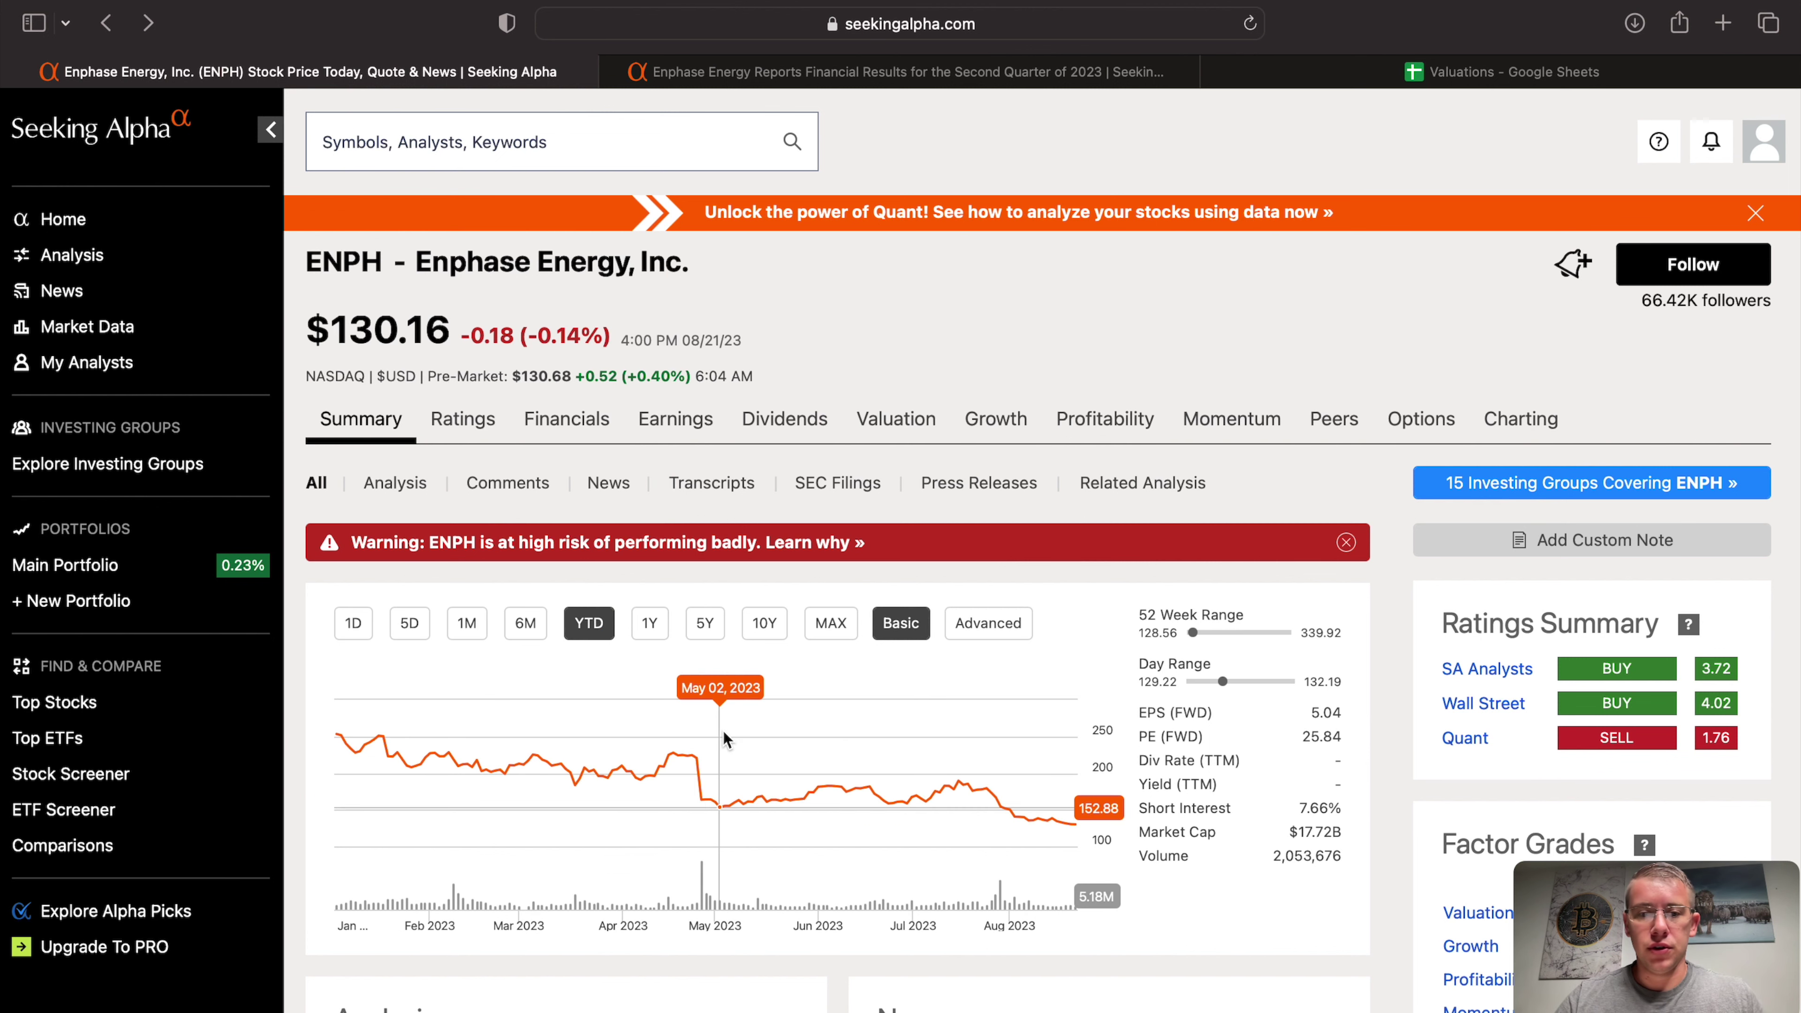
pyautogui.moveTo(605, 631)
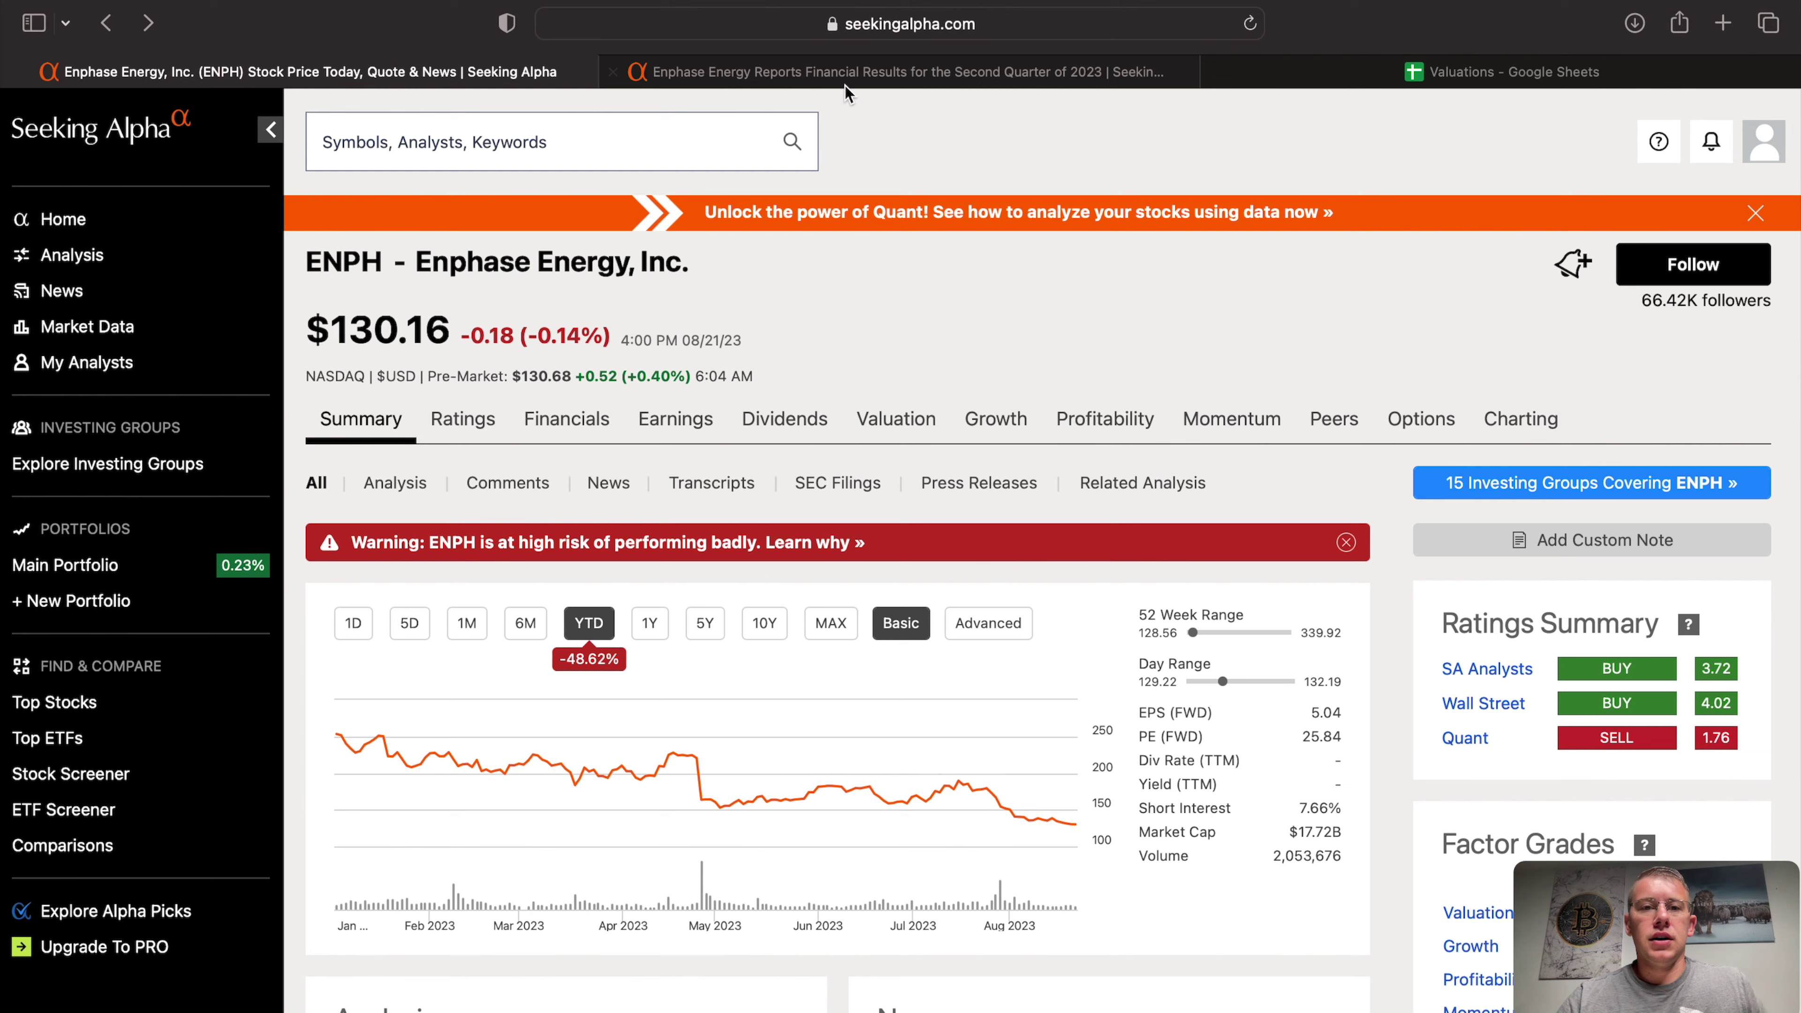
pyautogui.click(859, 85)
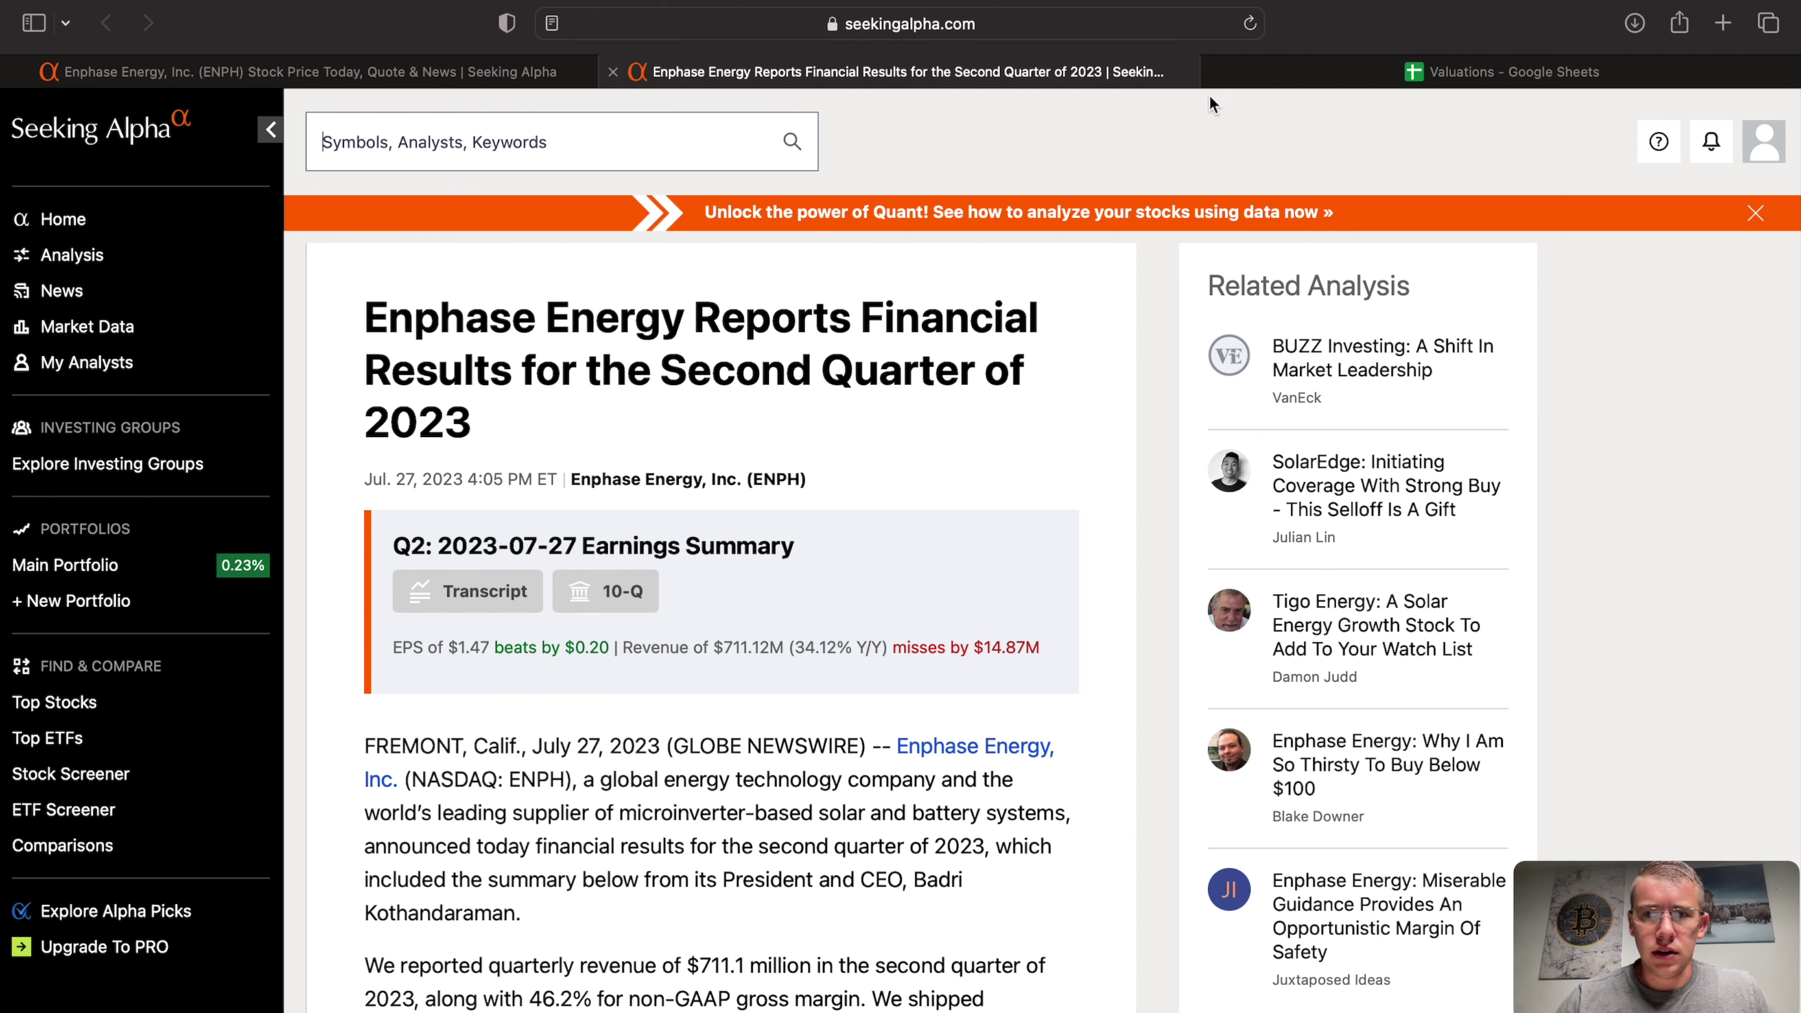
pyautogui.press('super+Tab')
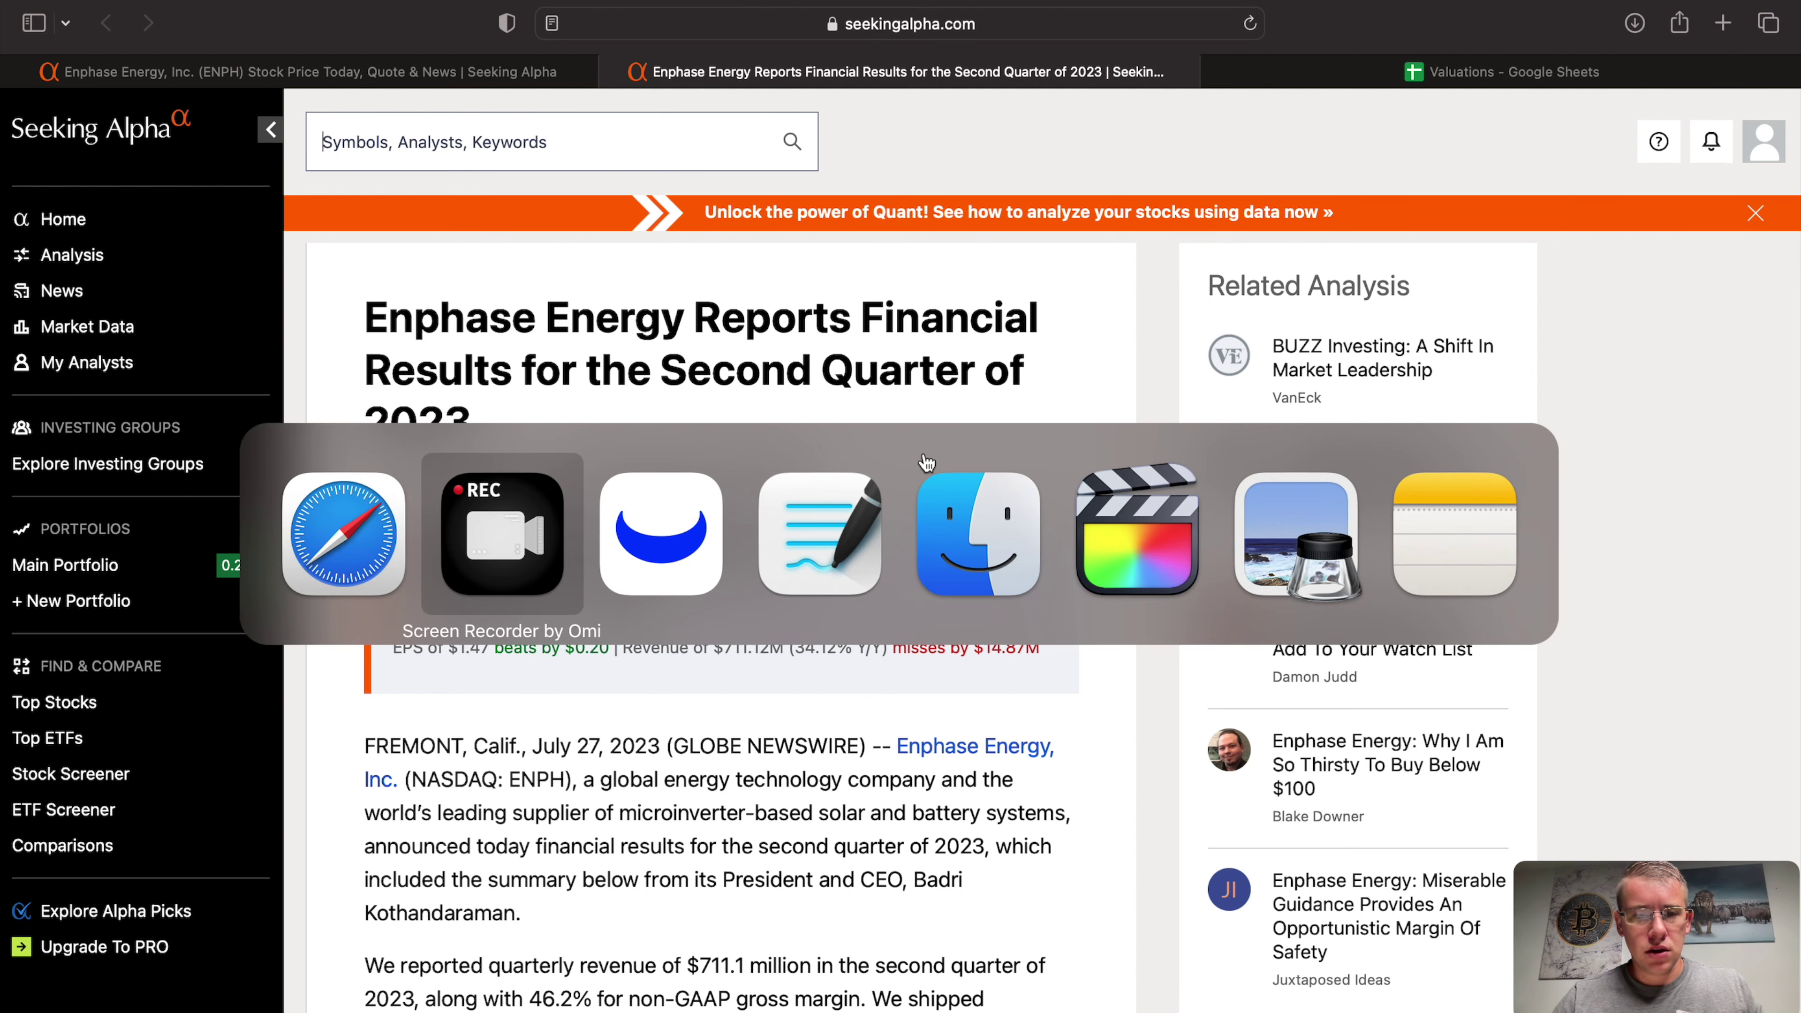
pyautogui.press('super+Tab')
pyautogui.press('super+Tab')
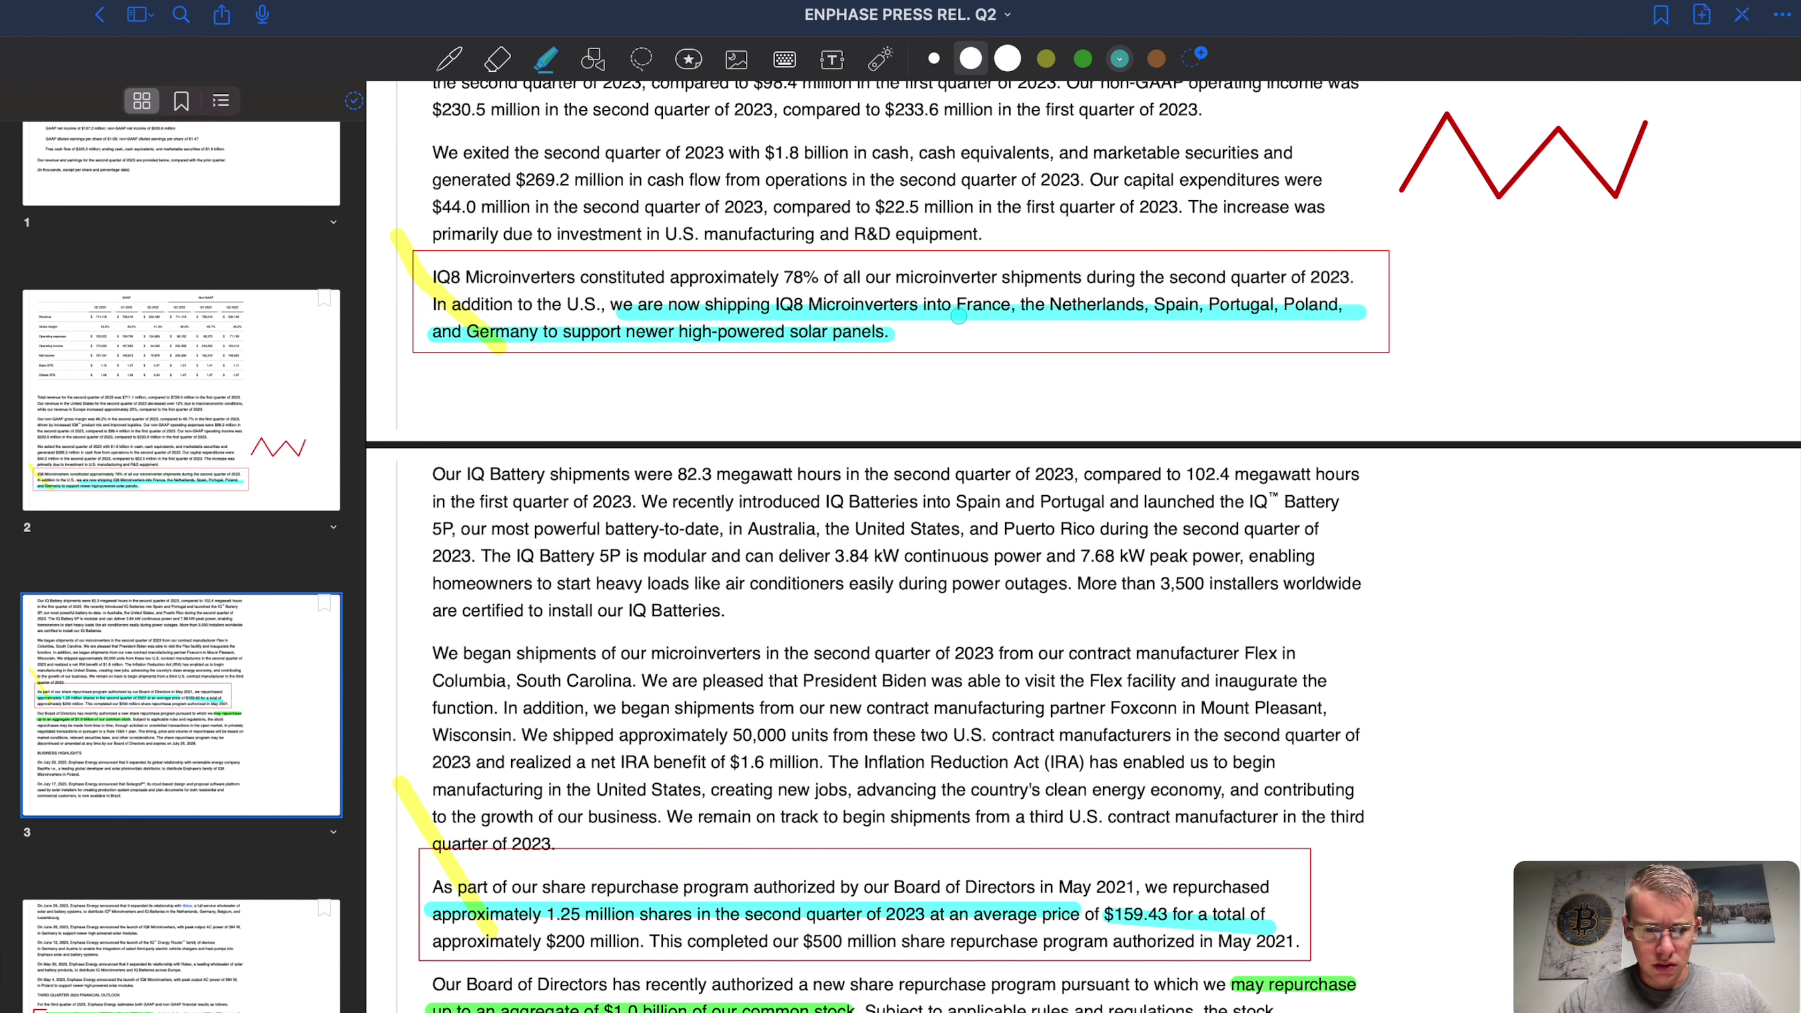
# Step: Scroll the Enphase Q2 PDF to the boxed $200 million buyback and $1.0 billion authorization
pyautogui.scroll(-5, 959, 316)
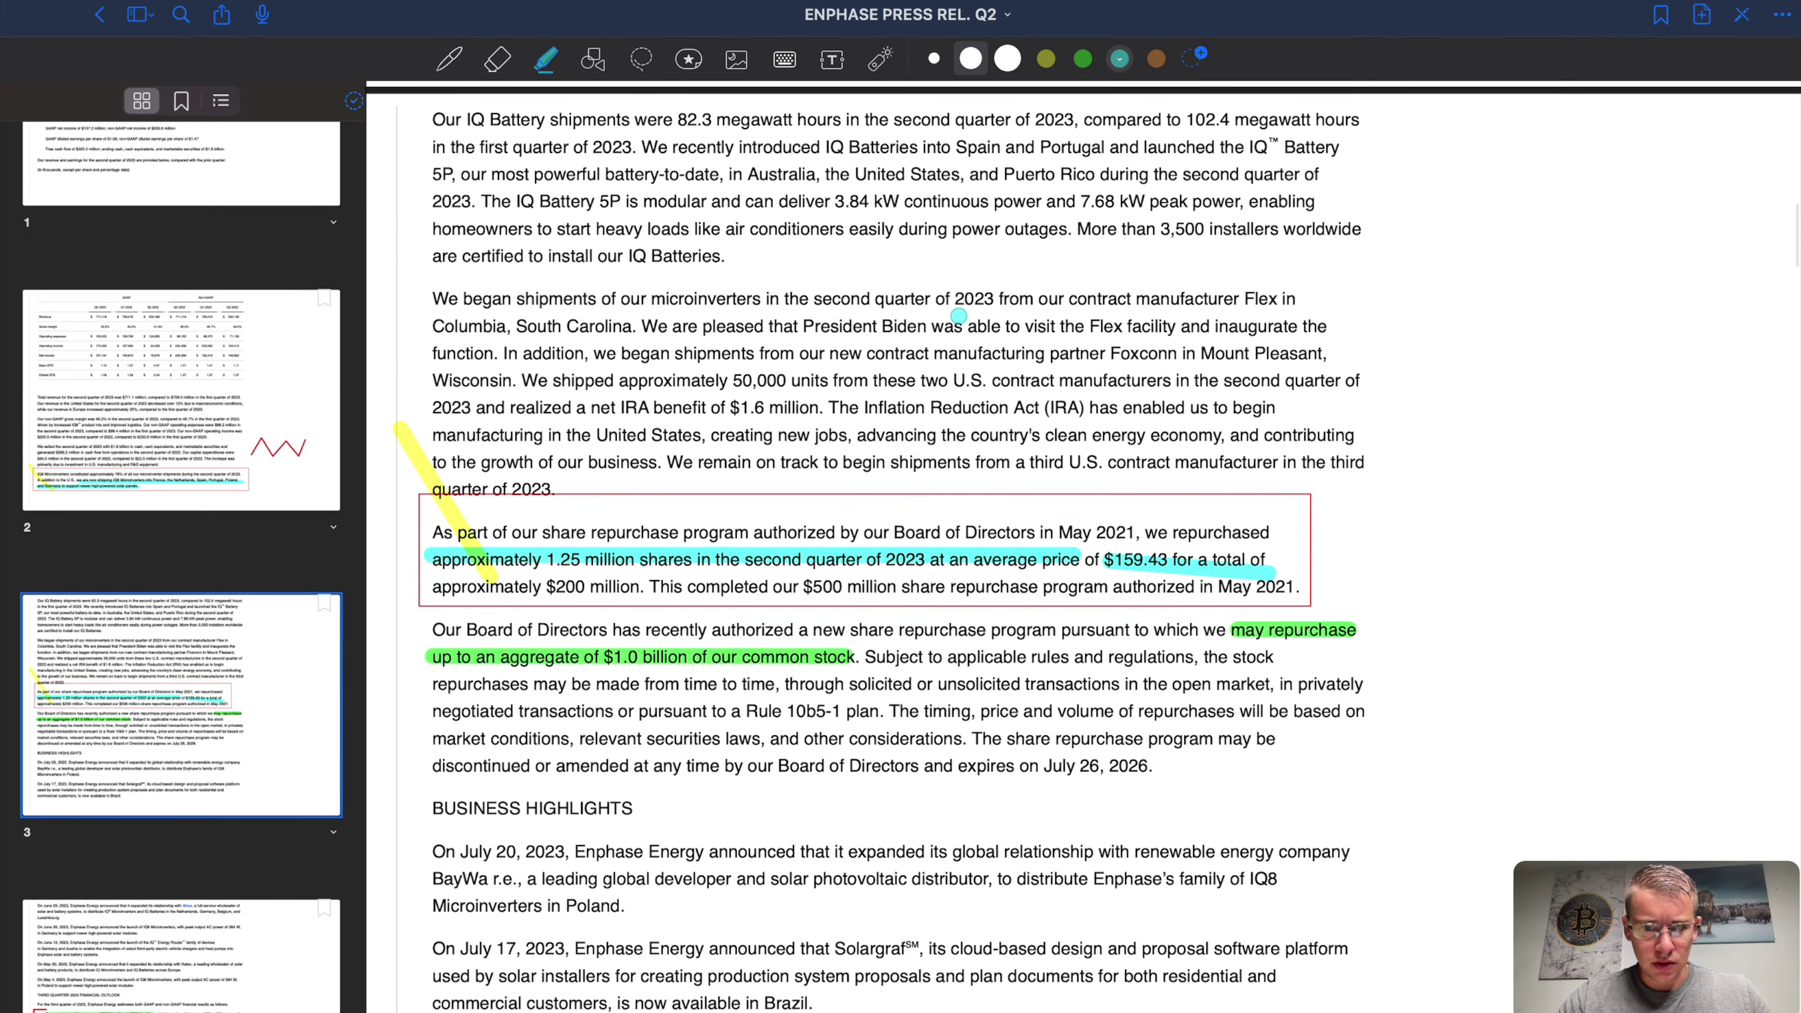
pyautogui.scroll(-2, 959, 315)
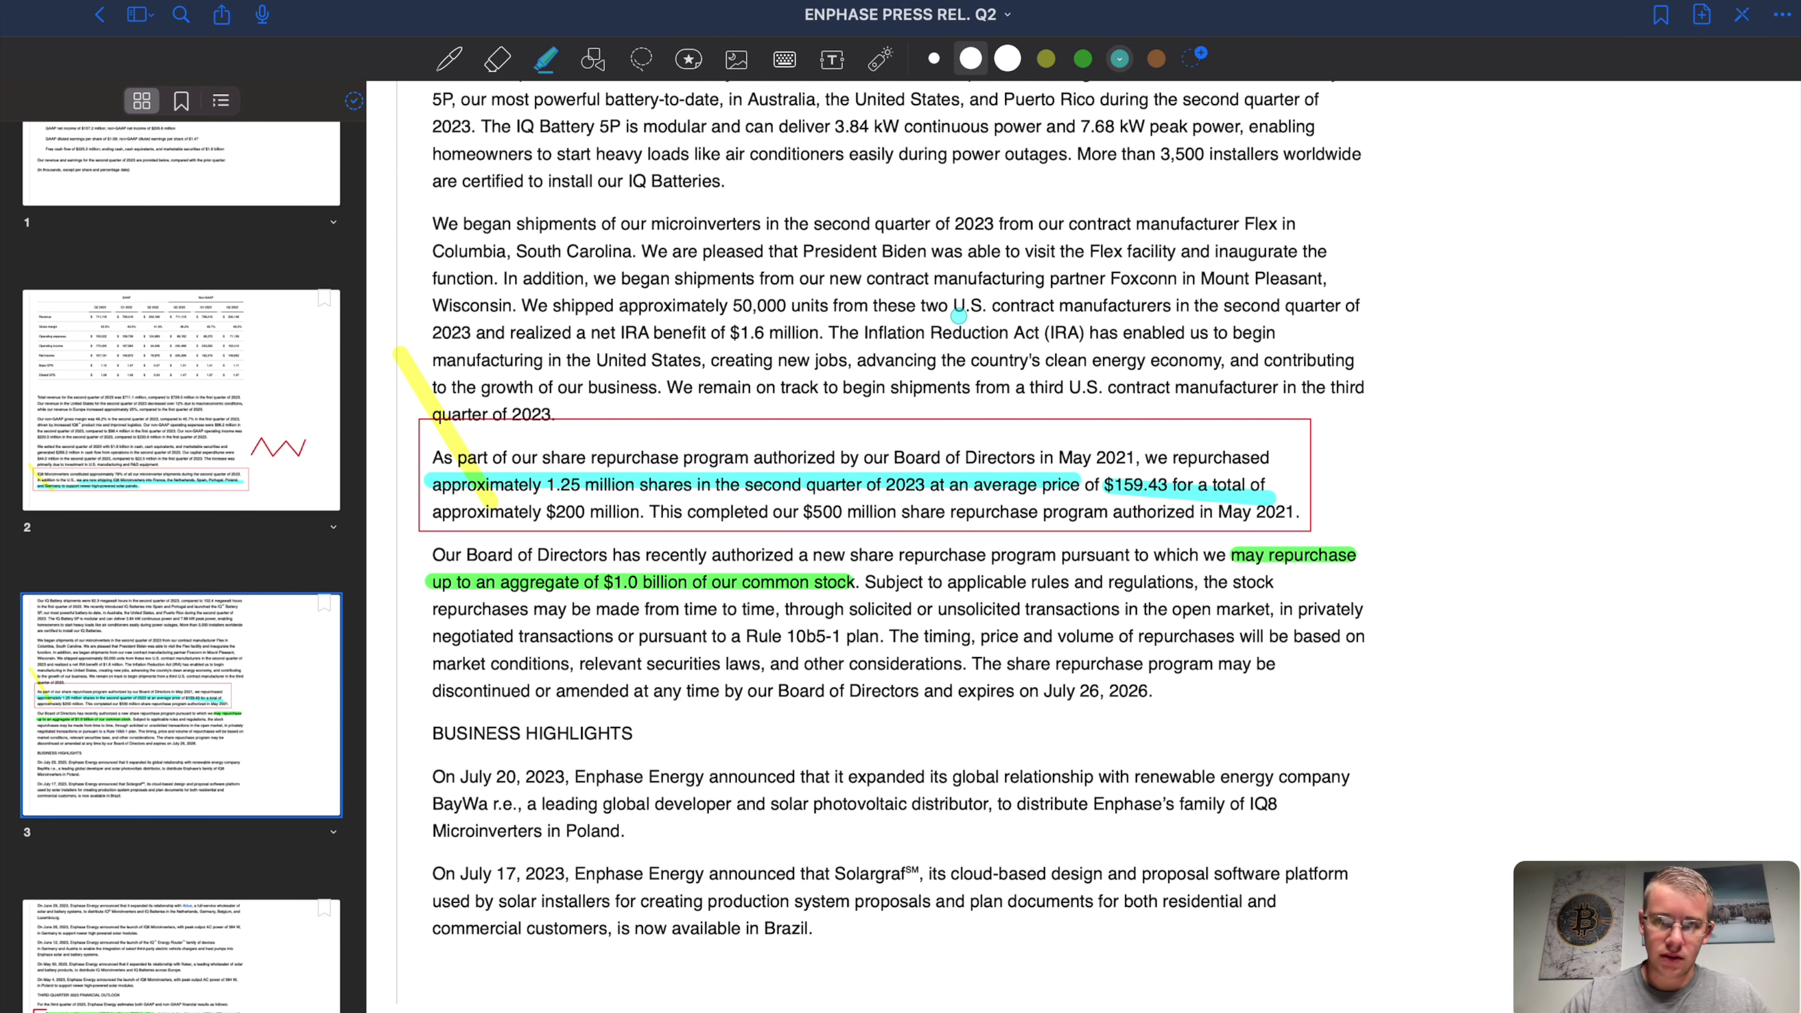
# Step: Scroll through the press release to review the highlighted Third Quarter 2023 Financial Outlook
pyautogui.scroll(-3, 959, 315)
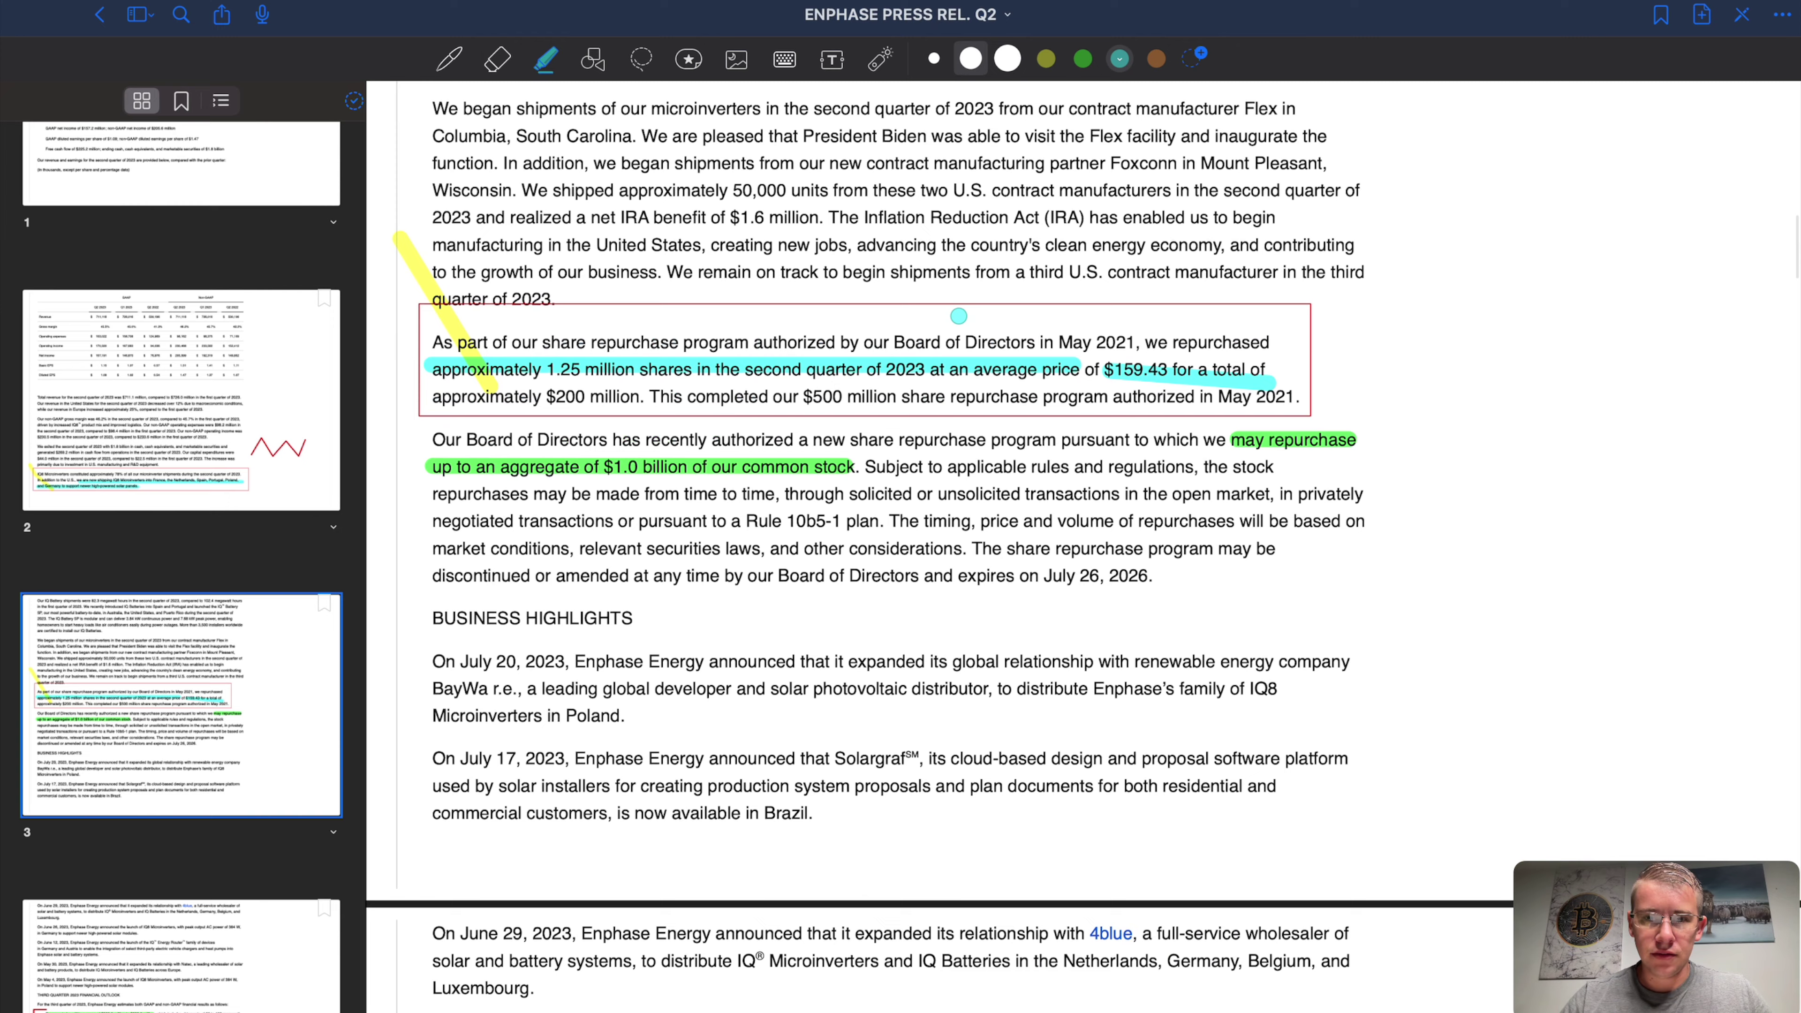
pyautogui.scroll(-2, 958, 316)
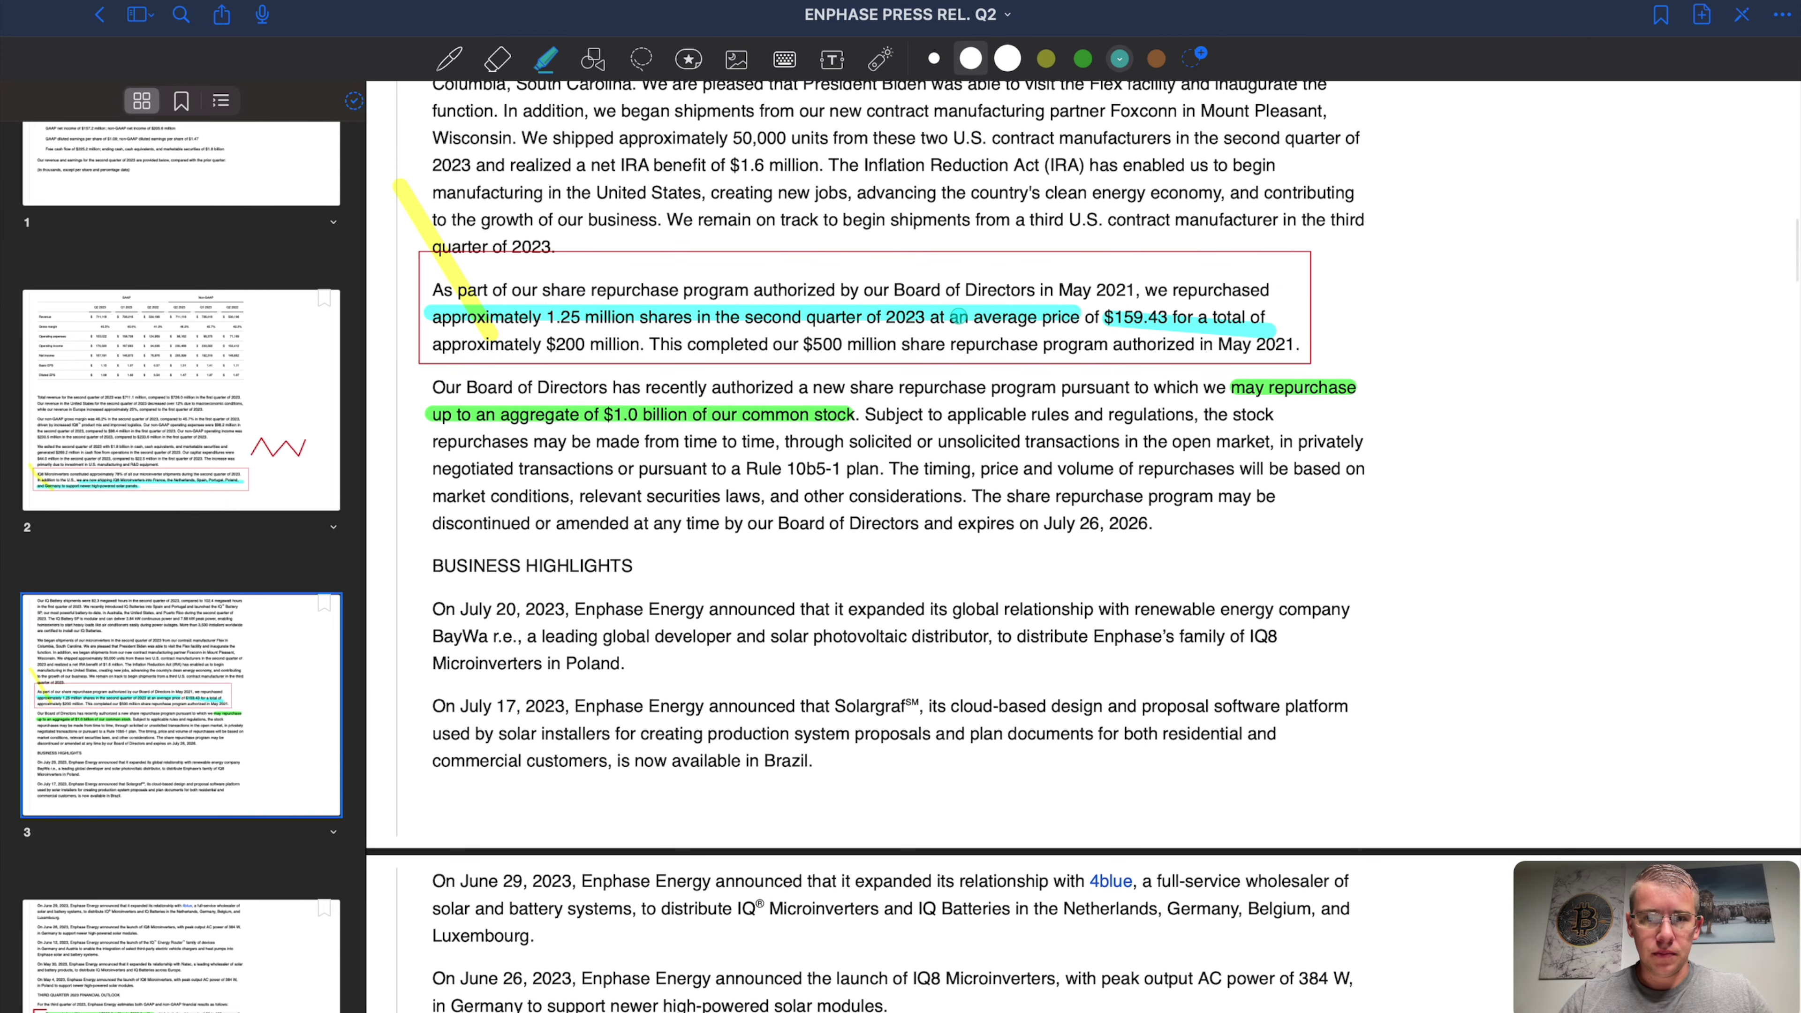
pyautogui.scroll(3, 959, 315)
pyautogui.scroll(-3, 791, 410)
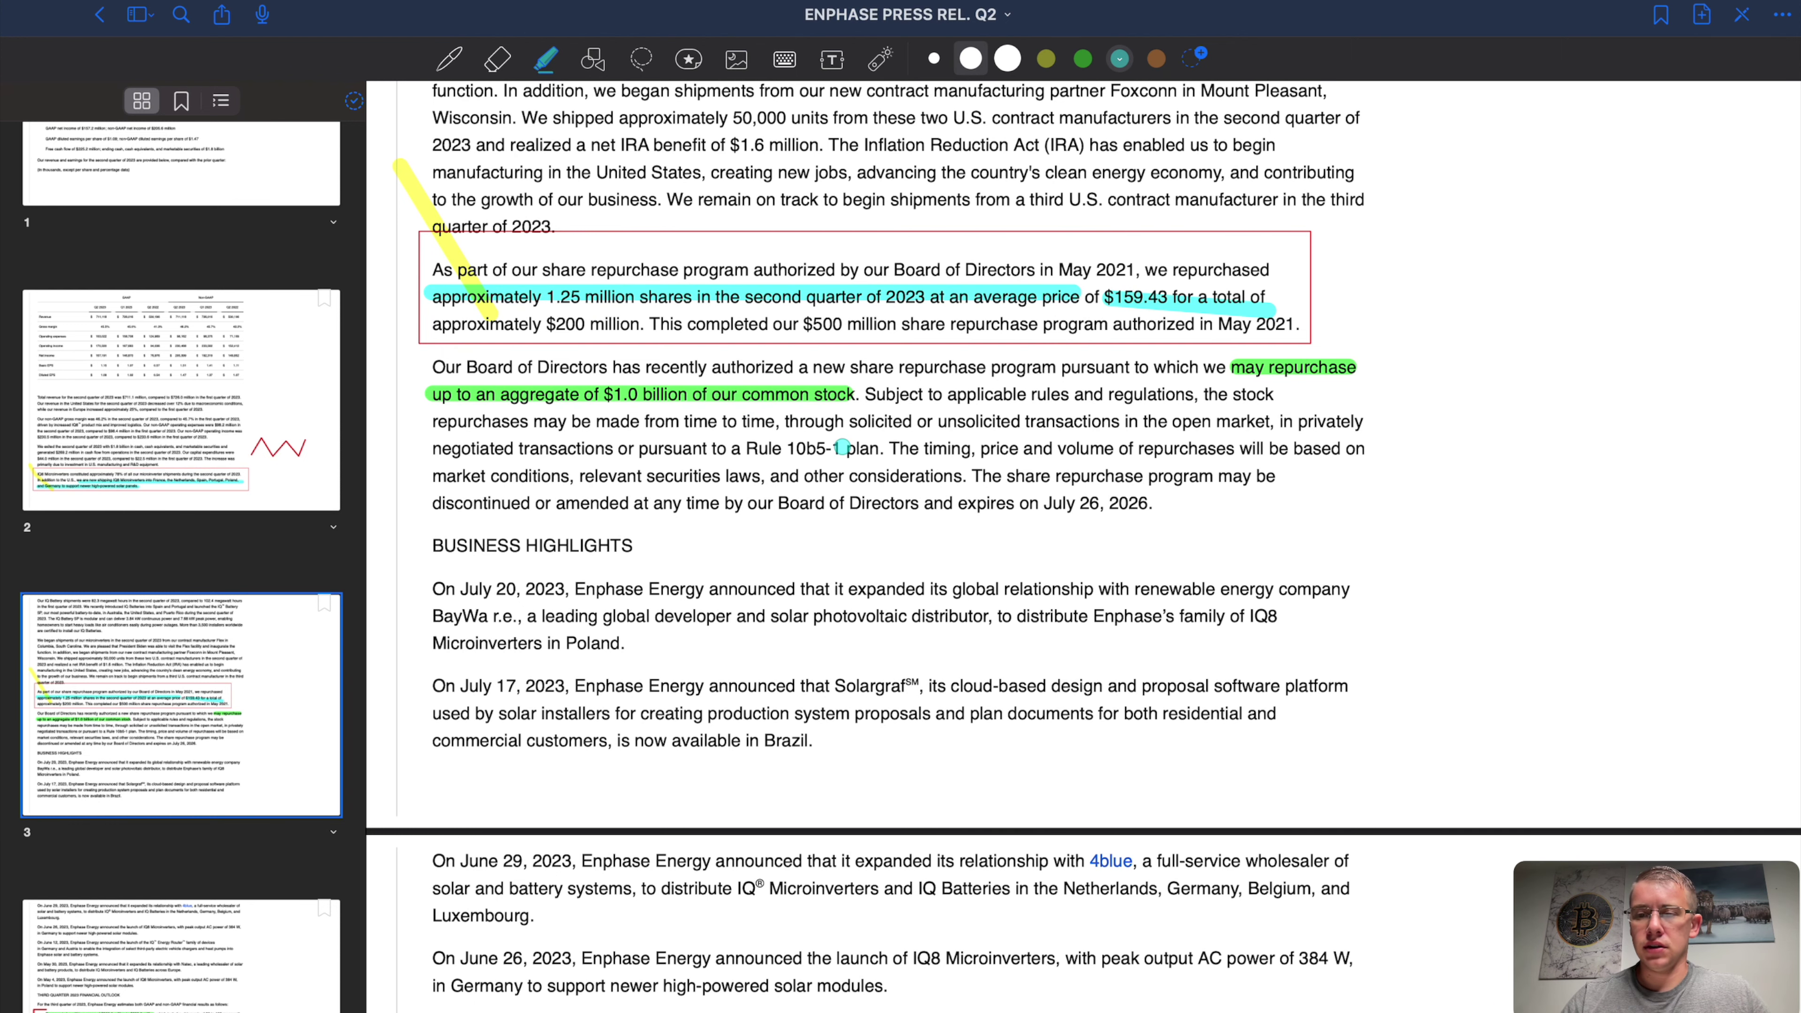
pyautogui.scroll(-15, 842, 447)
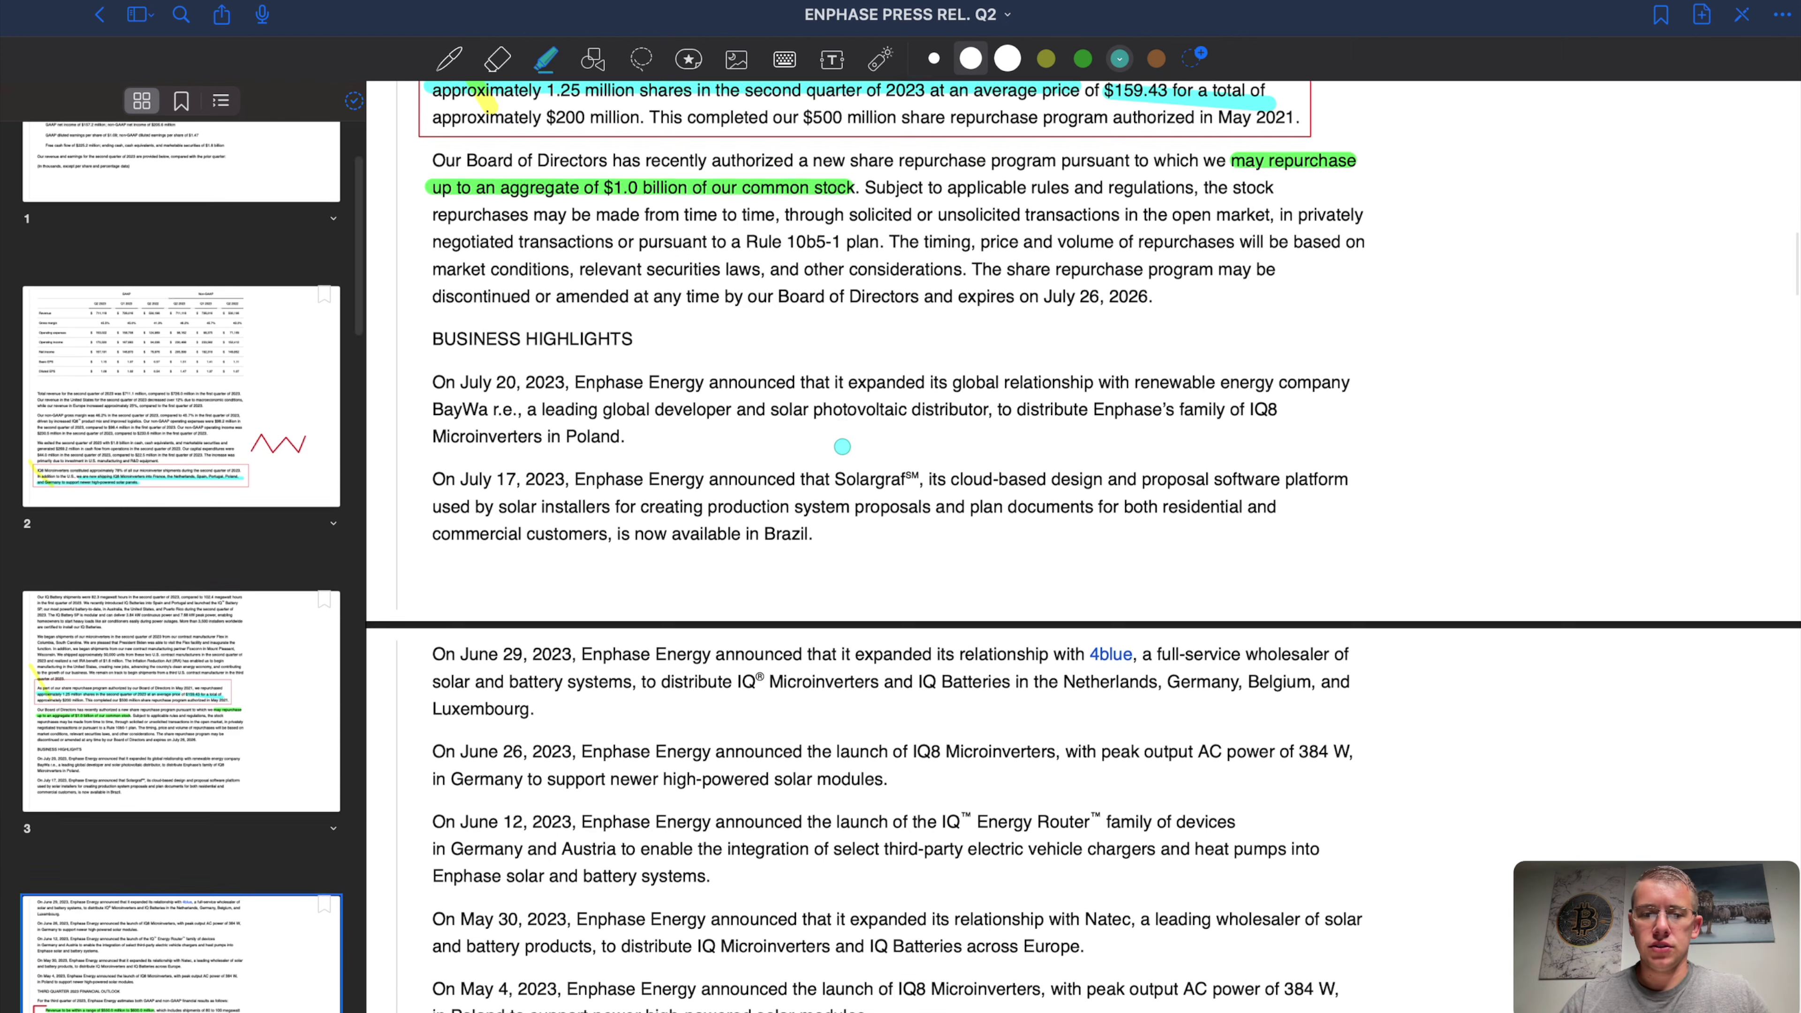
pyautogui.scroll(5, 842, 446)
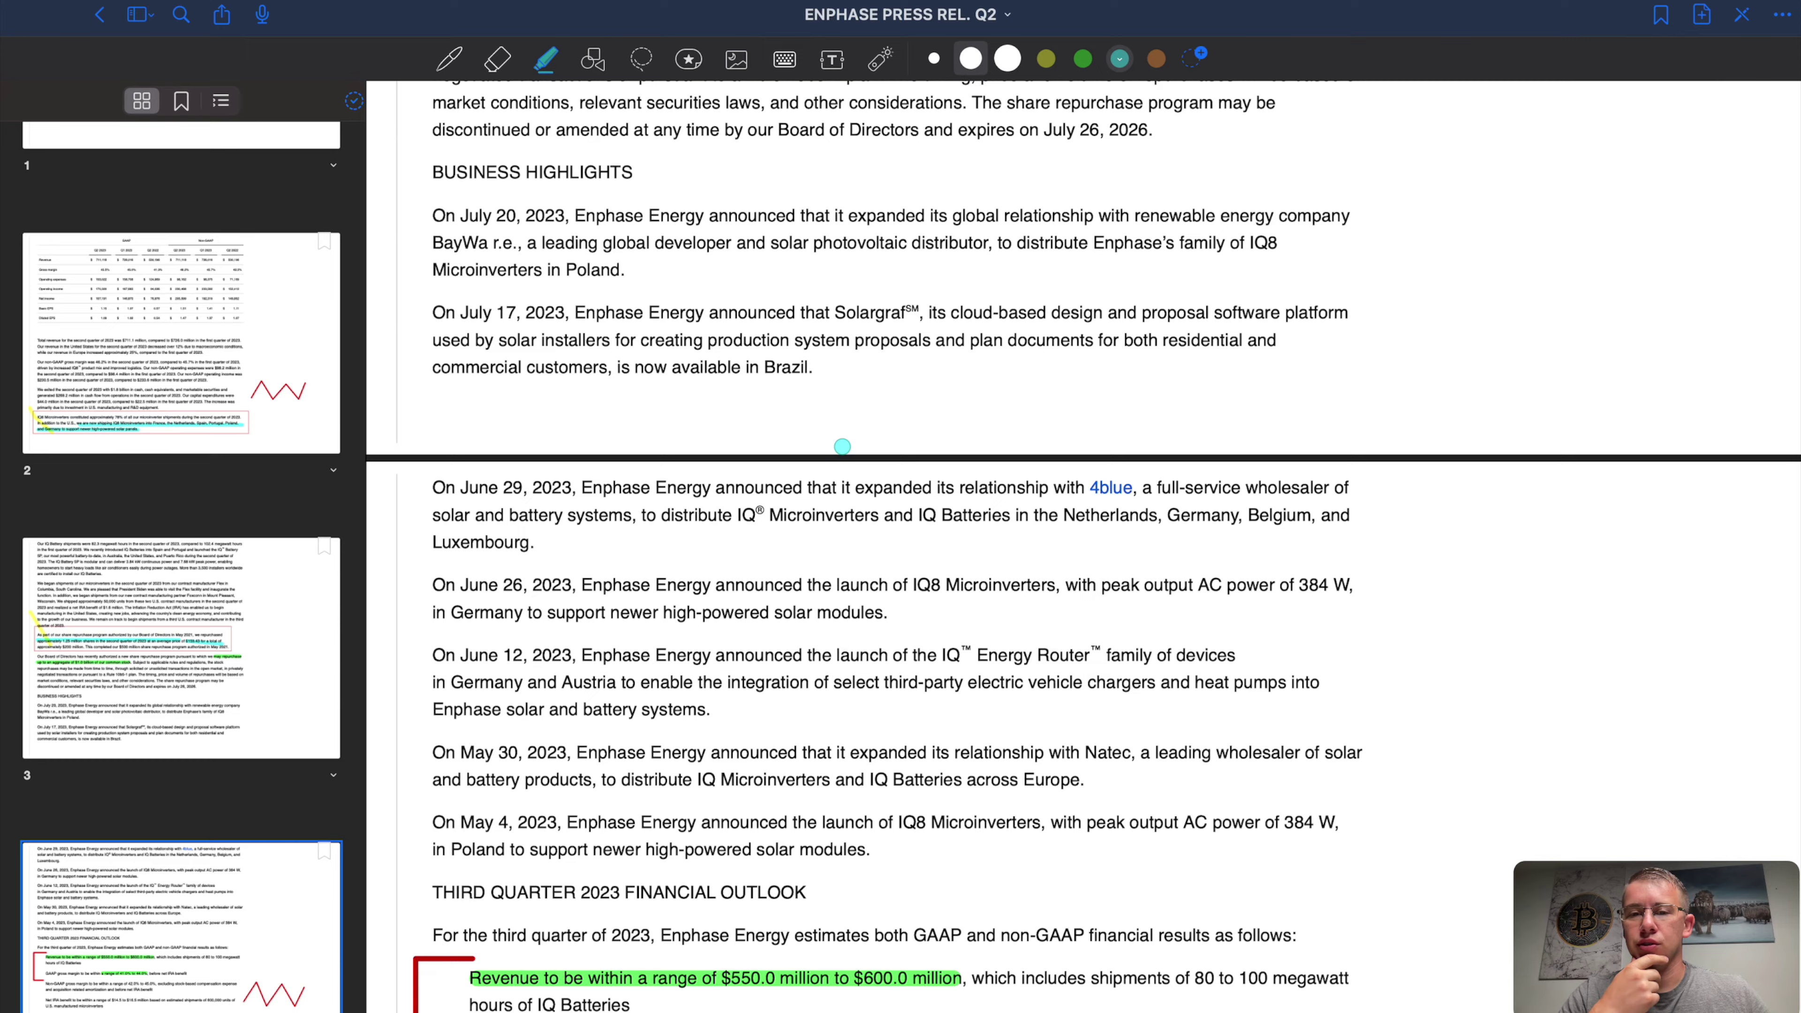
pyautogui.scroll(11, 842, 446)
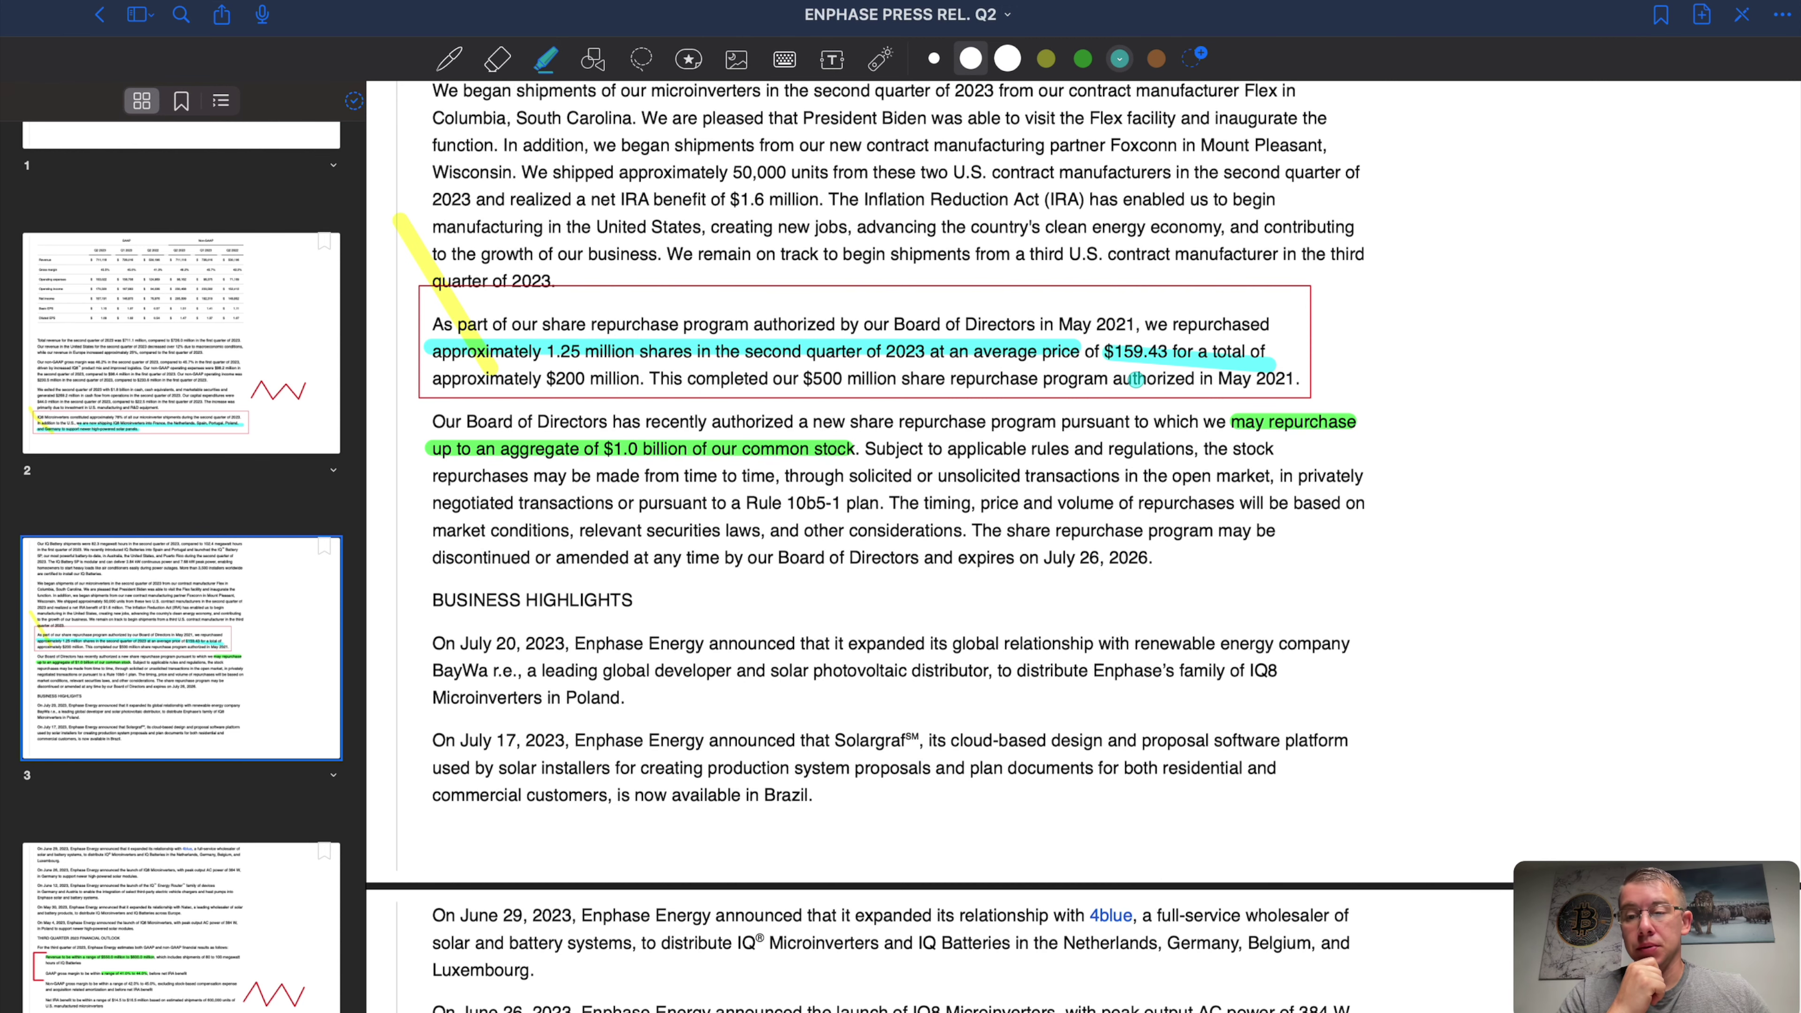
pyautogui.scroll(-10, 1136, 380)
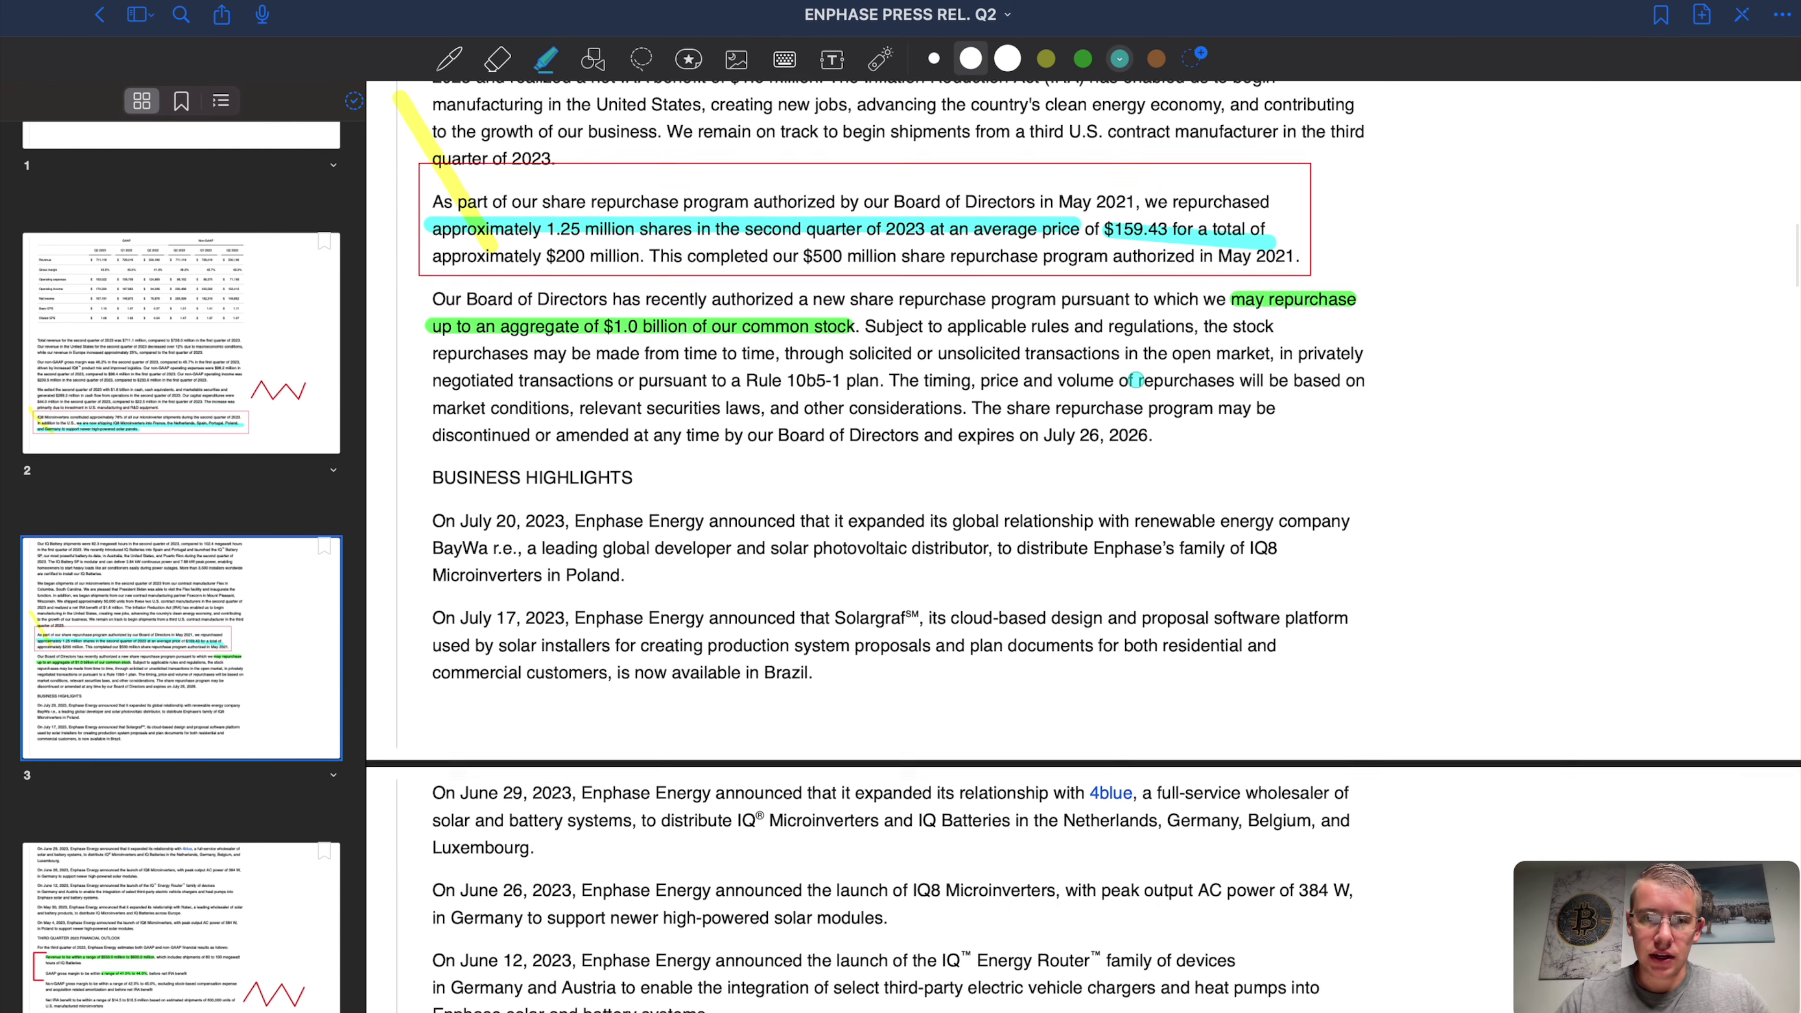
pyautogui.scroll(-10, 1136, 379)
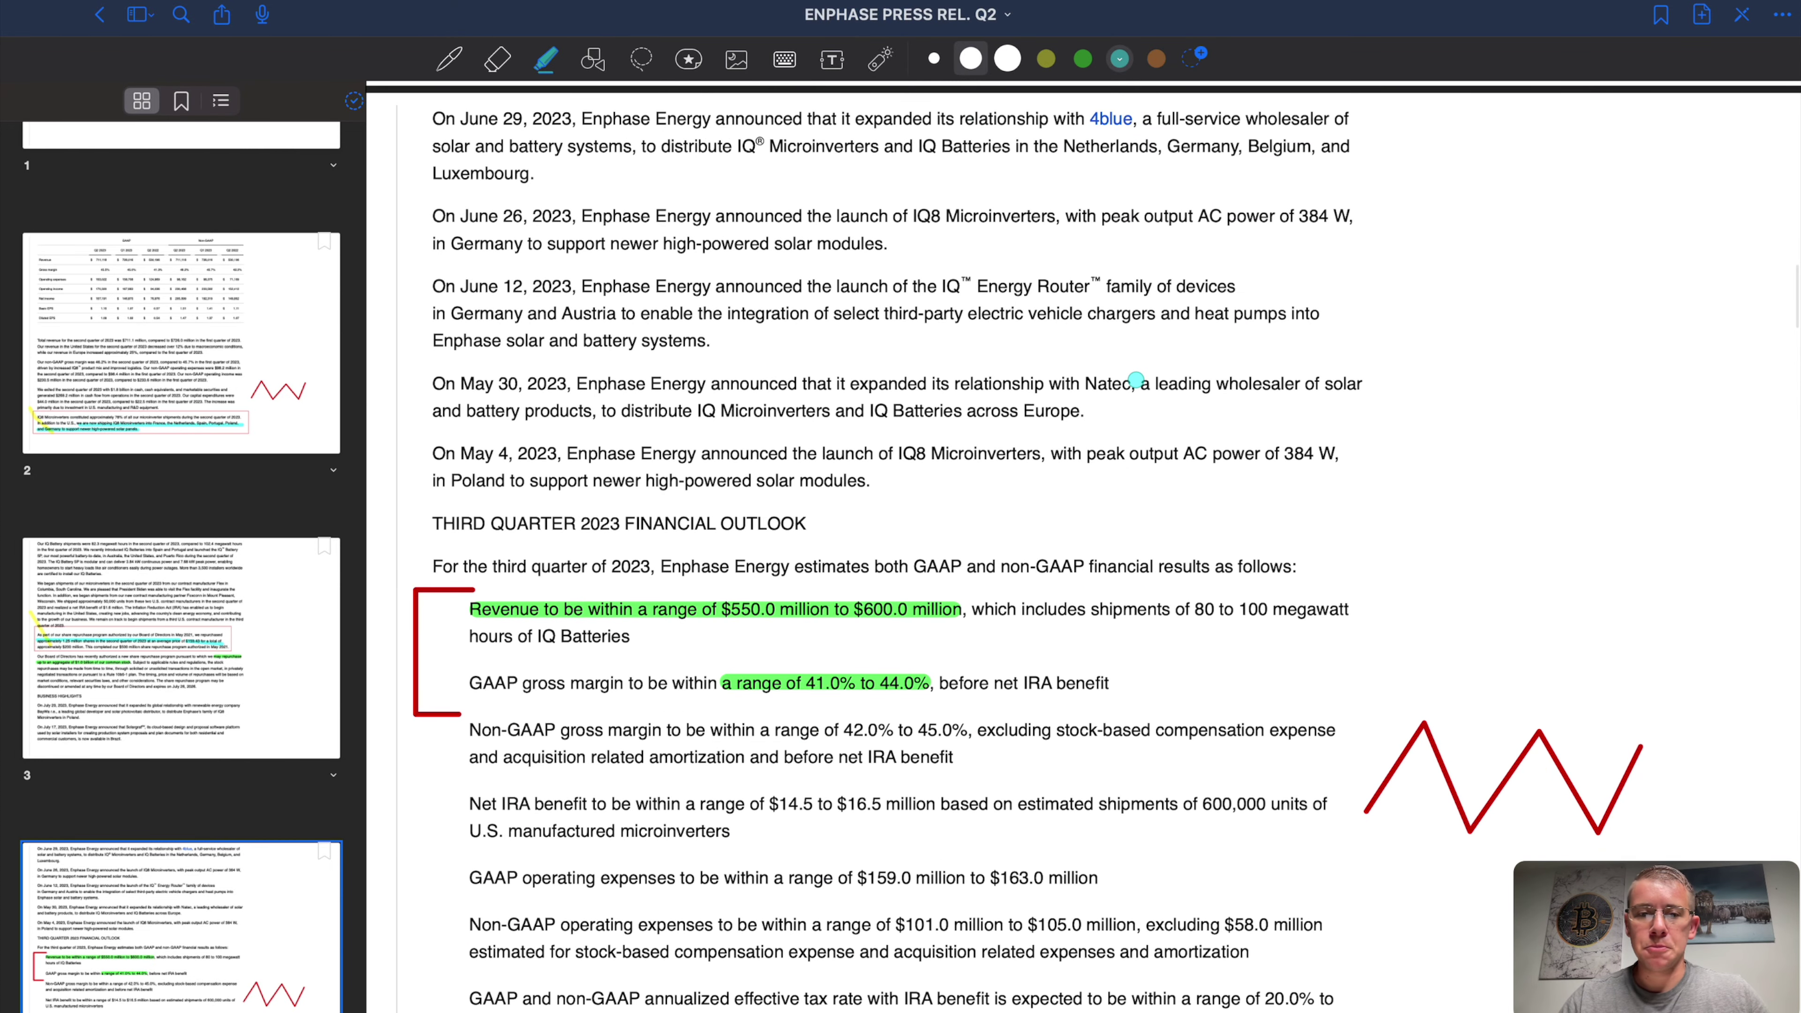
pyautogui.scroll(-2, 1136, 379)
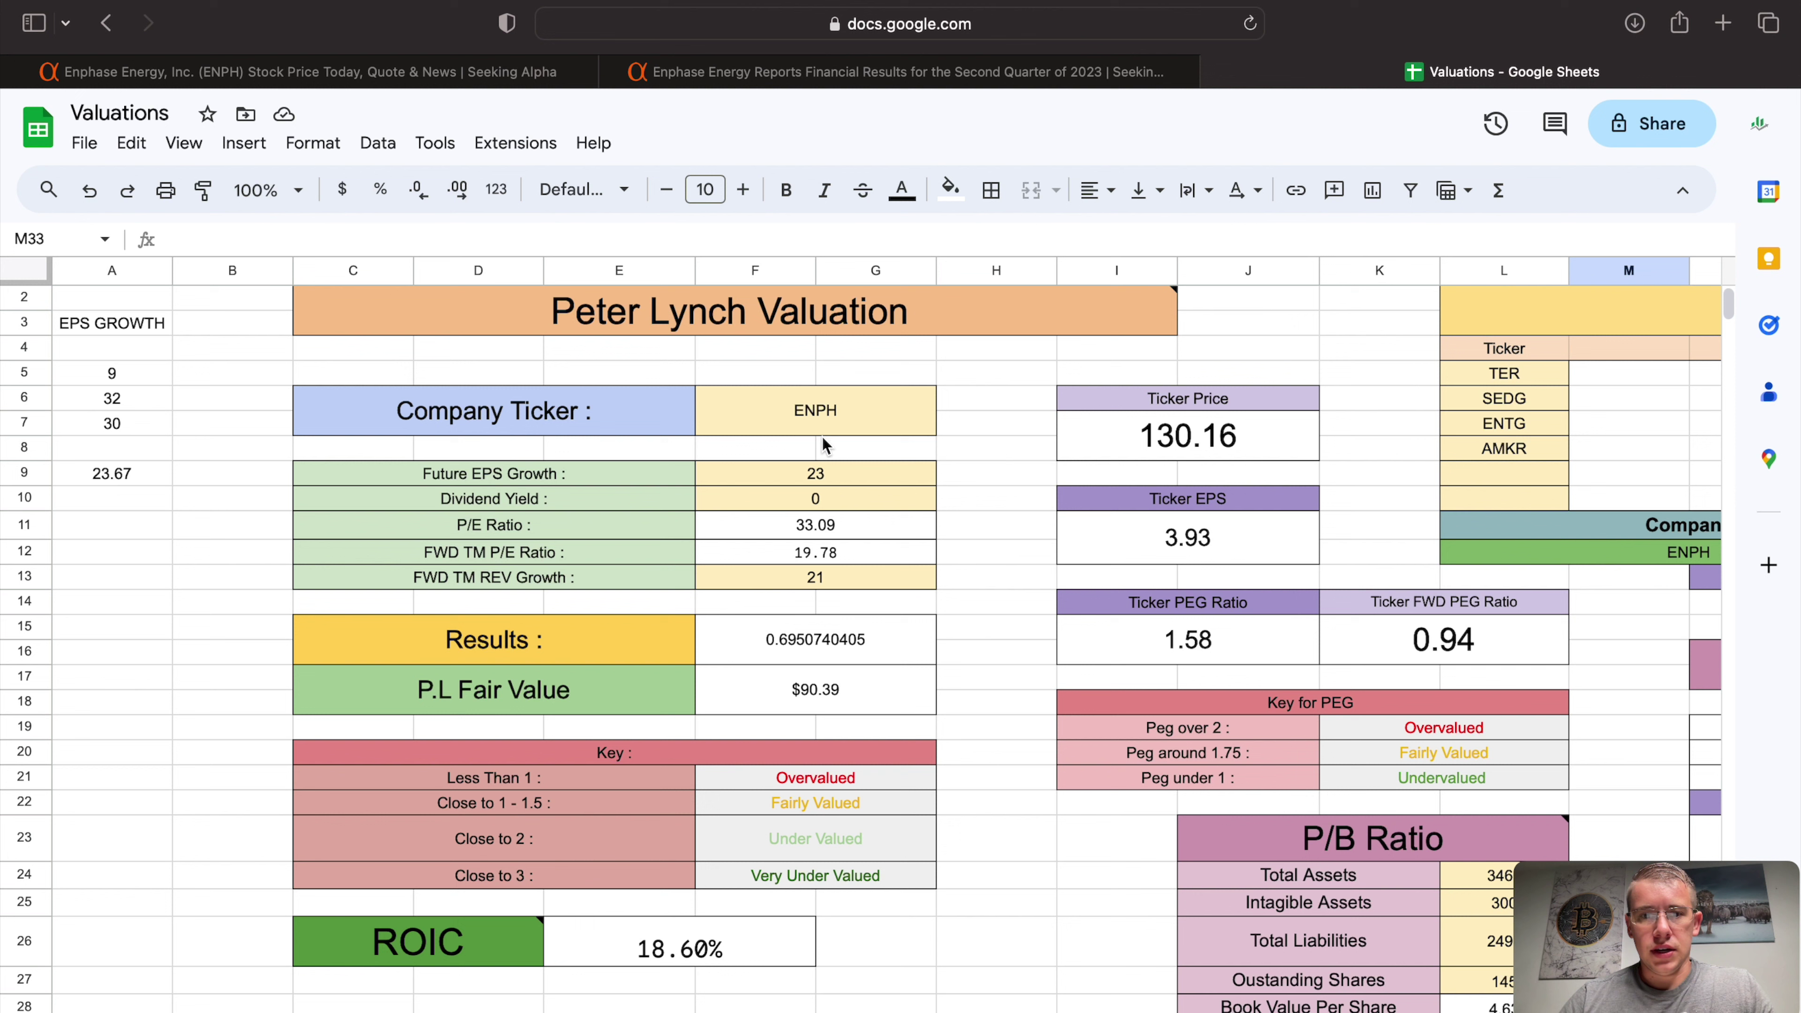
# Step: Inspect ENPH's Future EPS Growth 23, Dividend Yield 0 and FWD TM REV Growth 21 inputs
pyautogui.click(829, 479)
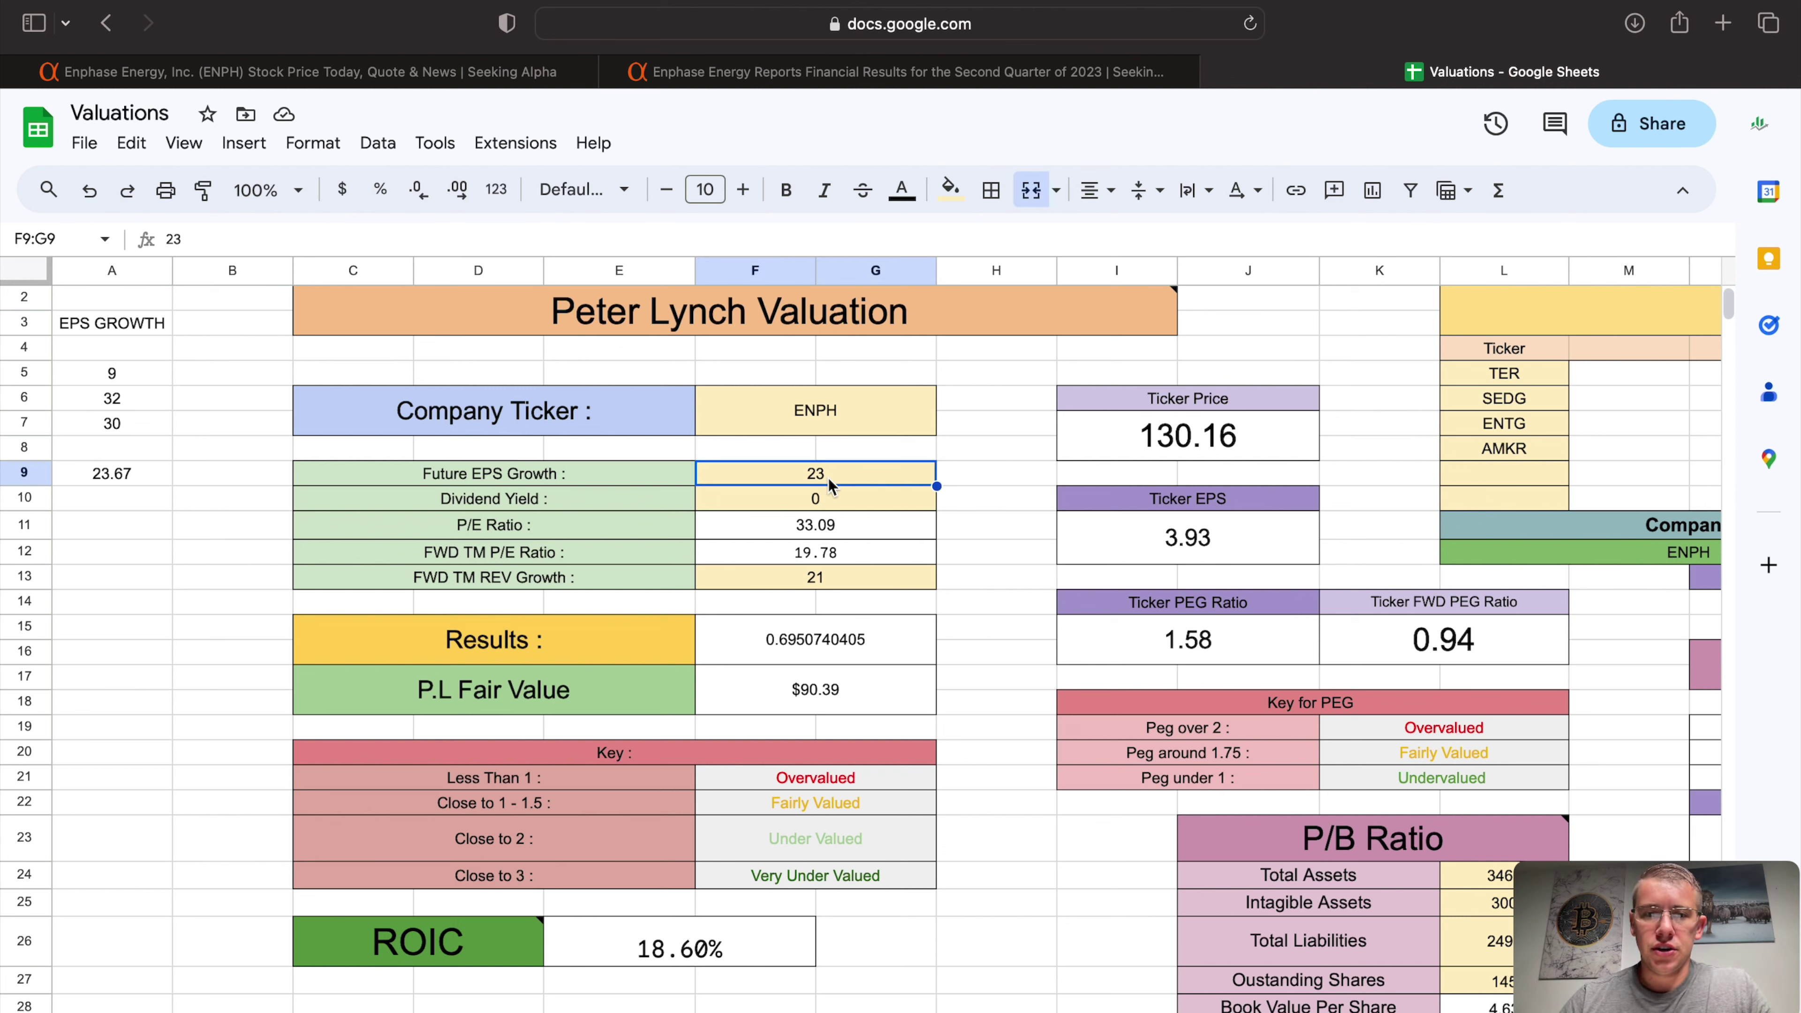
pyautogui.click(816, 502)
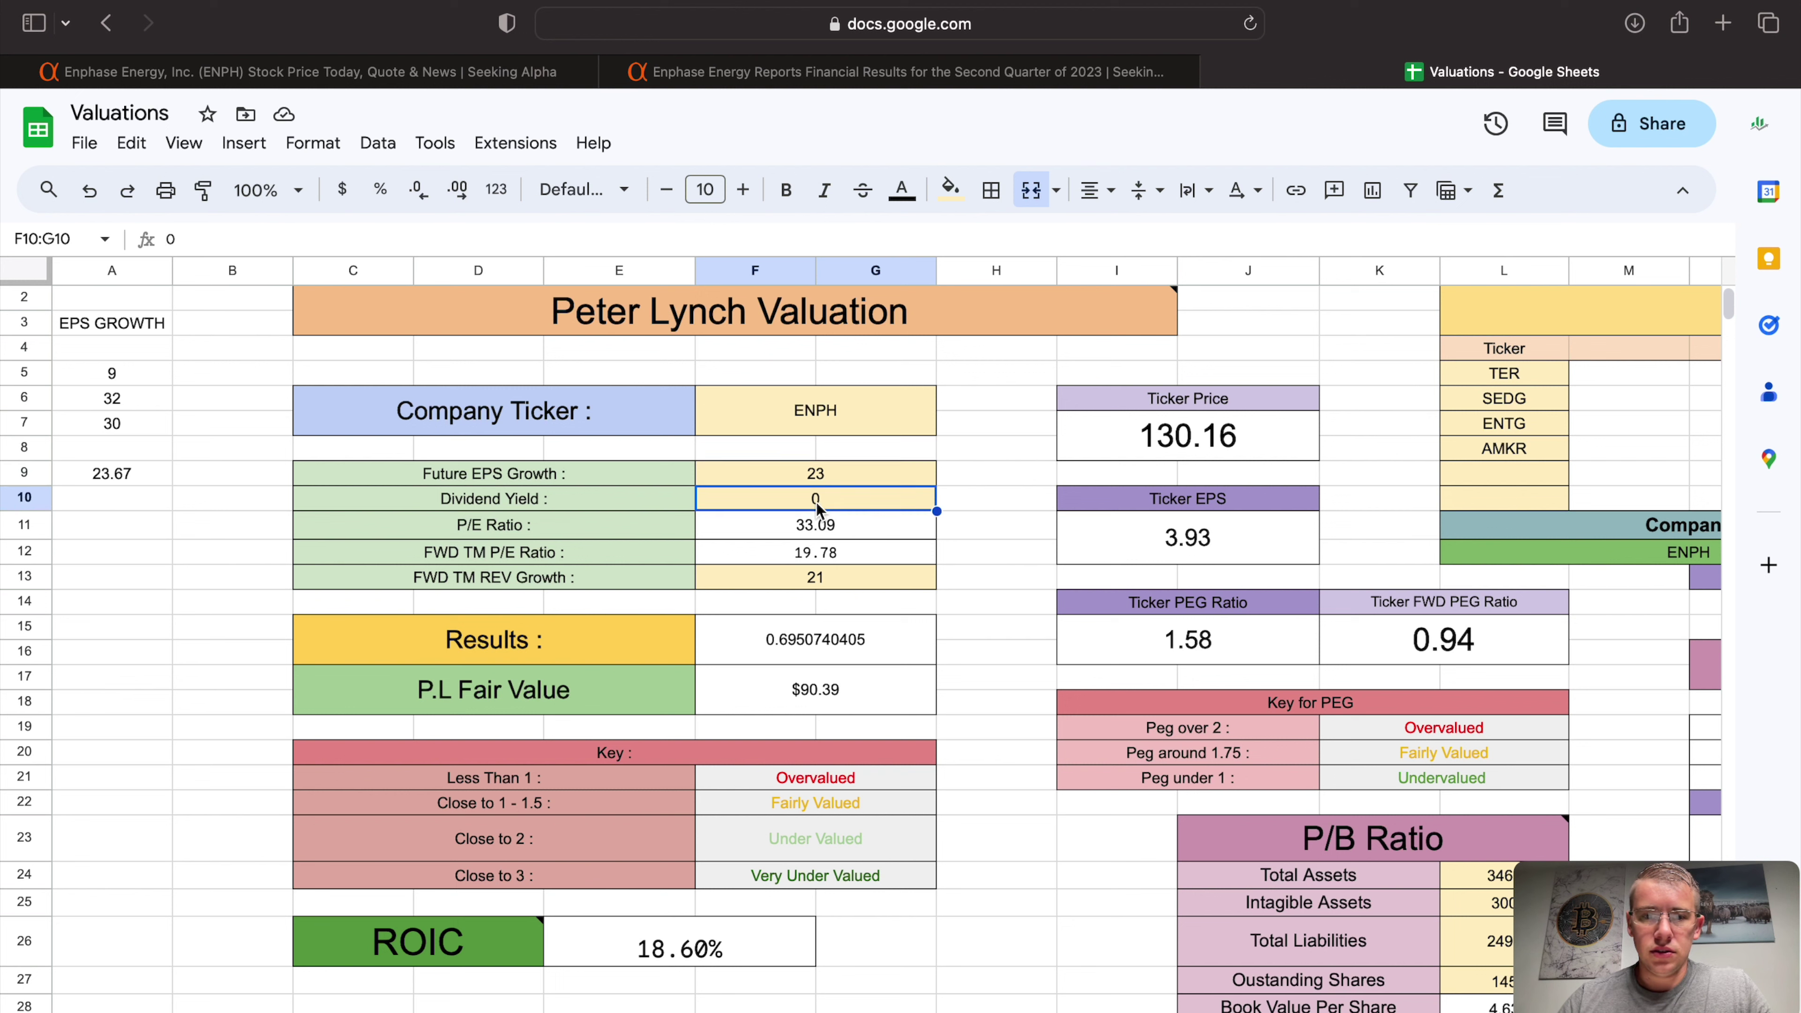
pyautogui.click(828, 578)
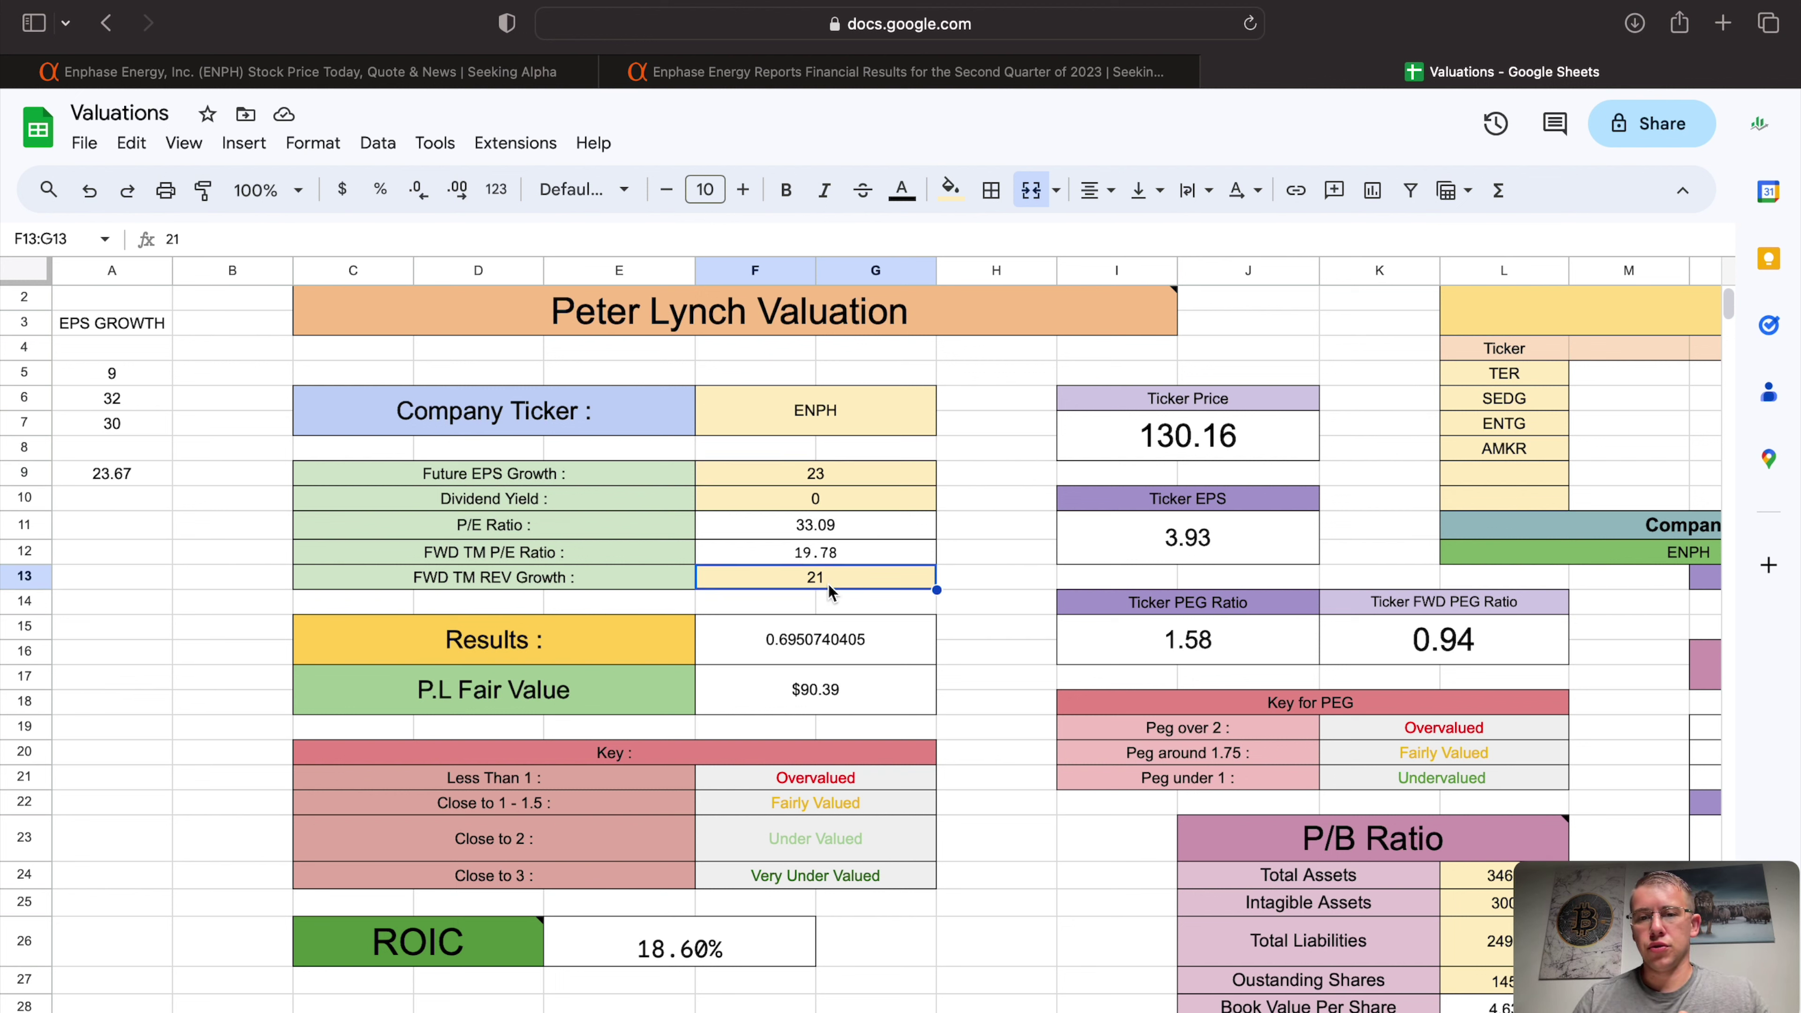
# Step: Check the 1.58 PEG and 0.94 forward PEG formulas against the PEG key's Undervalued band
pyautogui.click(1186, 647)
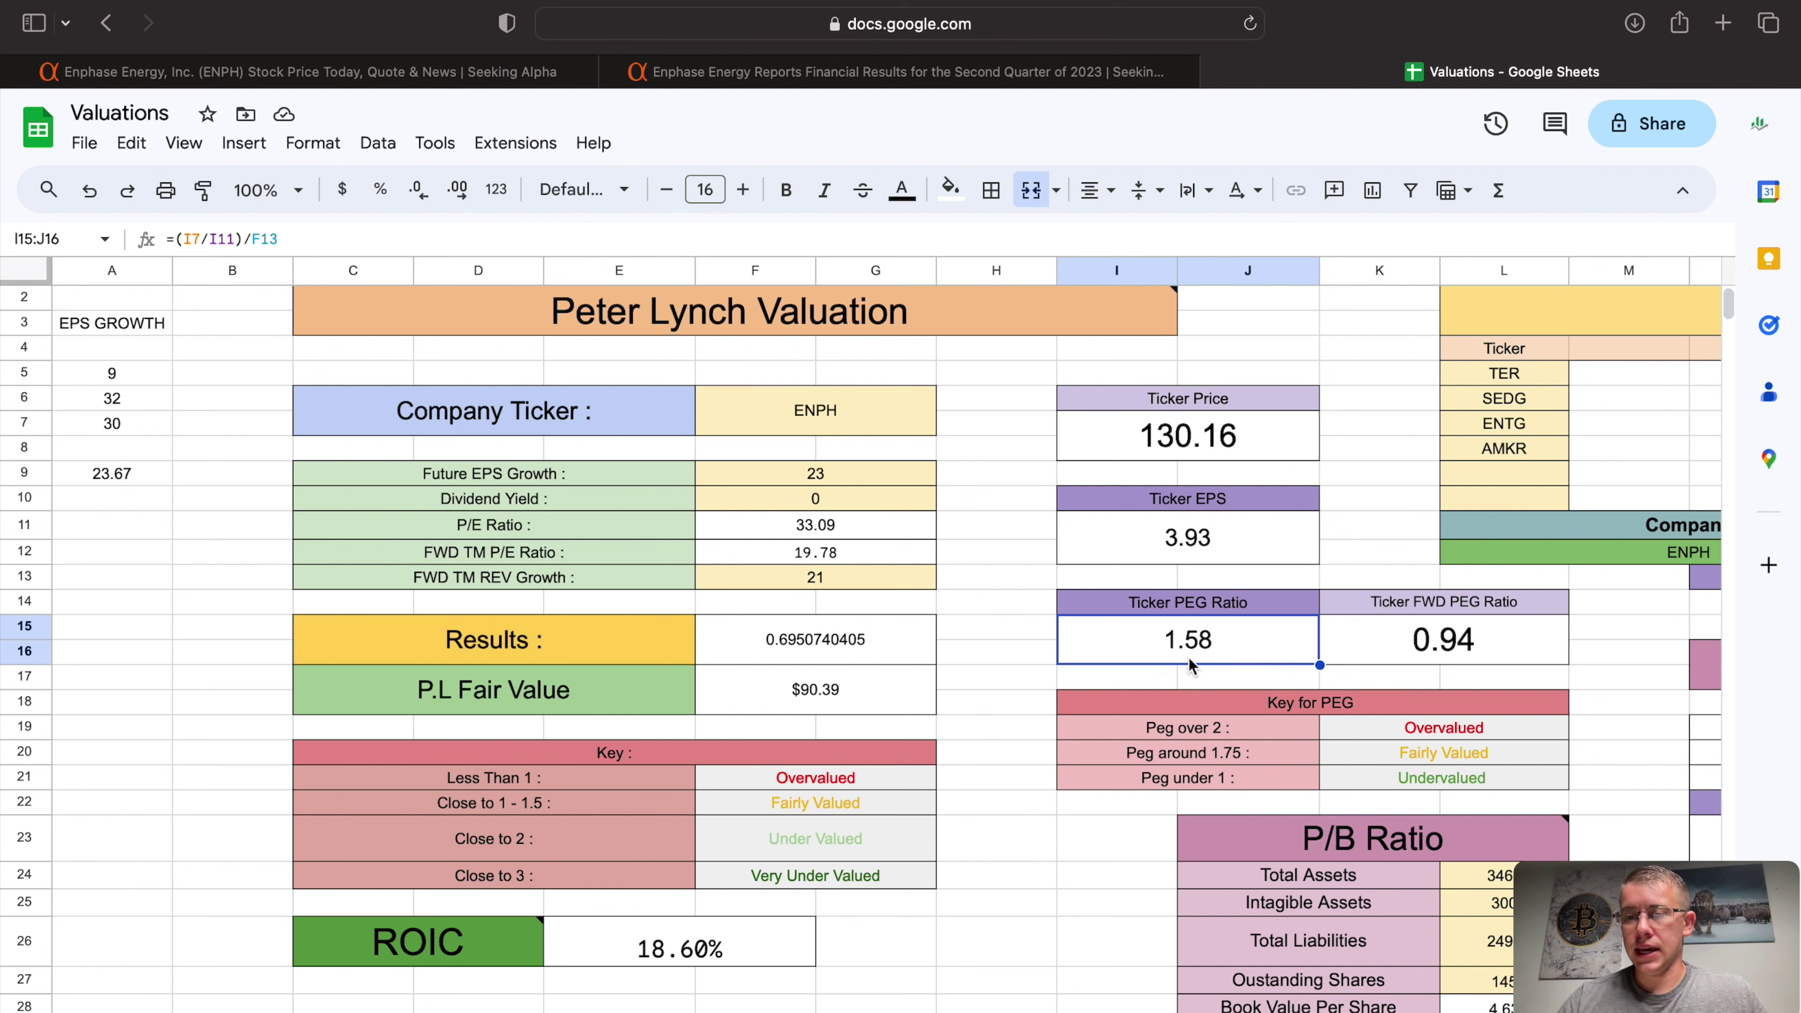
pyautogui.click(1372, 657)
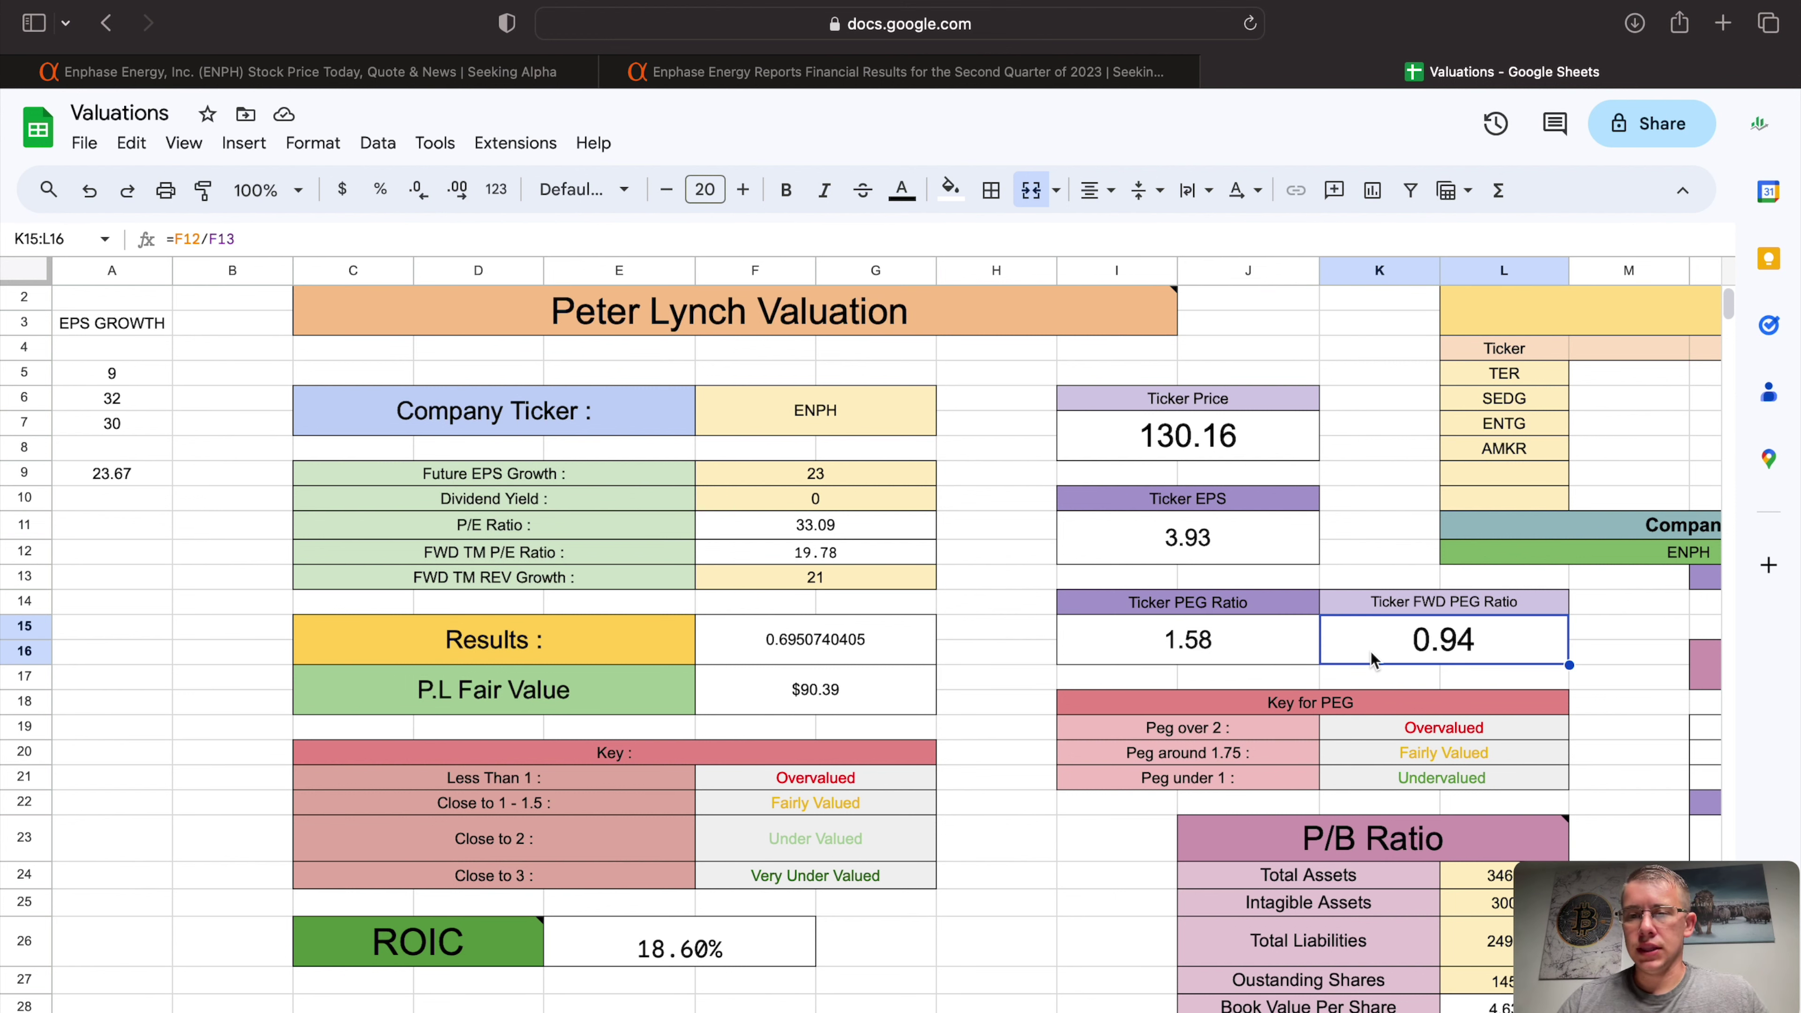
pyautogui.click(1296, 709)
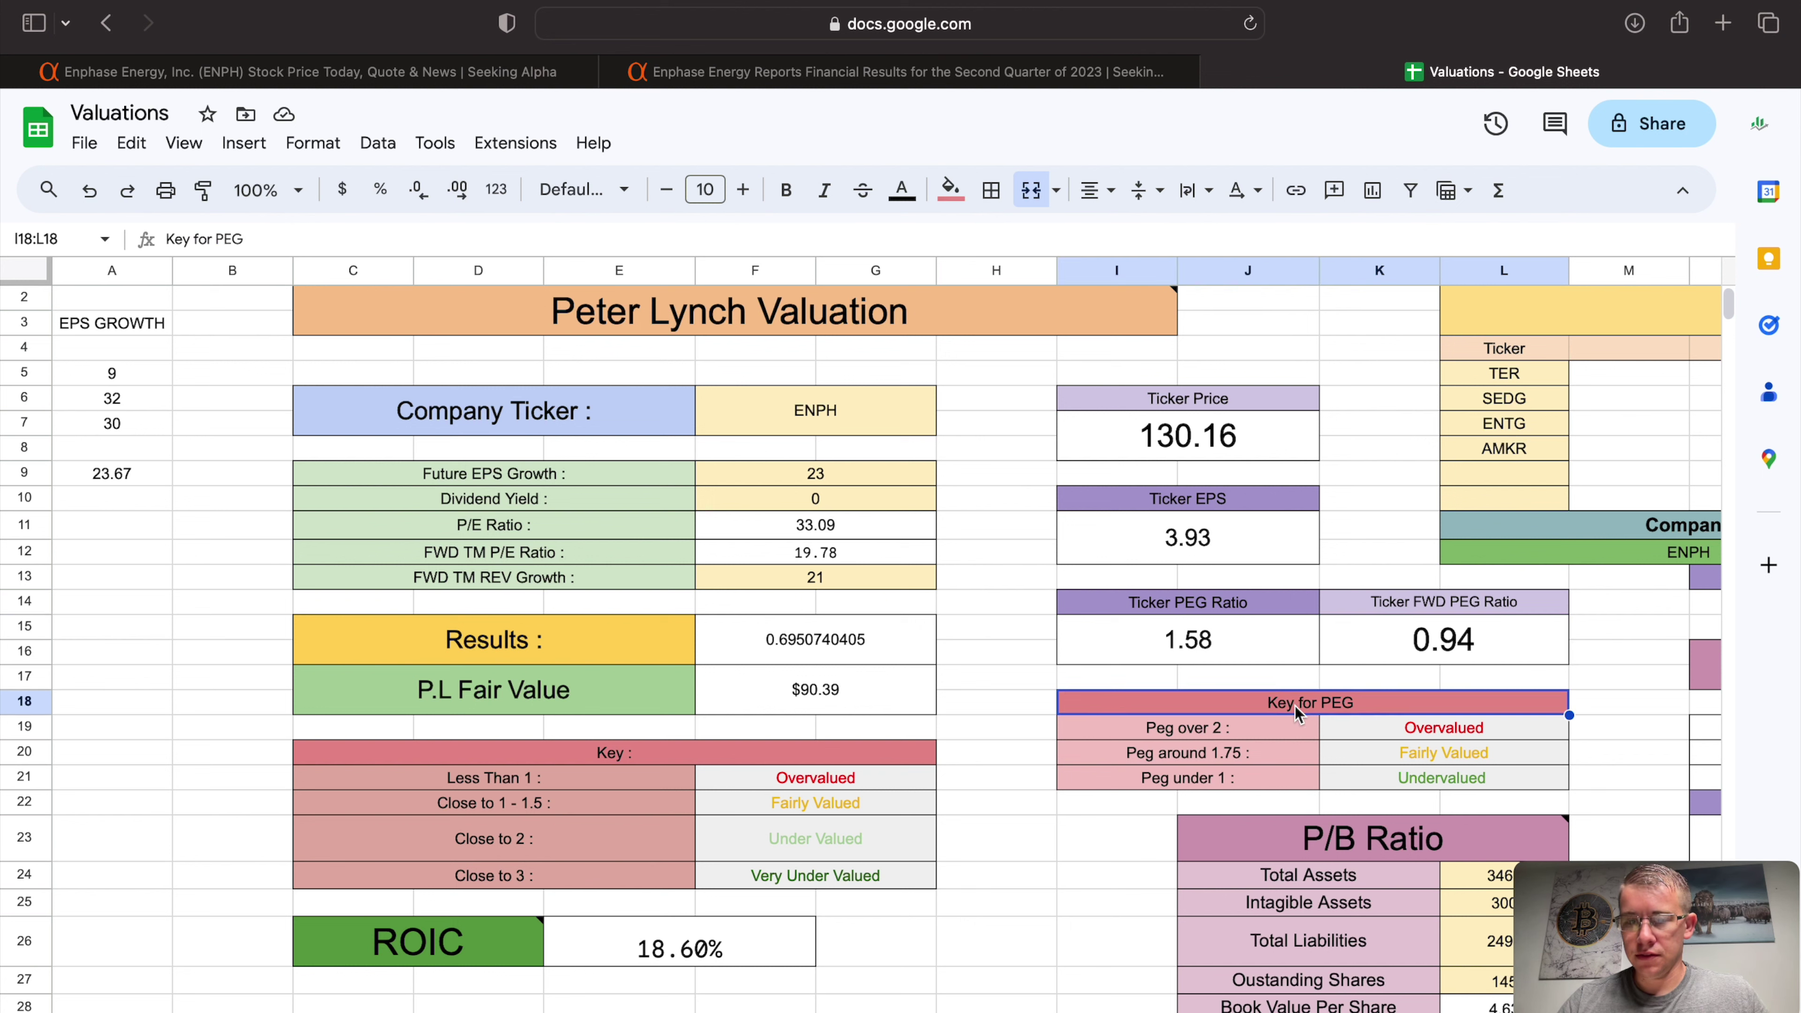
pyautogui.click(1442, 642)
pyautogui.click(1424, 783)
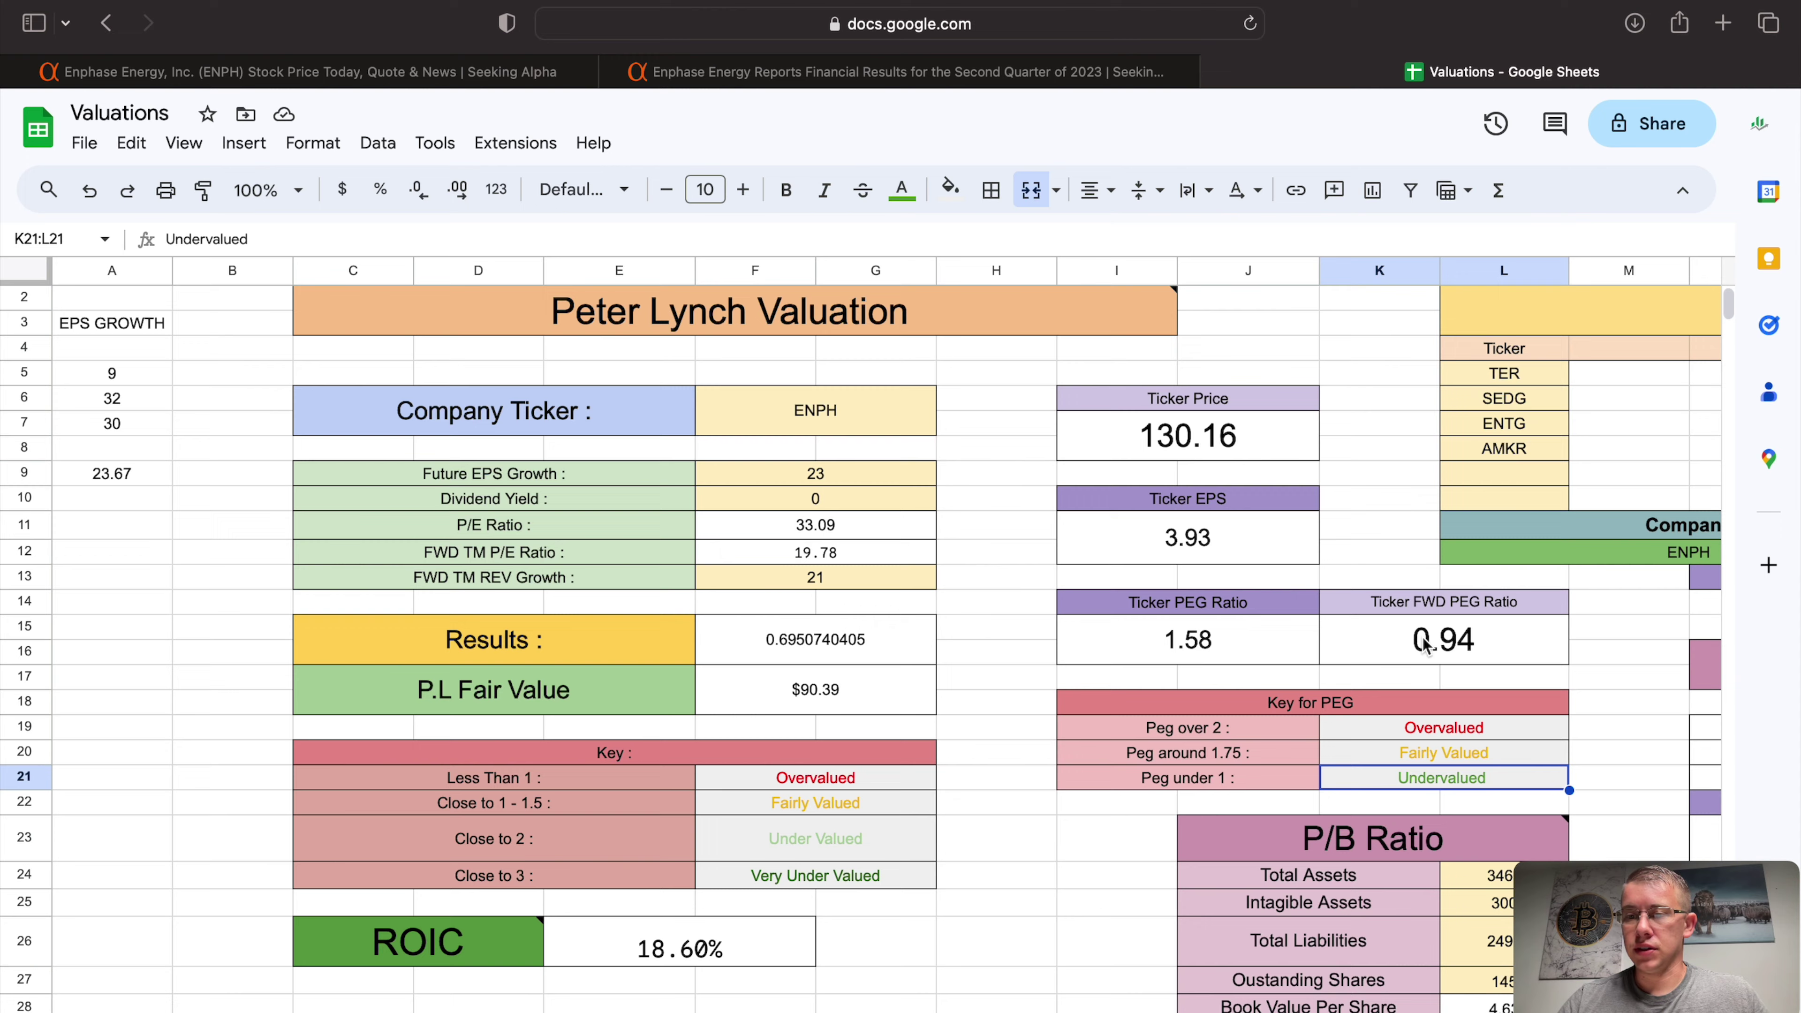
pyautogui.hscroll(5, 1424, 642)
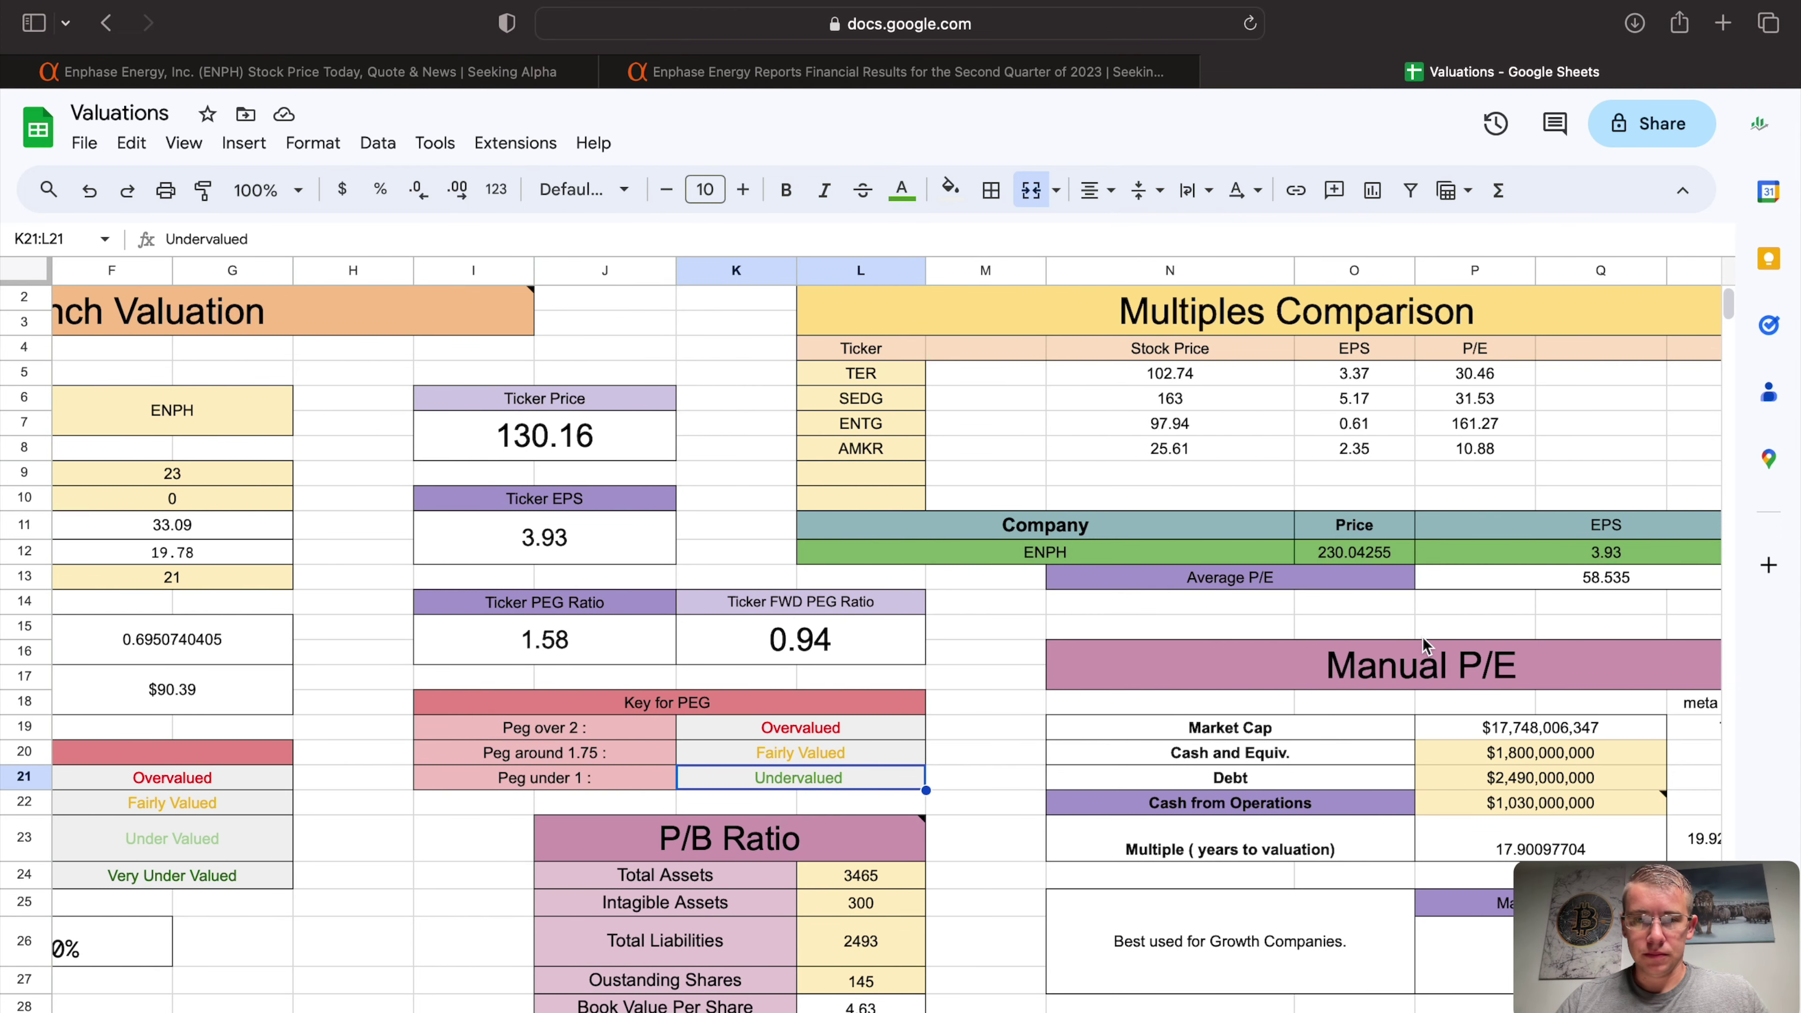
pyautogui.click(1258, 327)
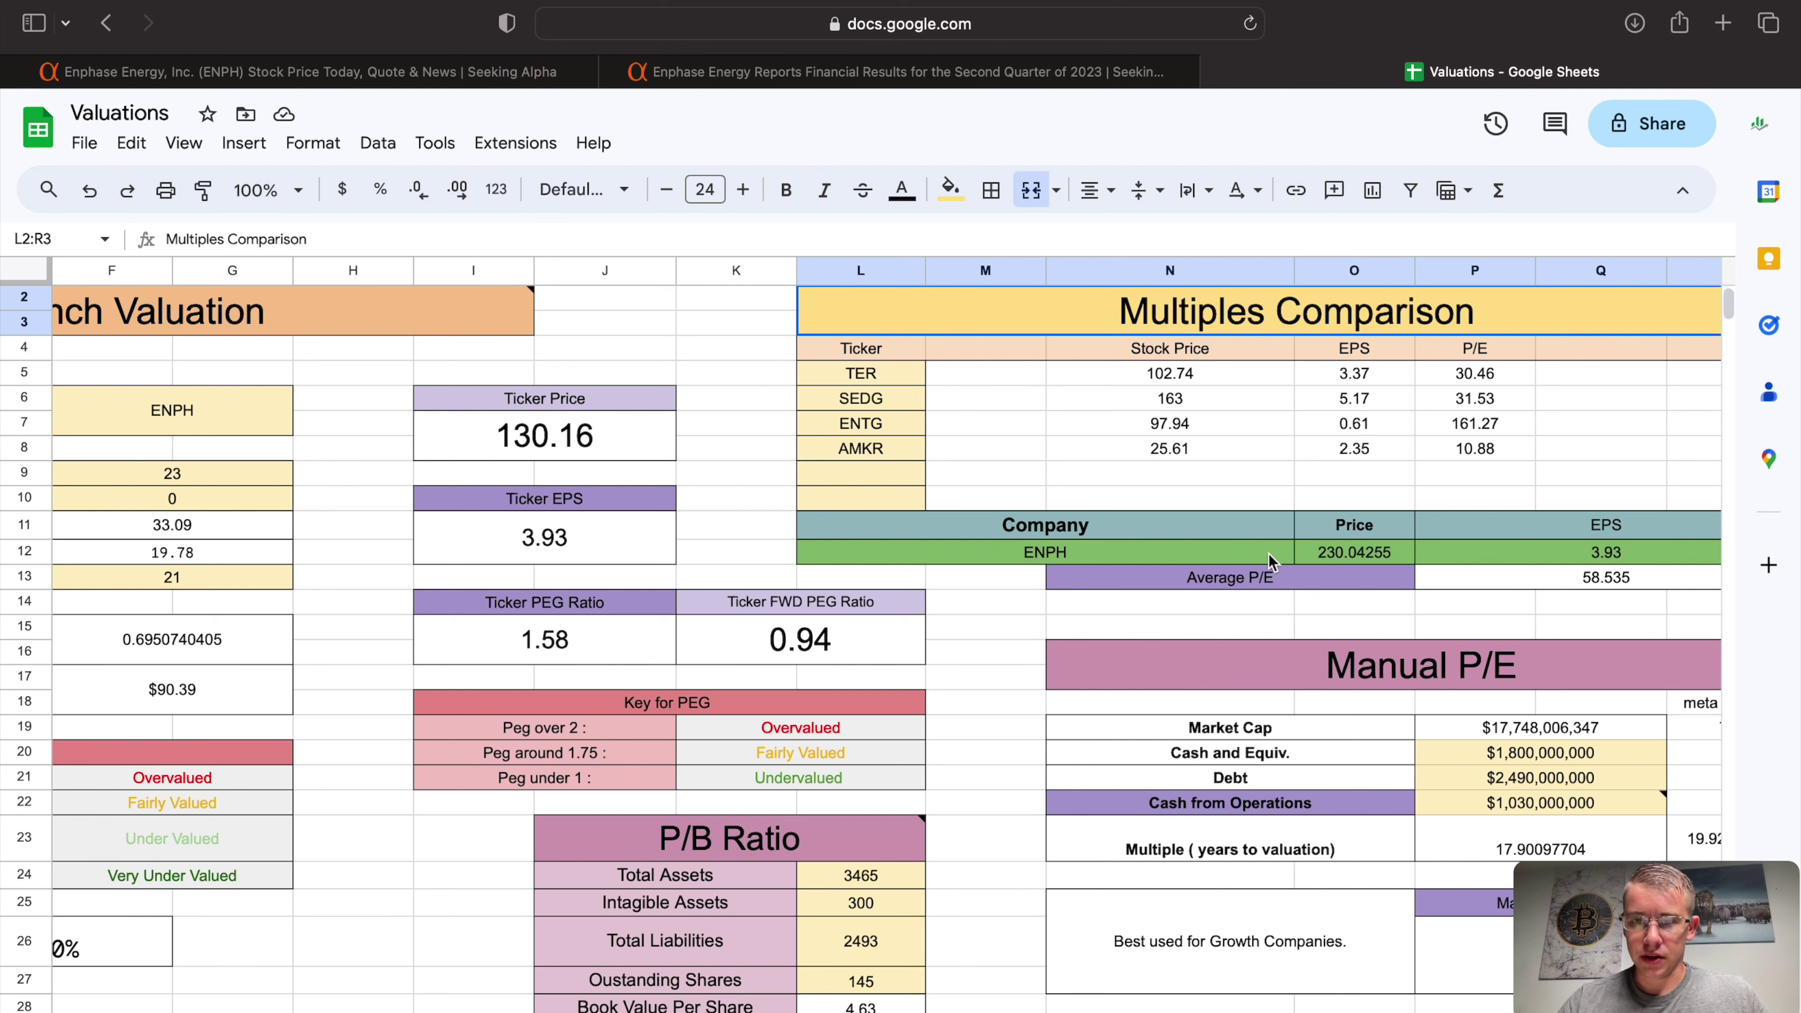
pyautogui.click(1362, 552)
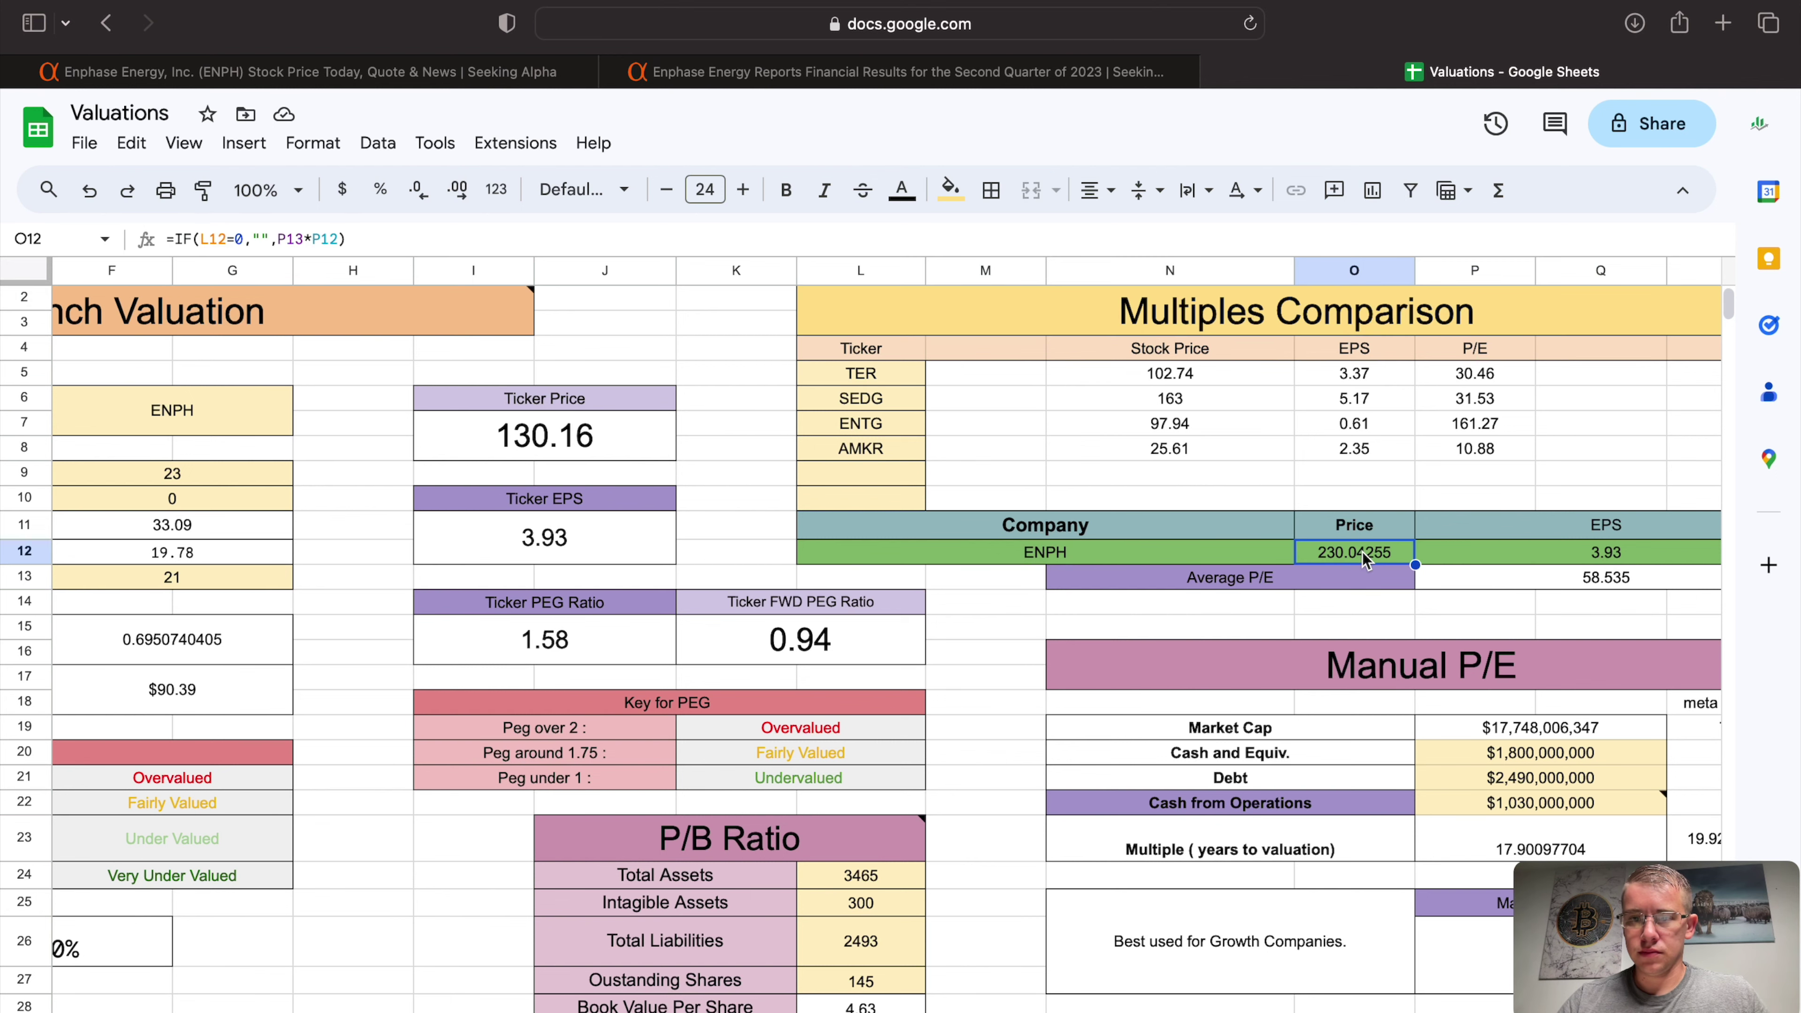
pyautogui.hscroll(10, 1270, 557)
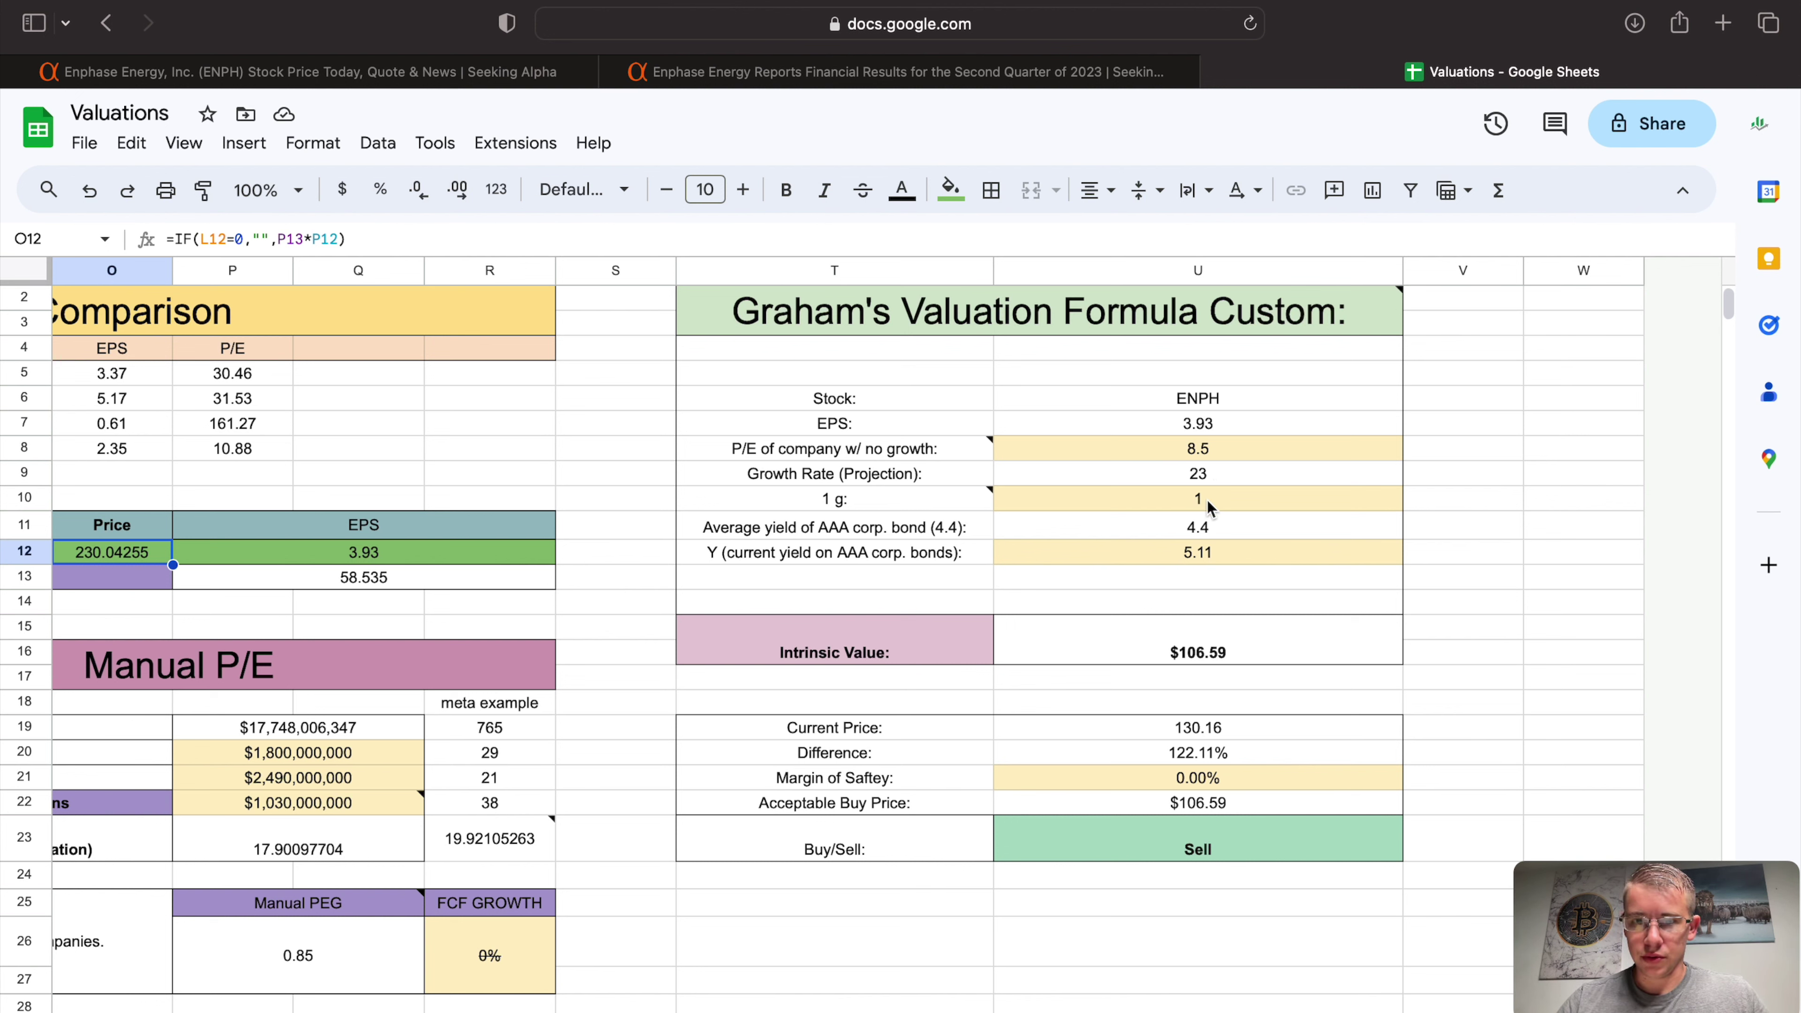
pyautogui.click(1191, 656)
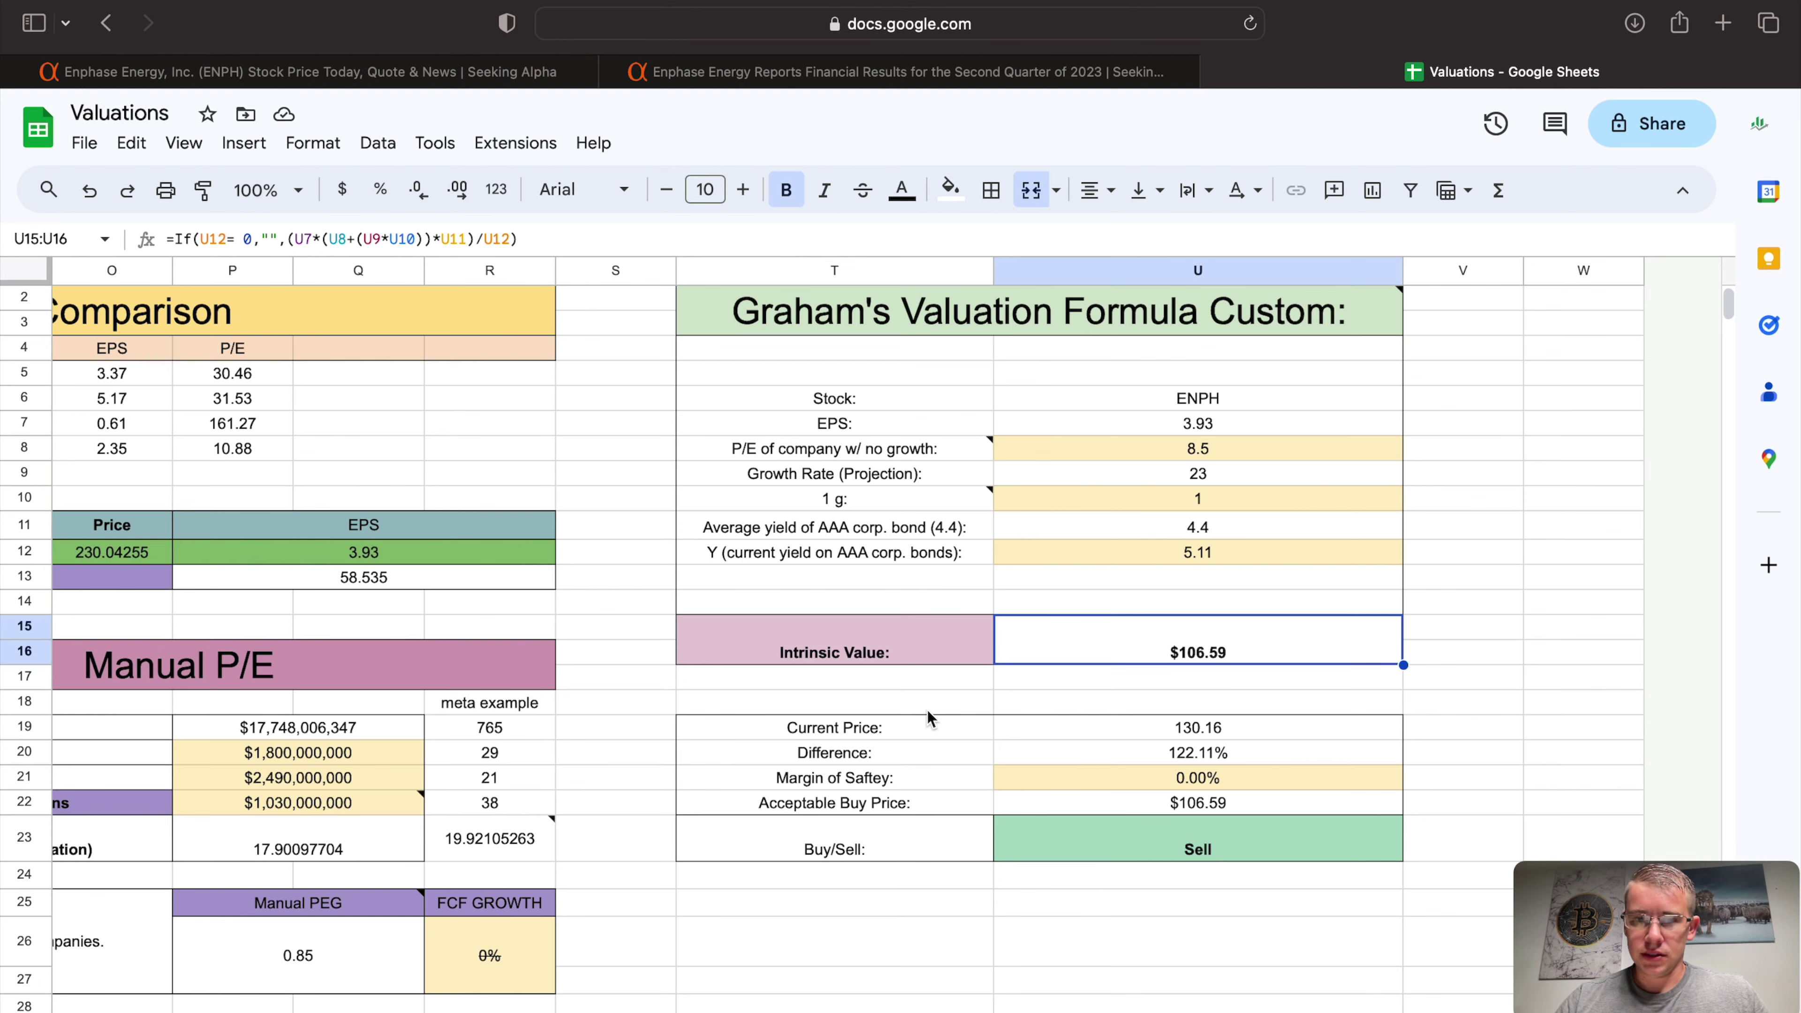
pyautogui.hscroll(-10, 927, 710)
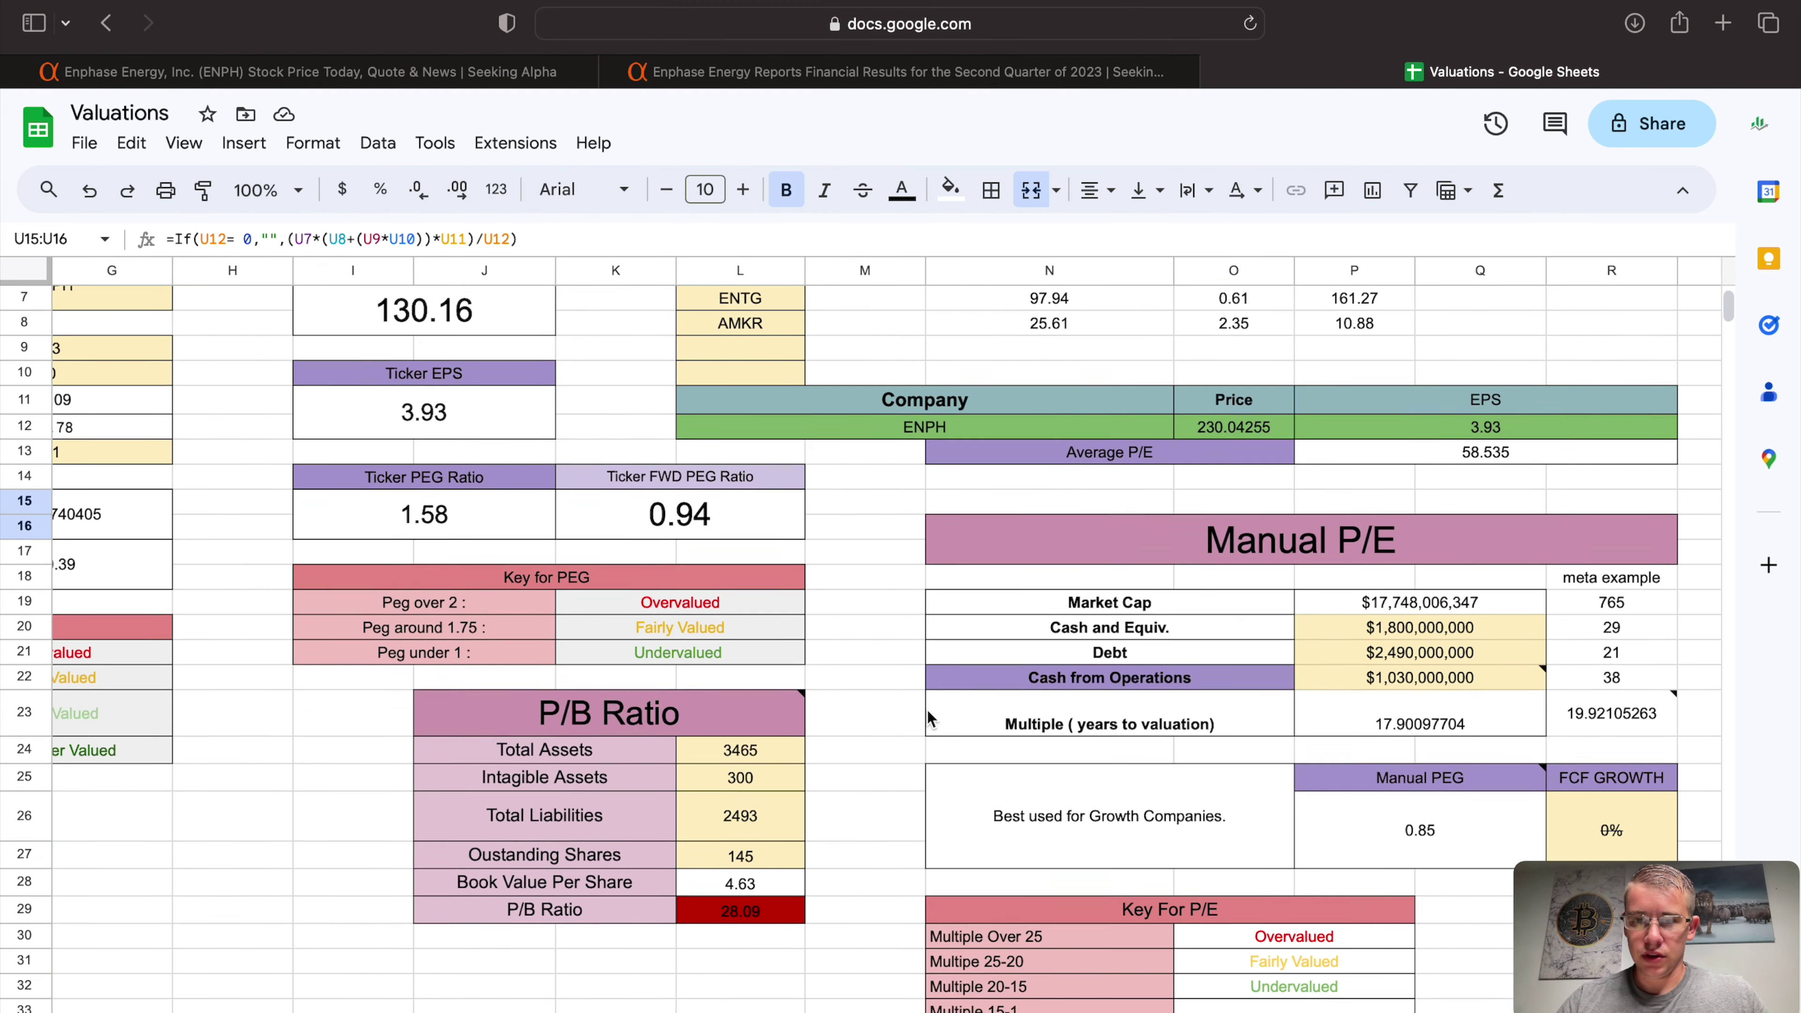
# Step: Inspect how Market Cap is fetched and the Manual PEG formula
pyautogui.hscroll(7, 927, 710)
pyautogui.scroll(-2, 927, 709)
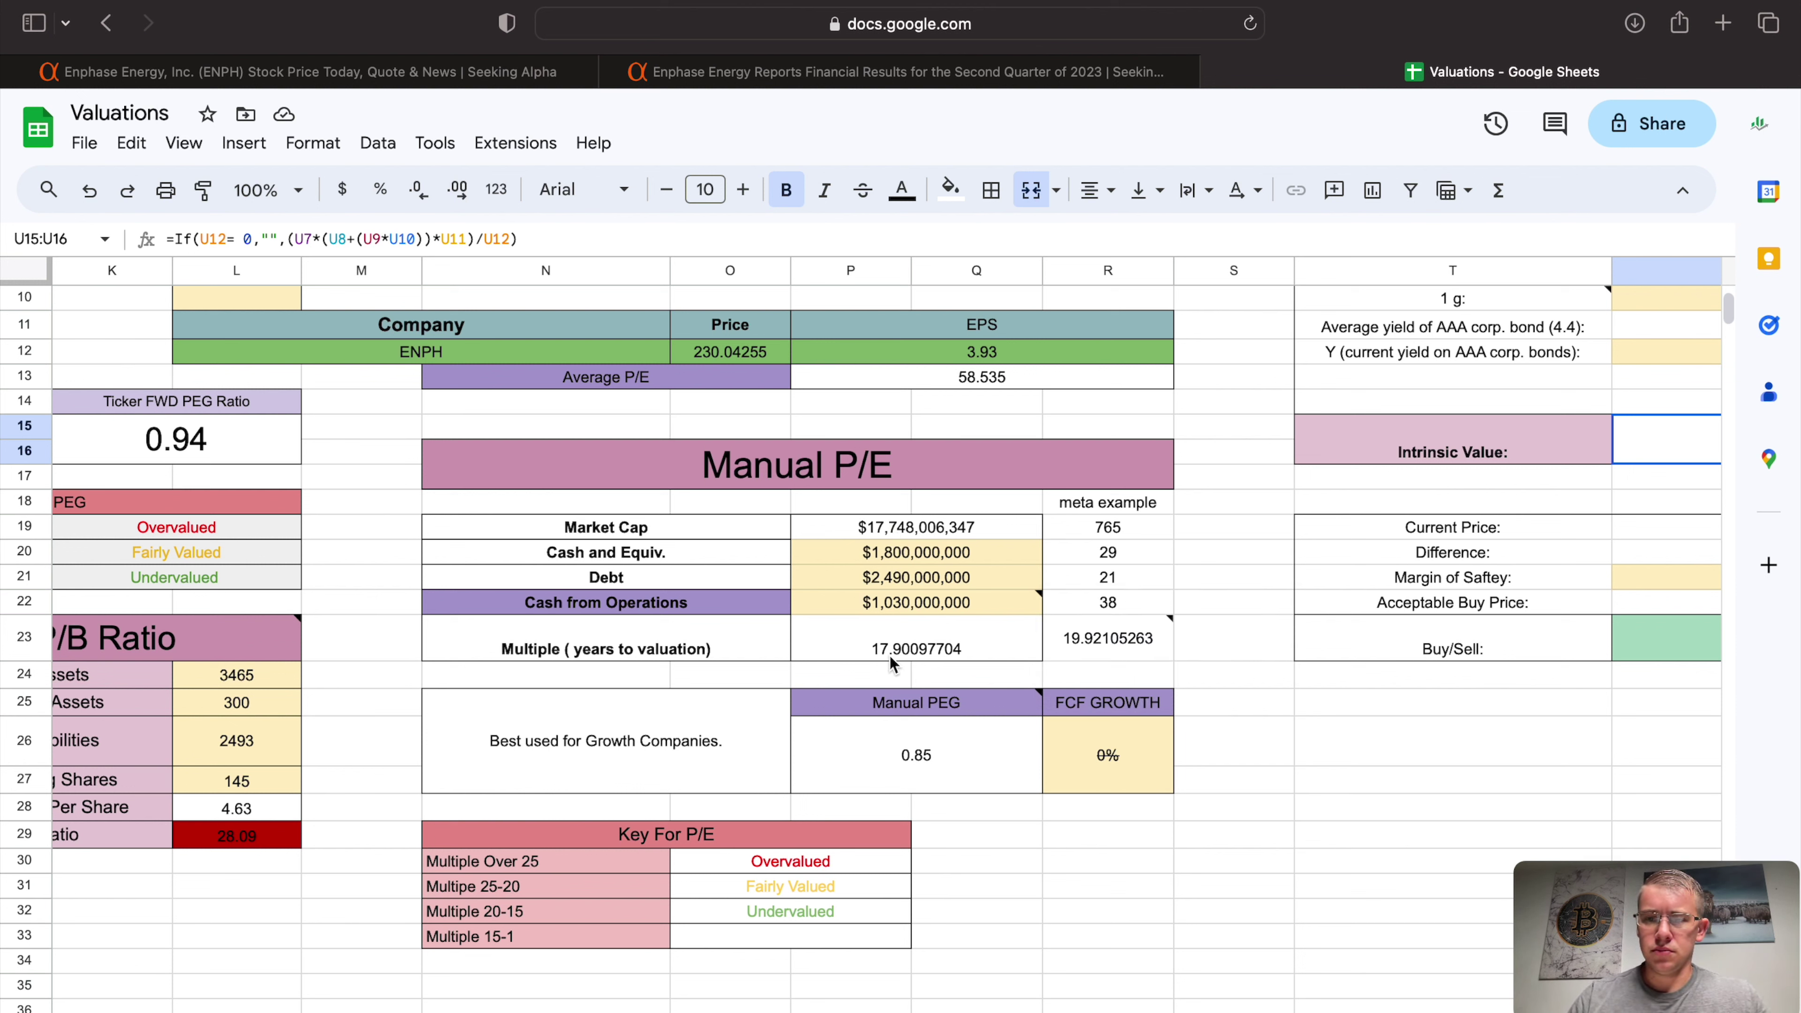
pyautogui.click(934, 534)
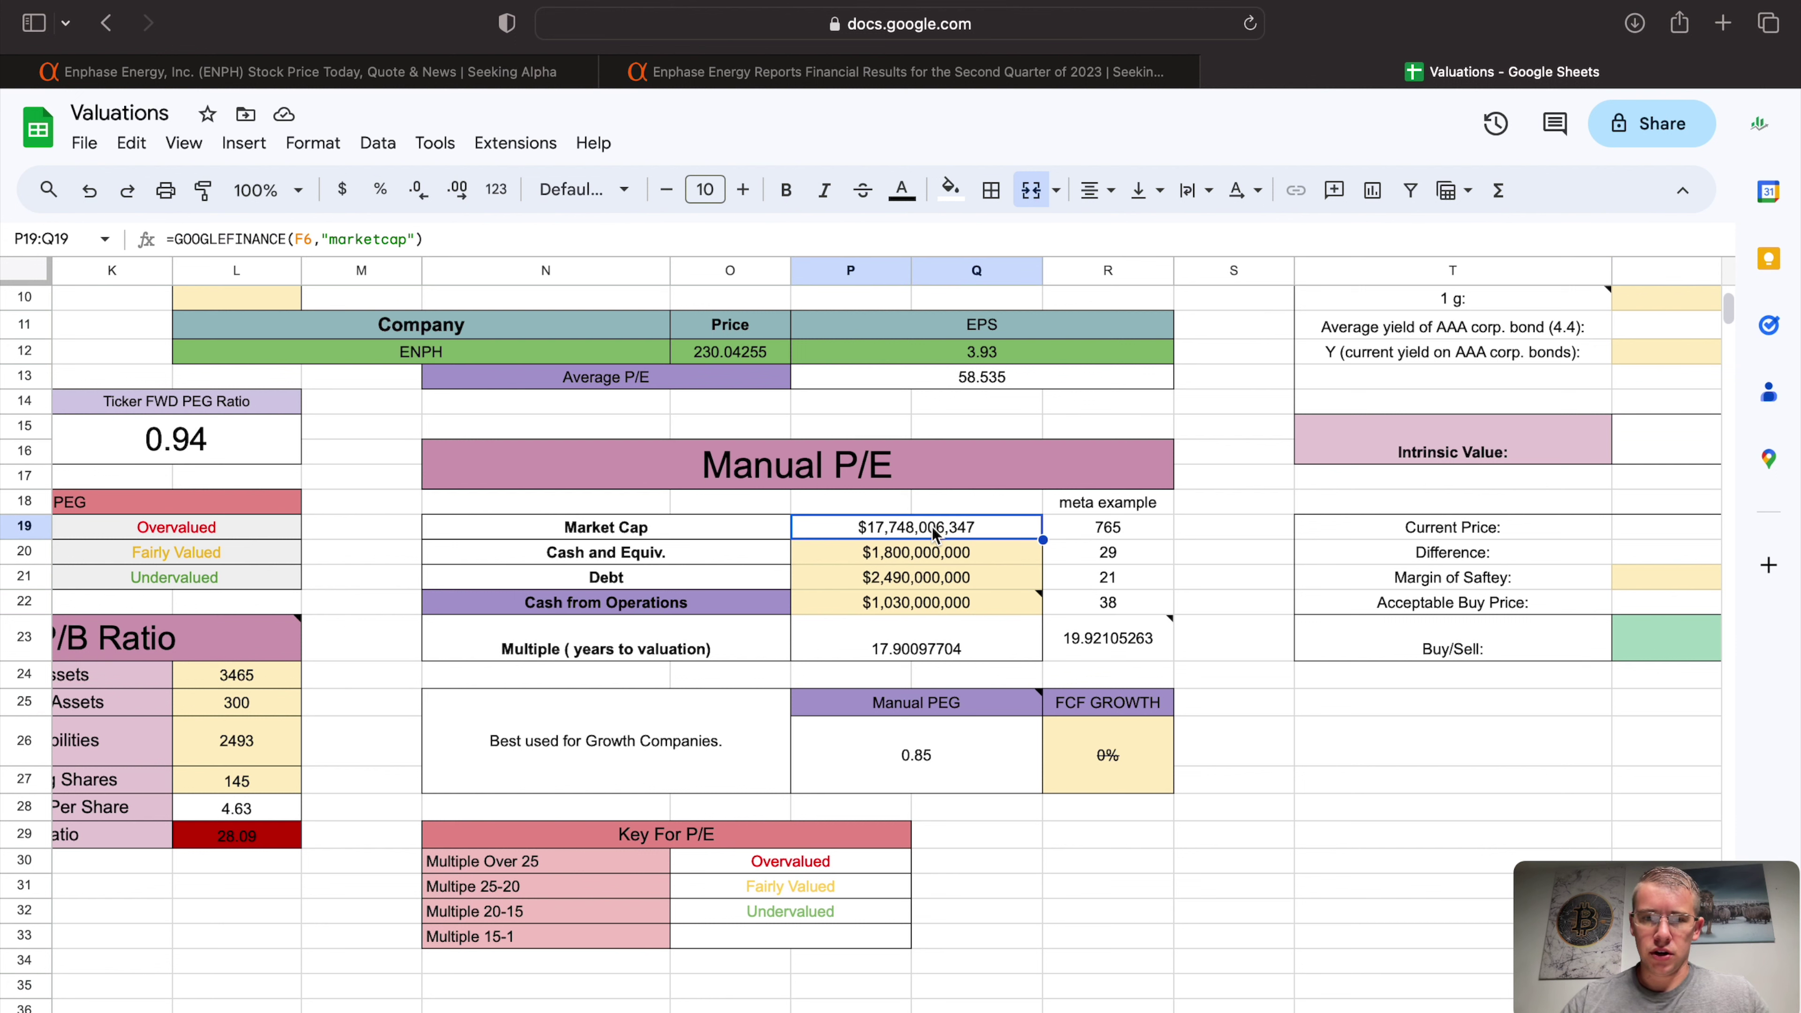
pyautogui.click(878, 766)
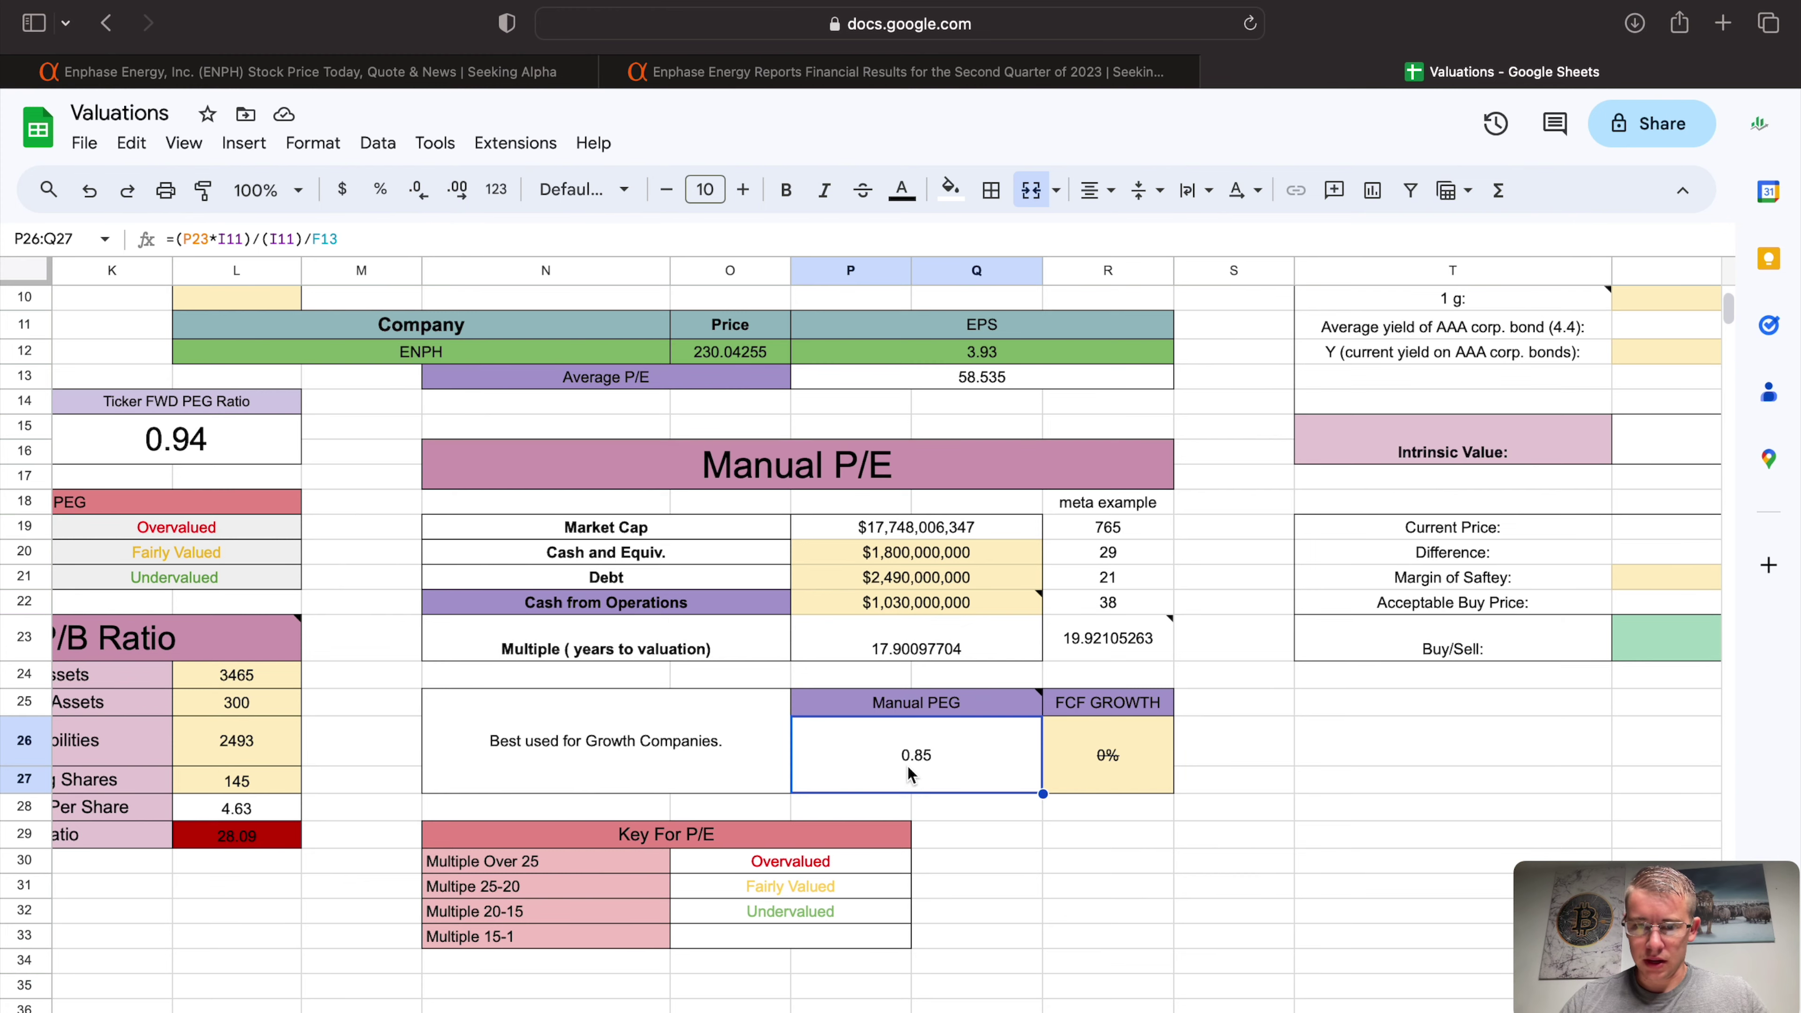
# Step: Inspect the Book Value Per Share, P/B Ratio and ROIC 18.60% formulas, then open the DCF sheet
pyautogui.hscroll(-10, 908, 766)
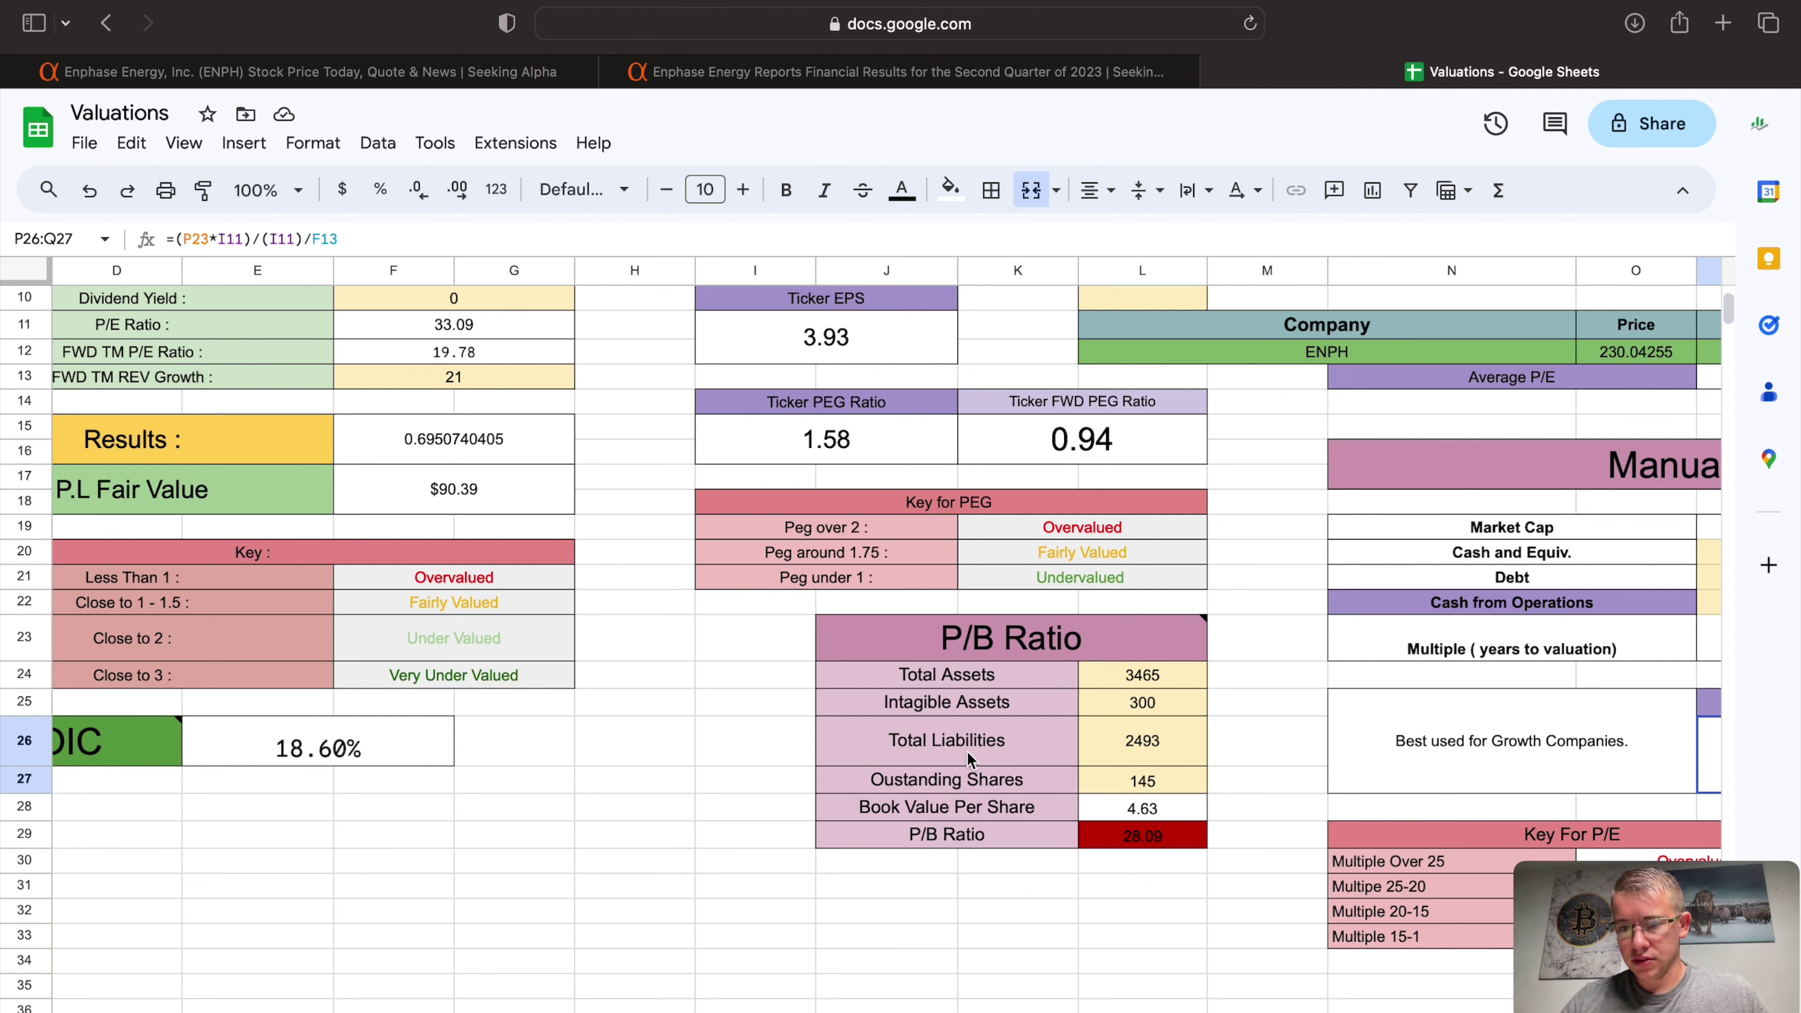
pyautogui.click(1160, 813)
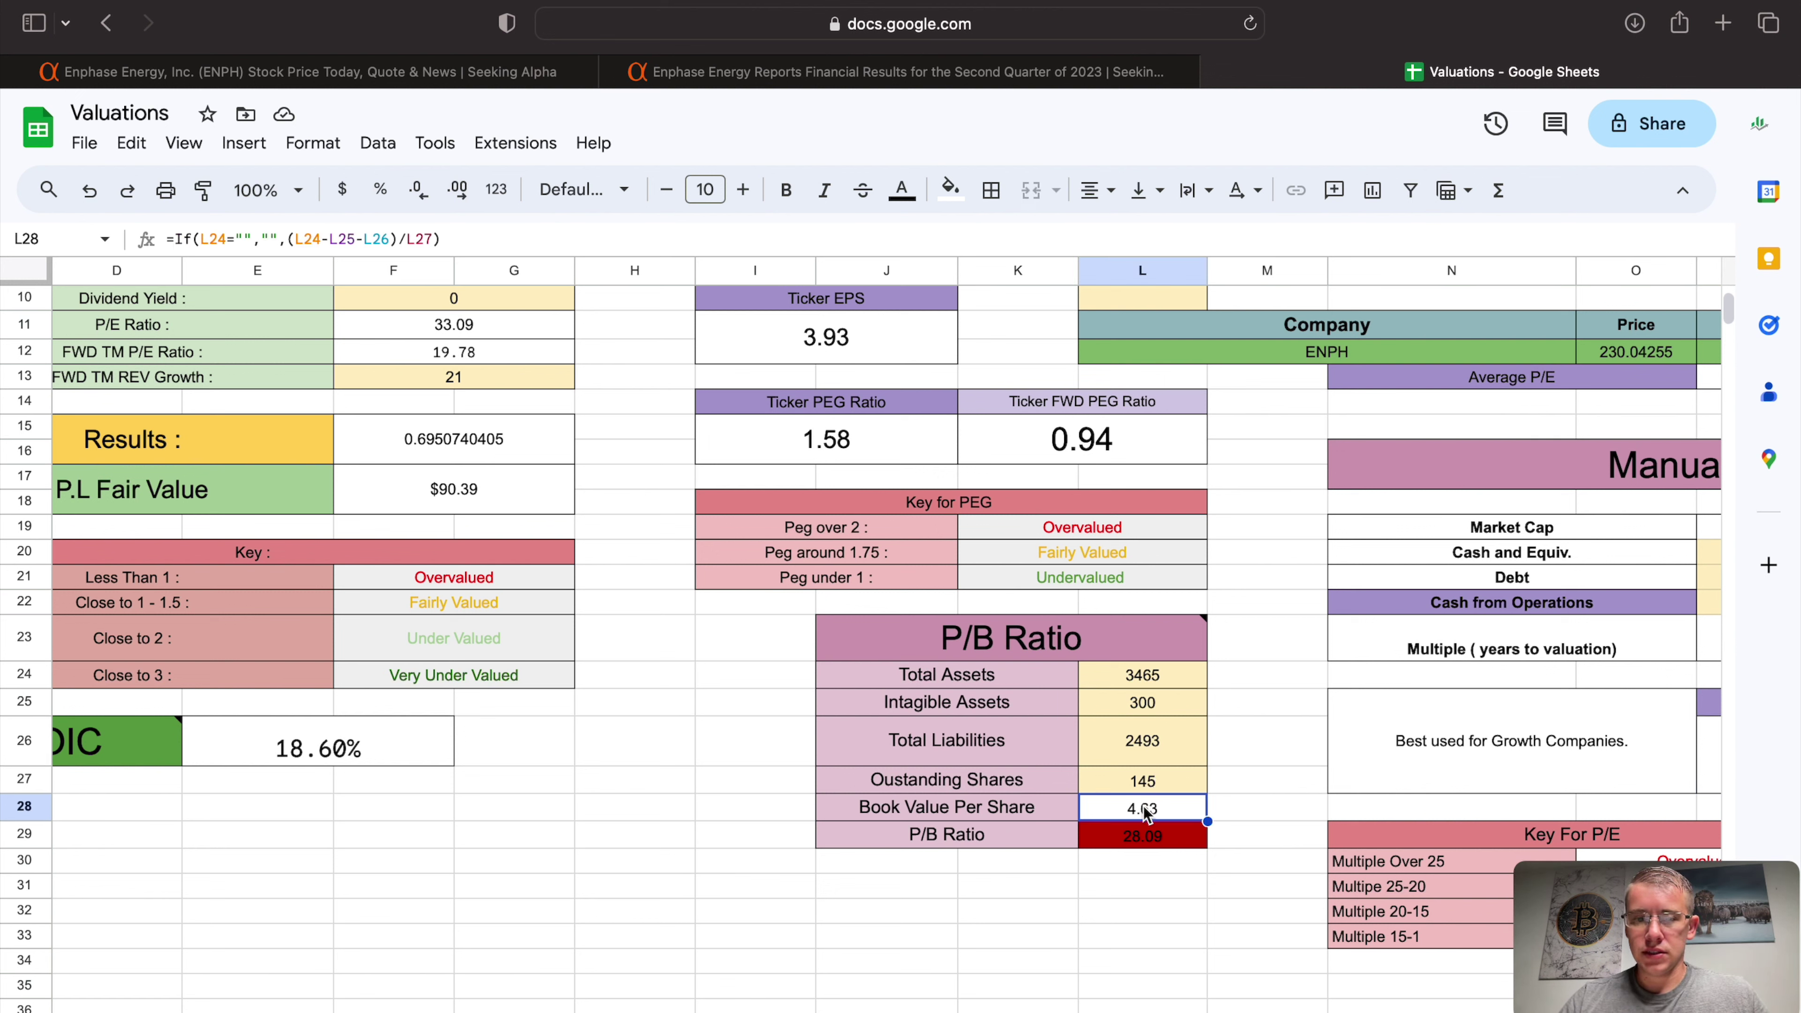
pyautogui.click(1128, 846)
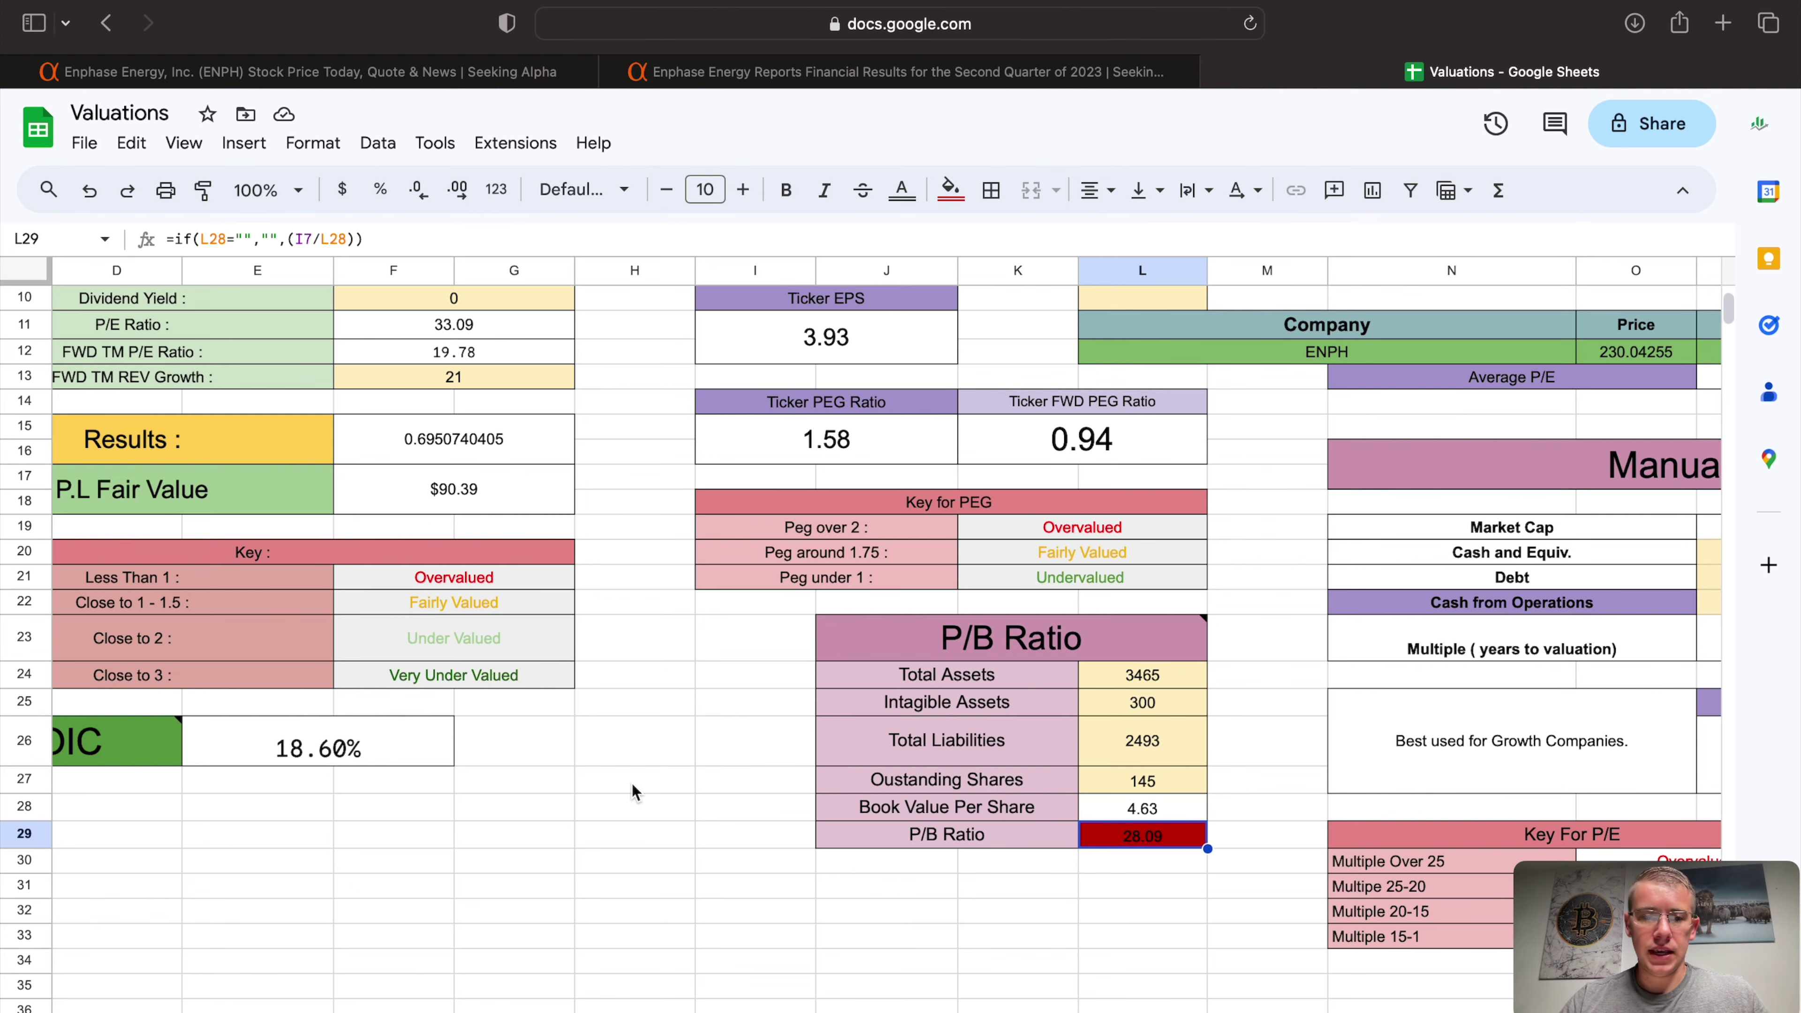
pyautogui.hscroll(-3, 632, 783)
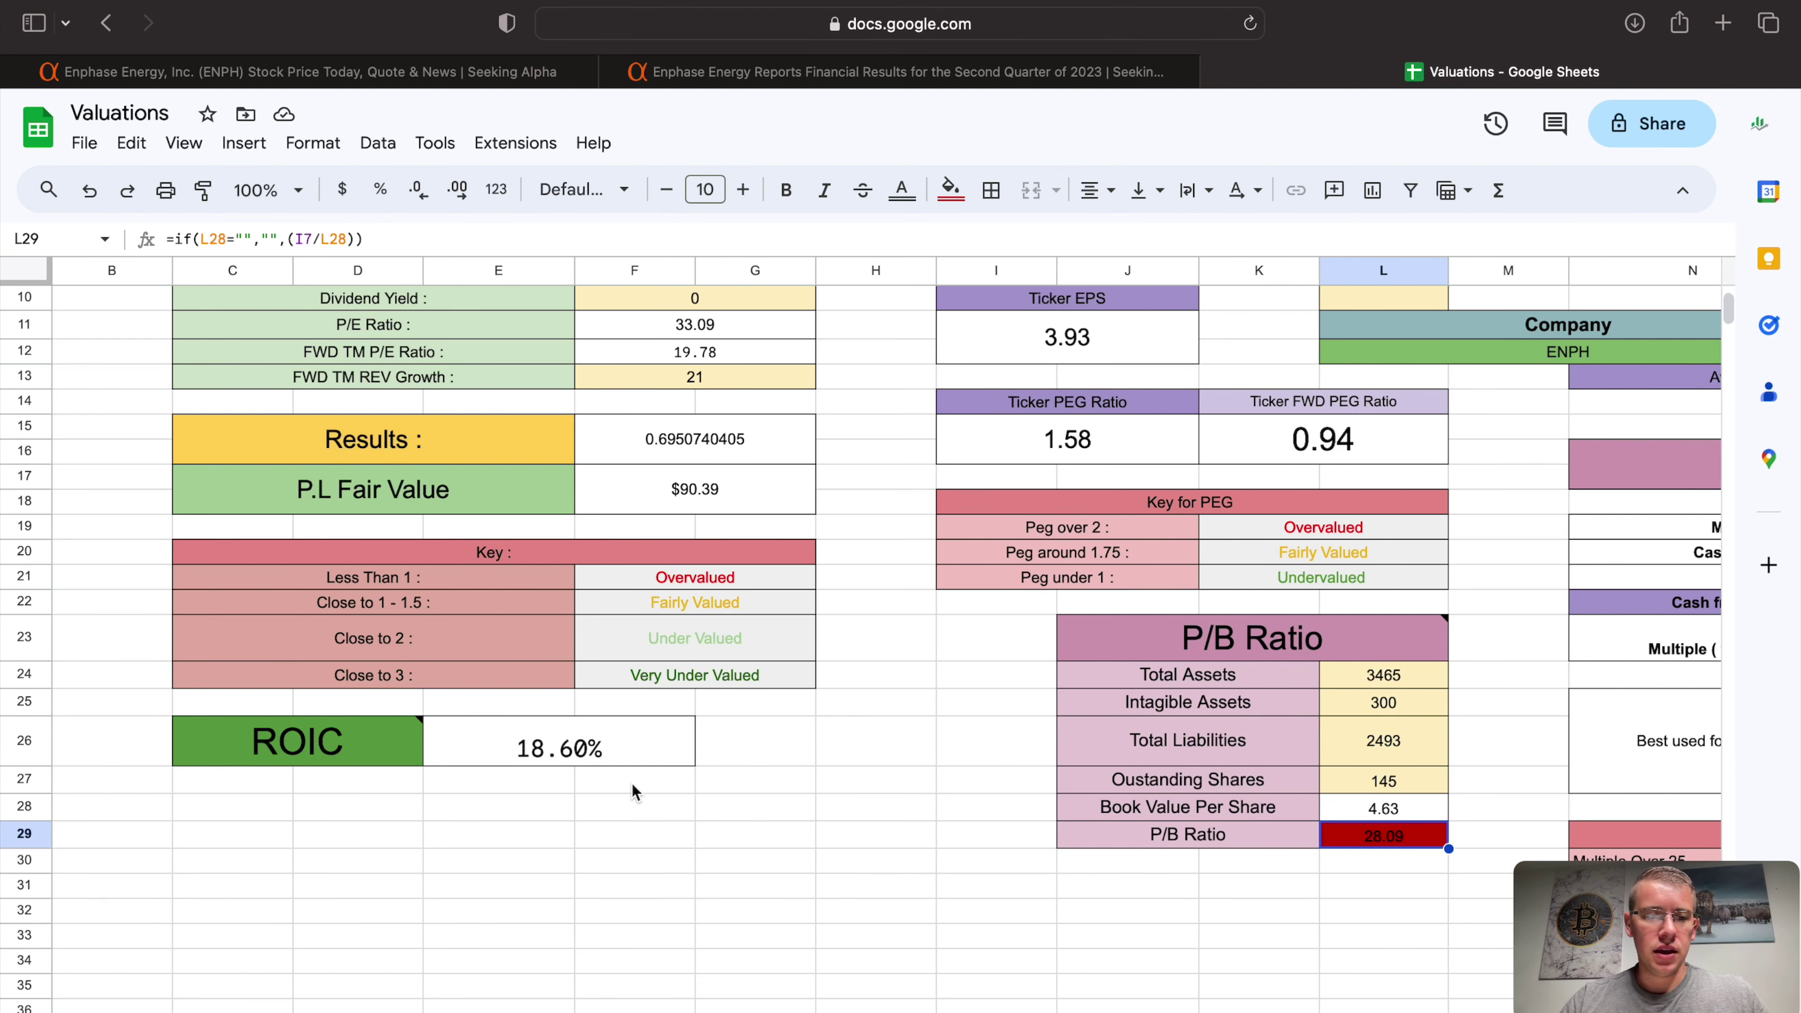
pyautogui.click(525, 763)
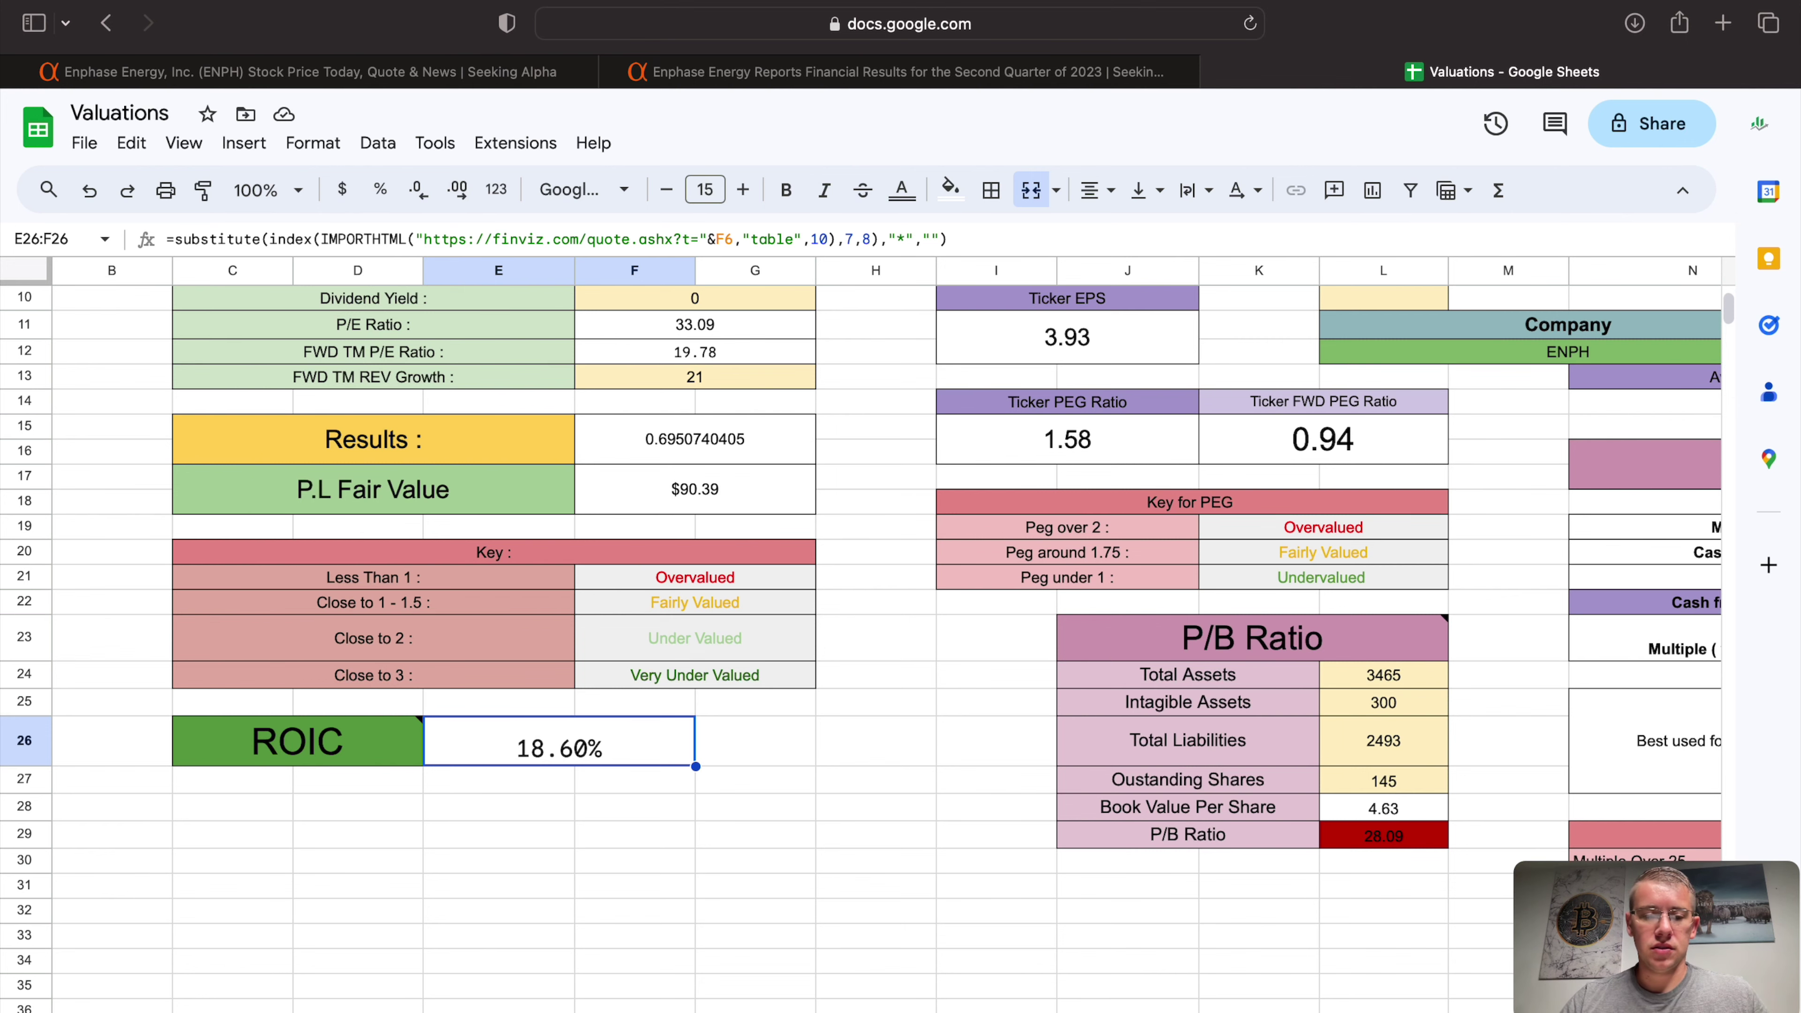
pyautogui.hotkey('alt', 'Down')
pyautogui.scroll(3, 824, 787)
pyautogui.hscroll(3, 825, 786)
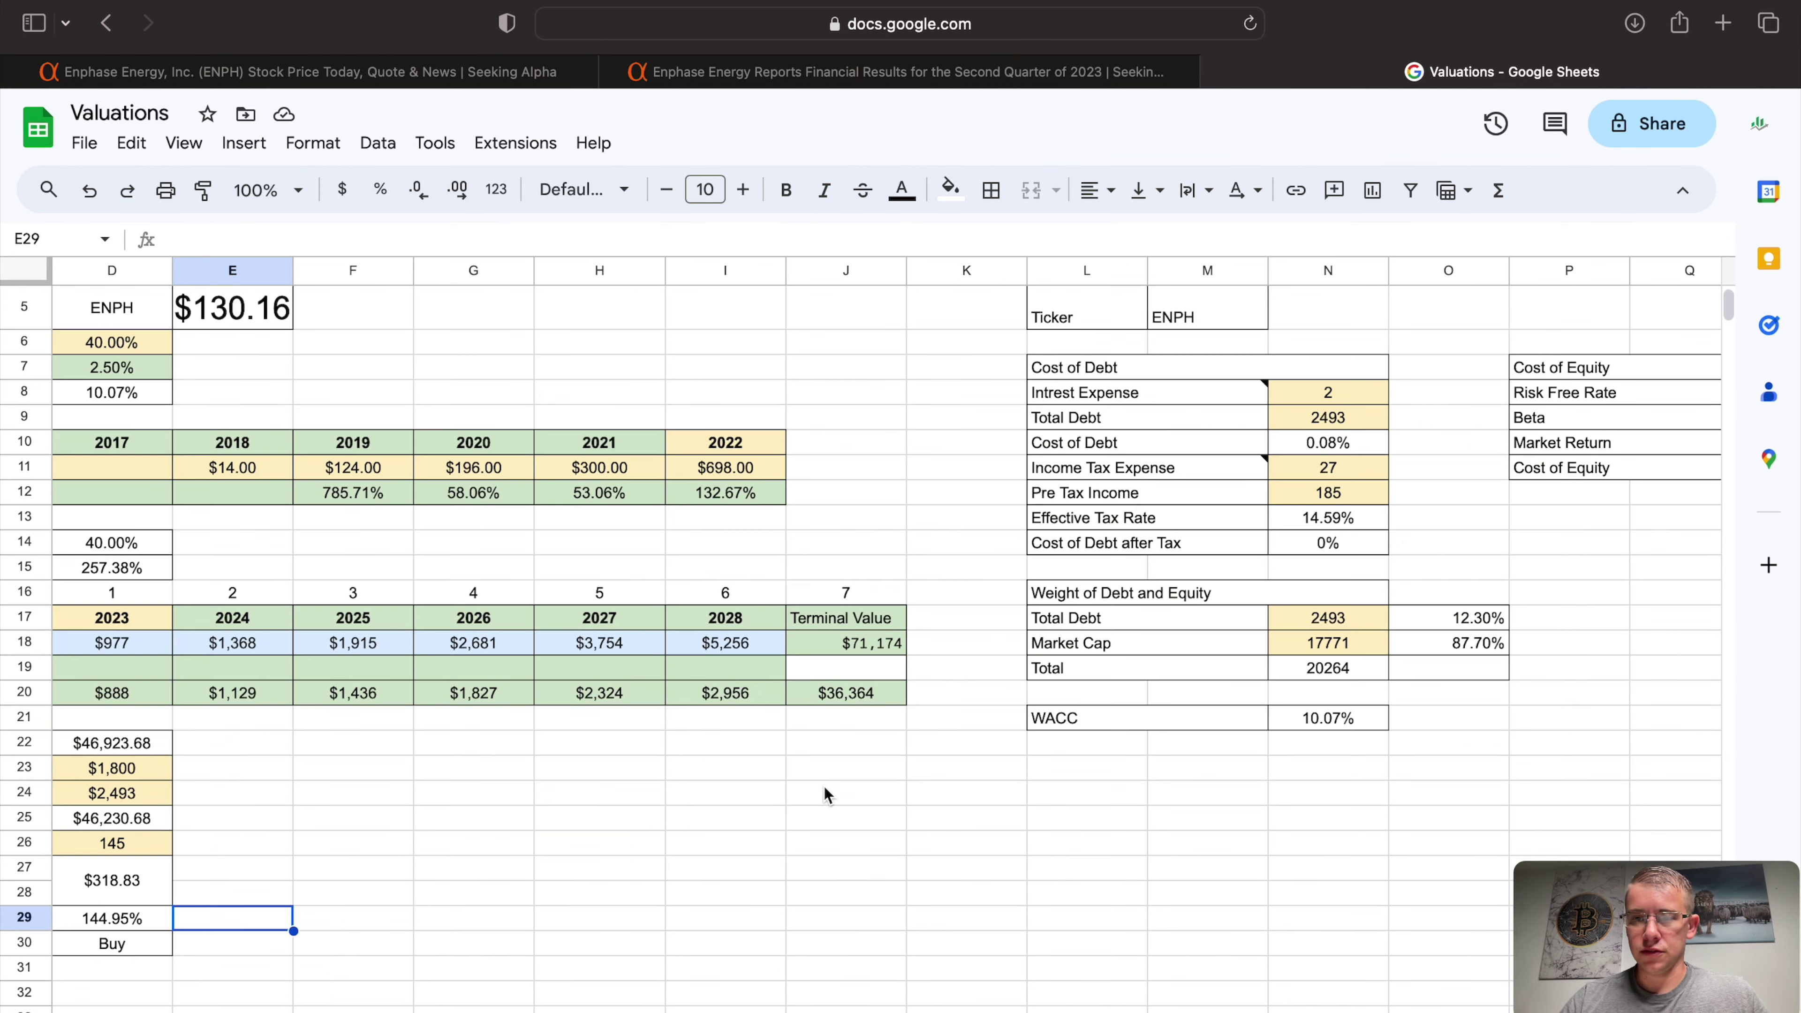
pyautogui.hscroll(3, 825, 786)
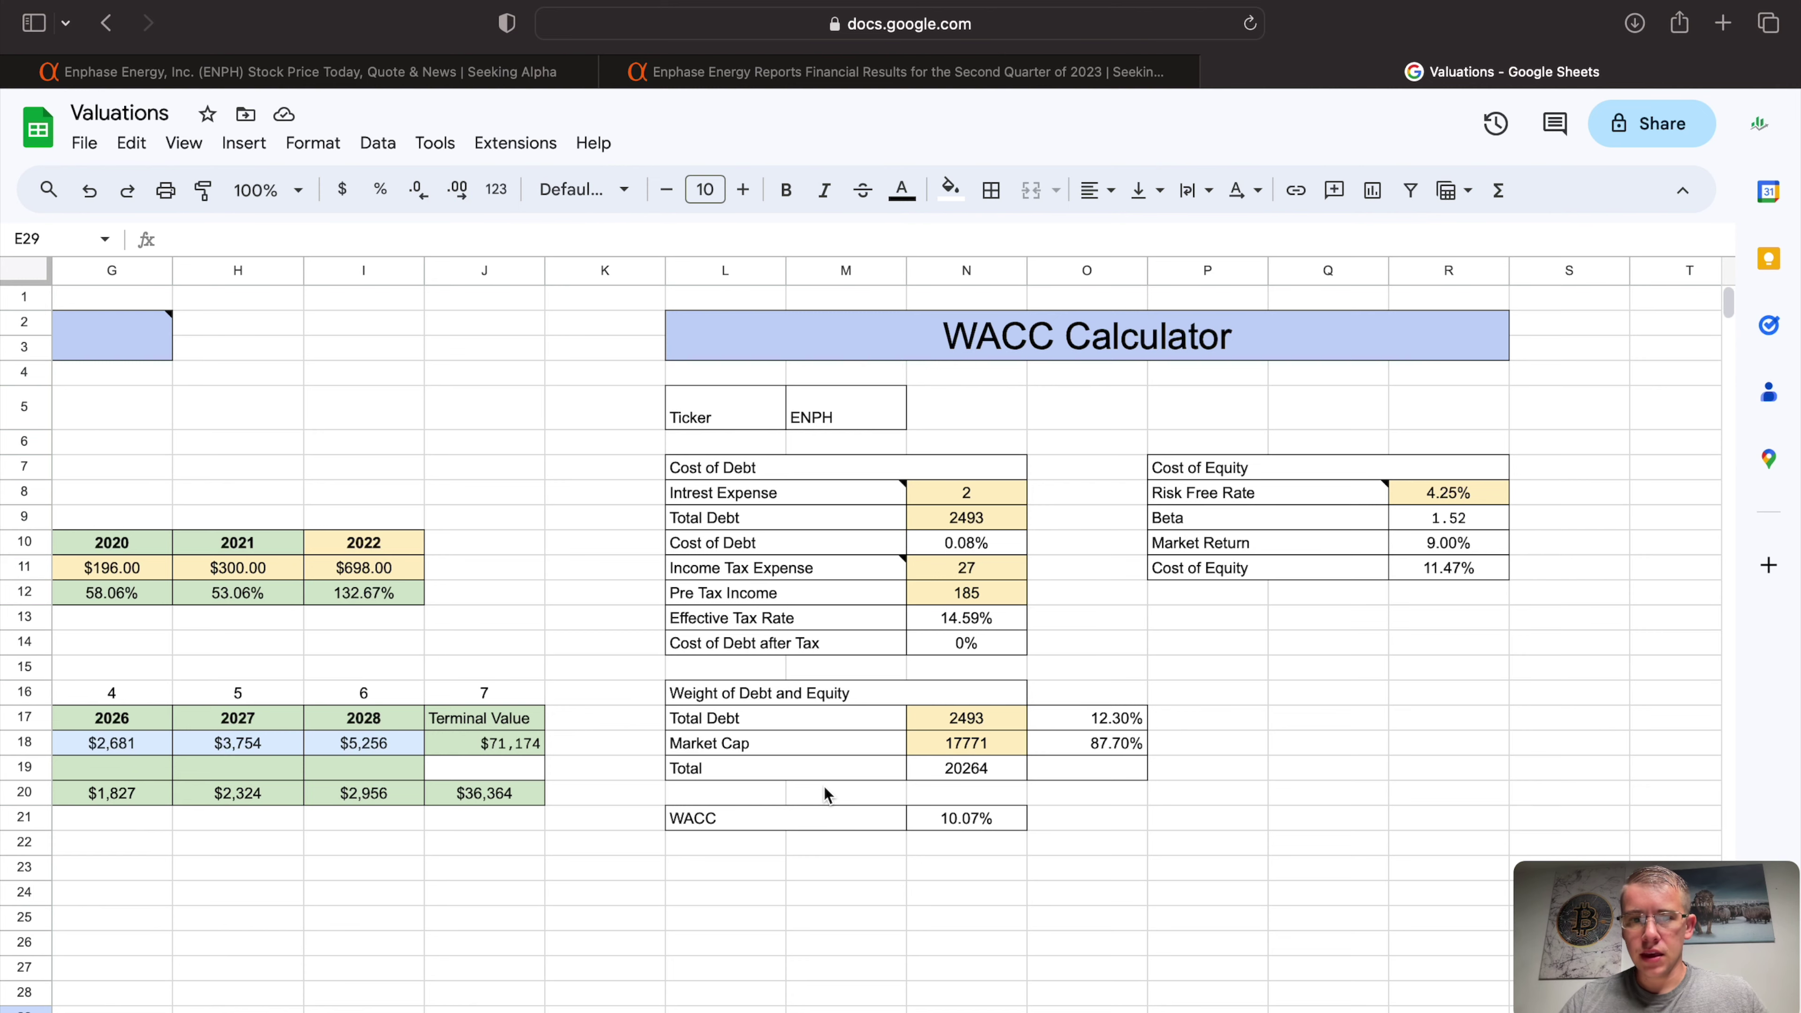
pyautogui.scroll(-3, 825, 786)
pyautogui.scroll(2, 824, 787)
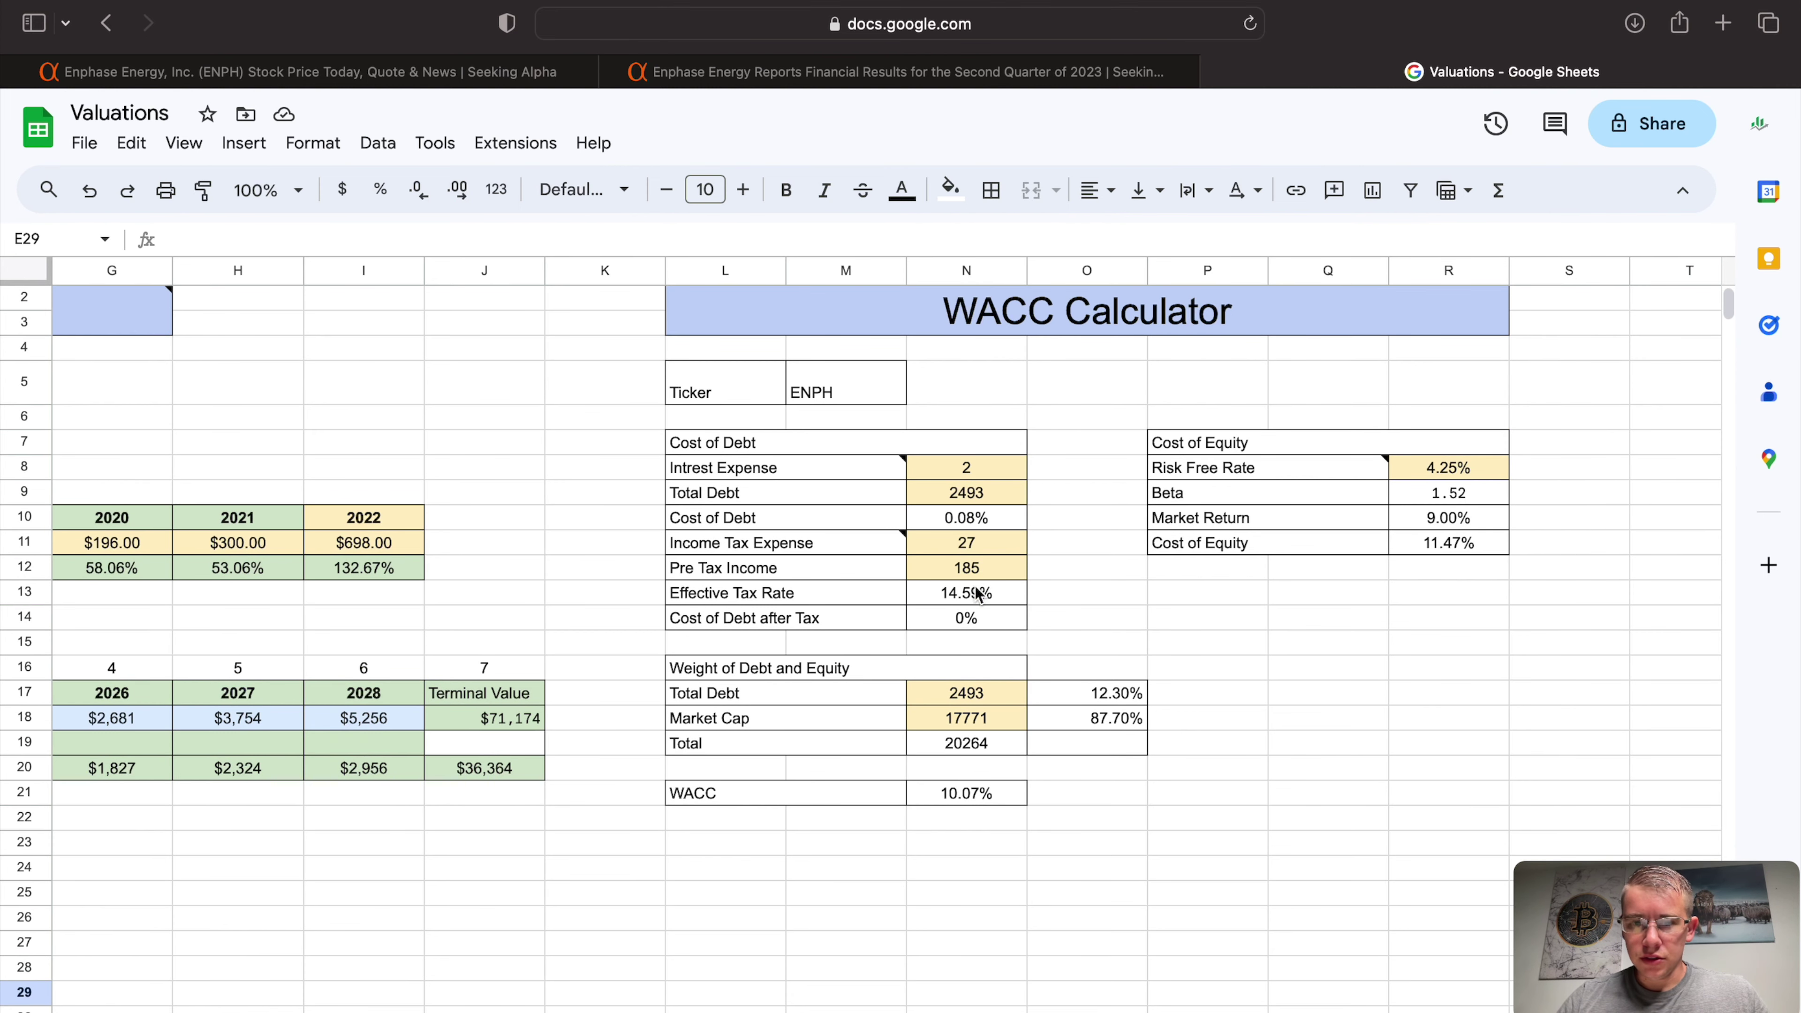
pyautogui.click(812, 848)
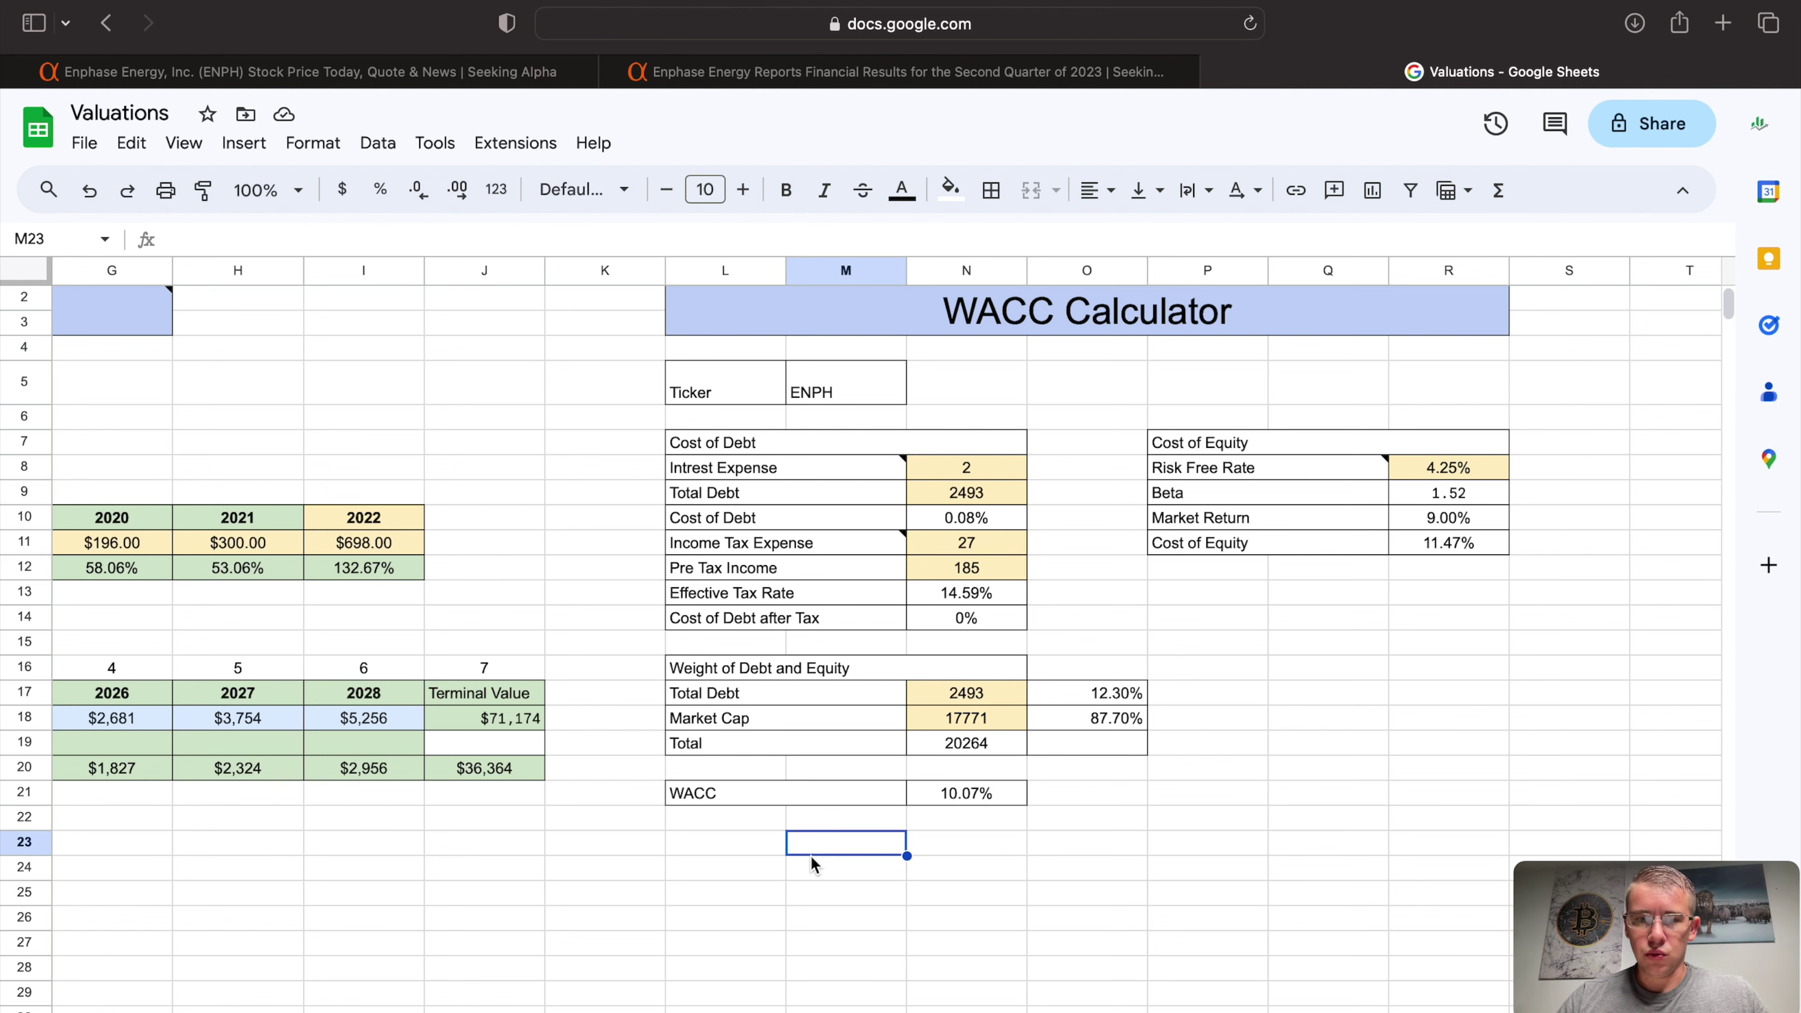
pyautogui.hscroll(-6, 811, 856)
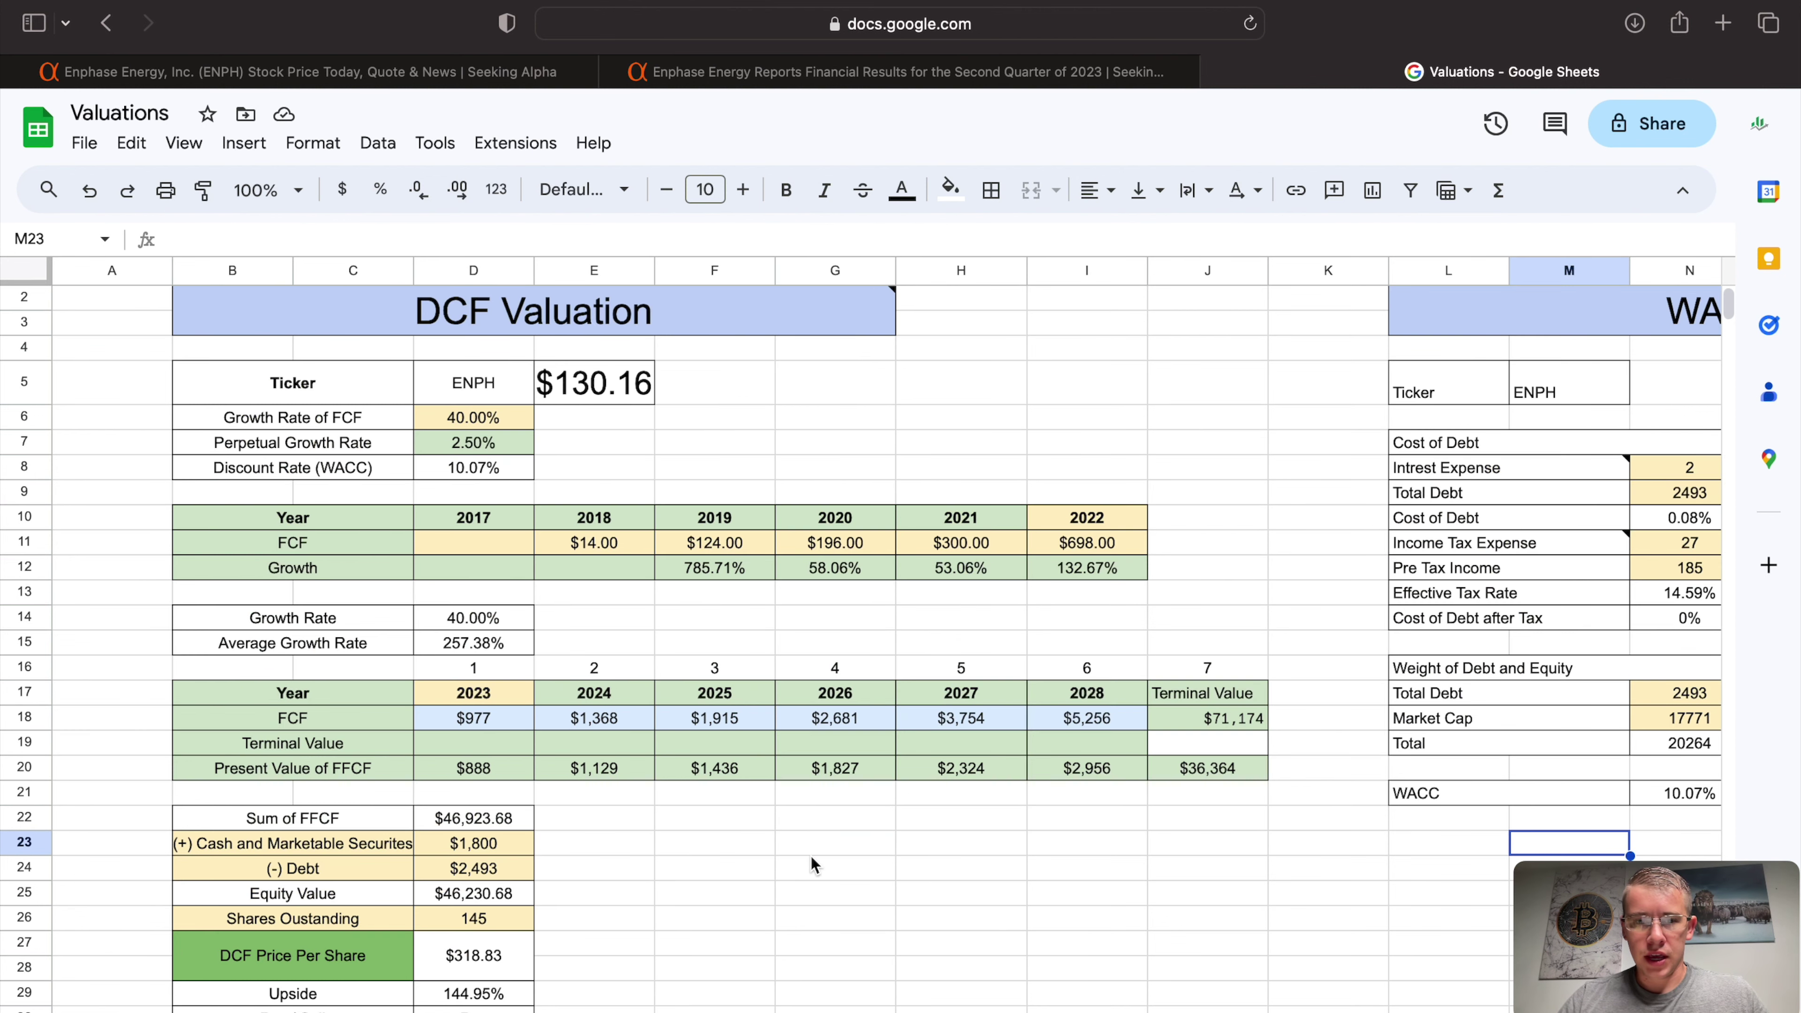
pyautogui.click(475, 418)
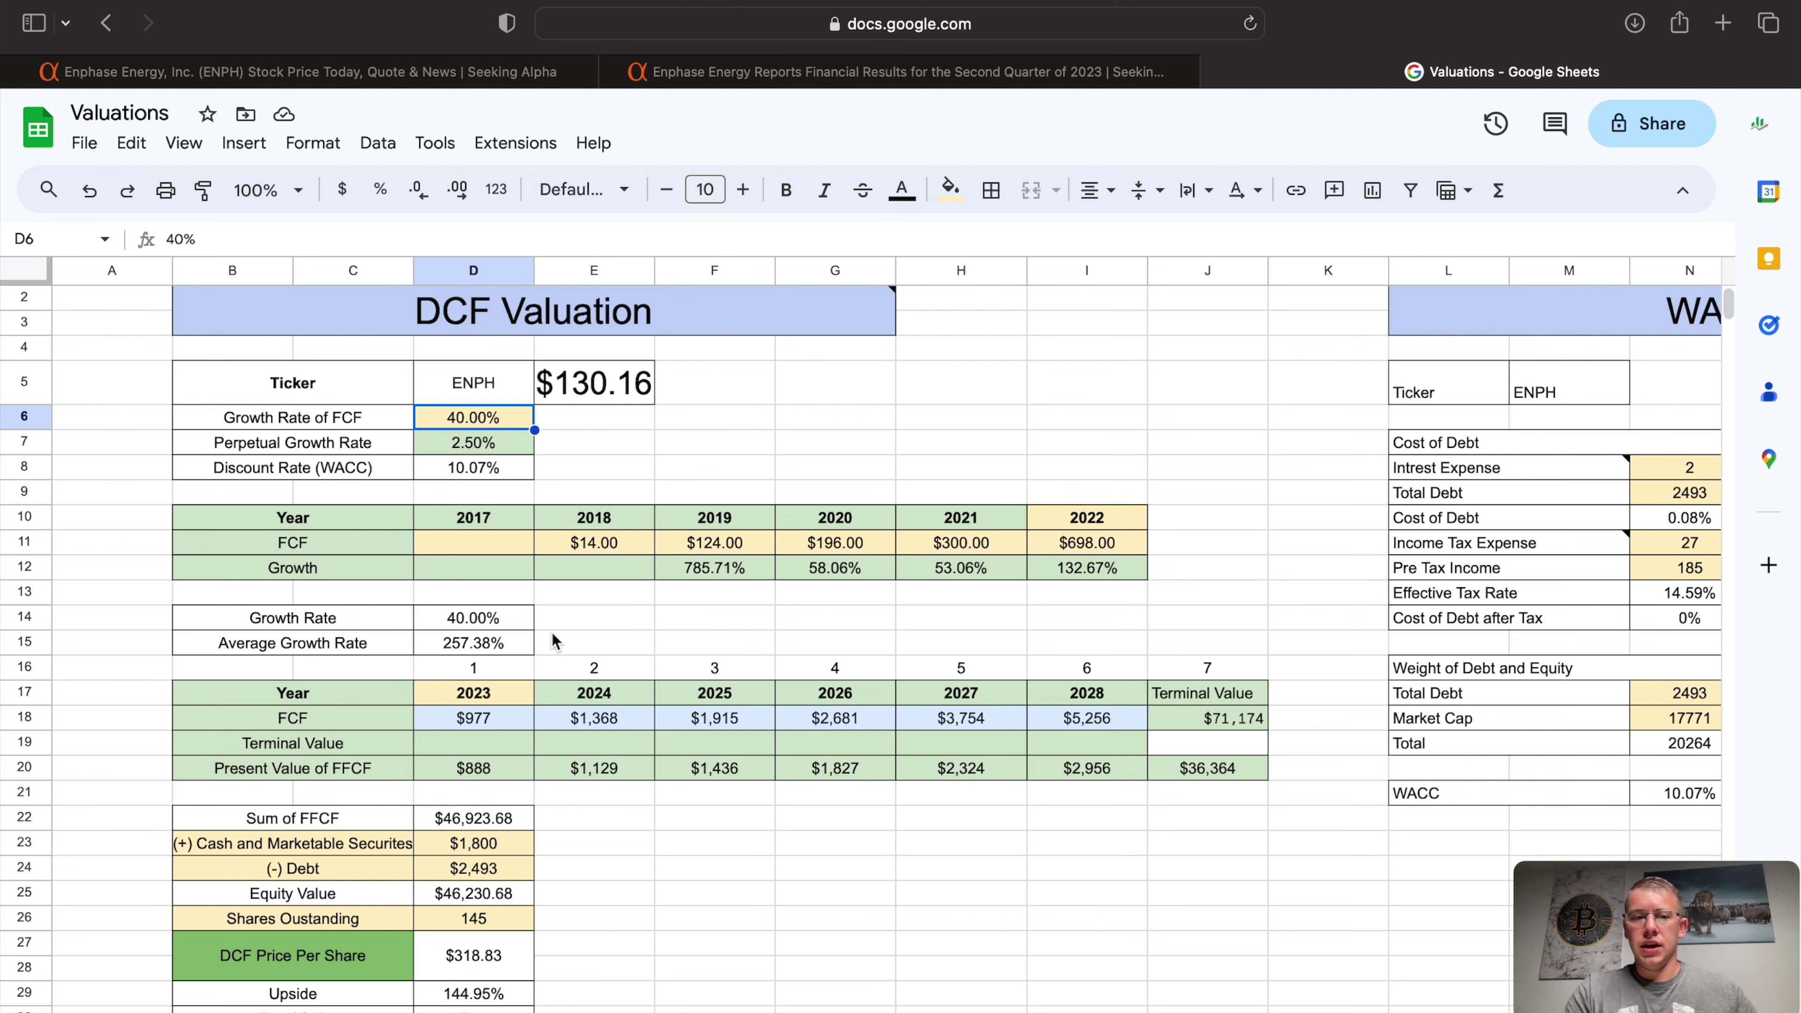
pyautogui.click(488, 644)
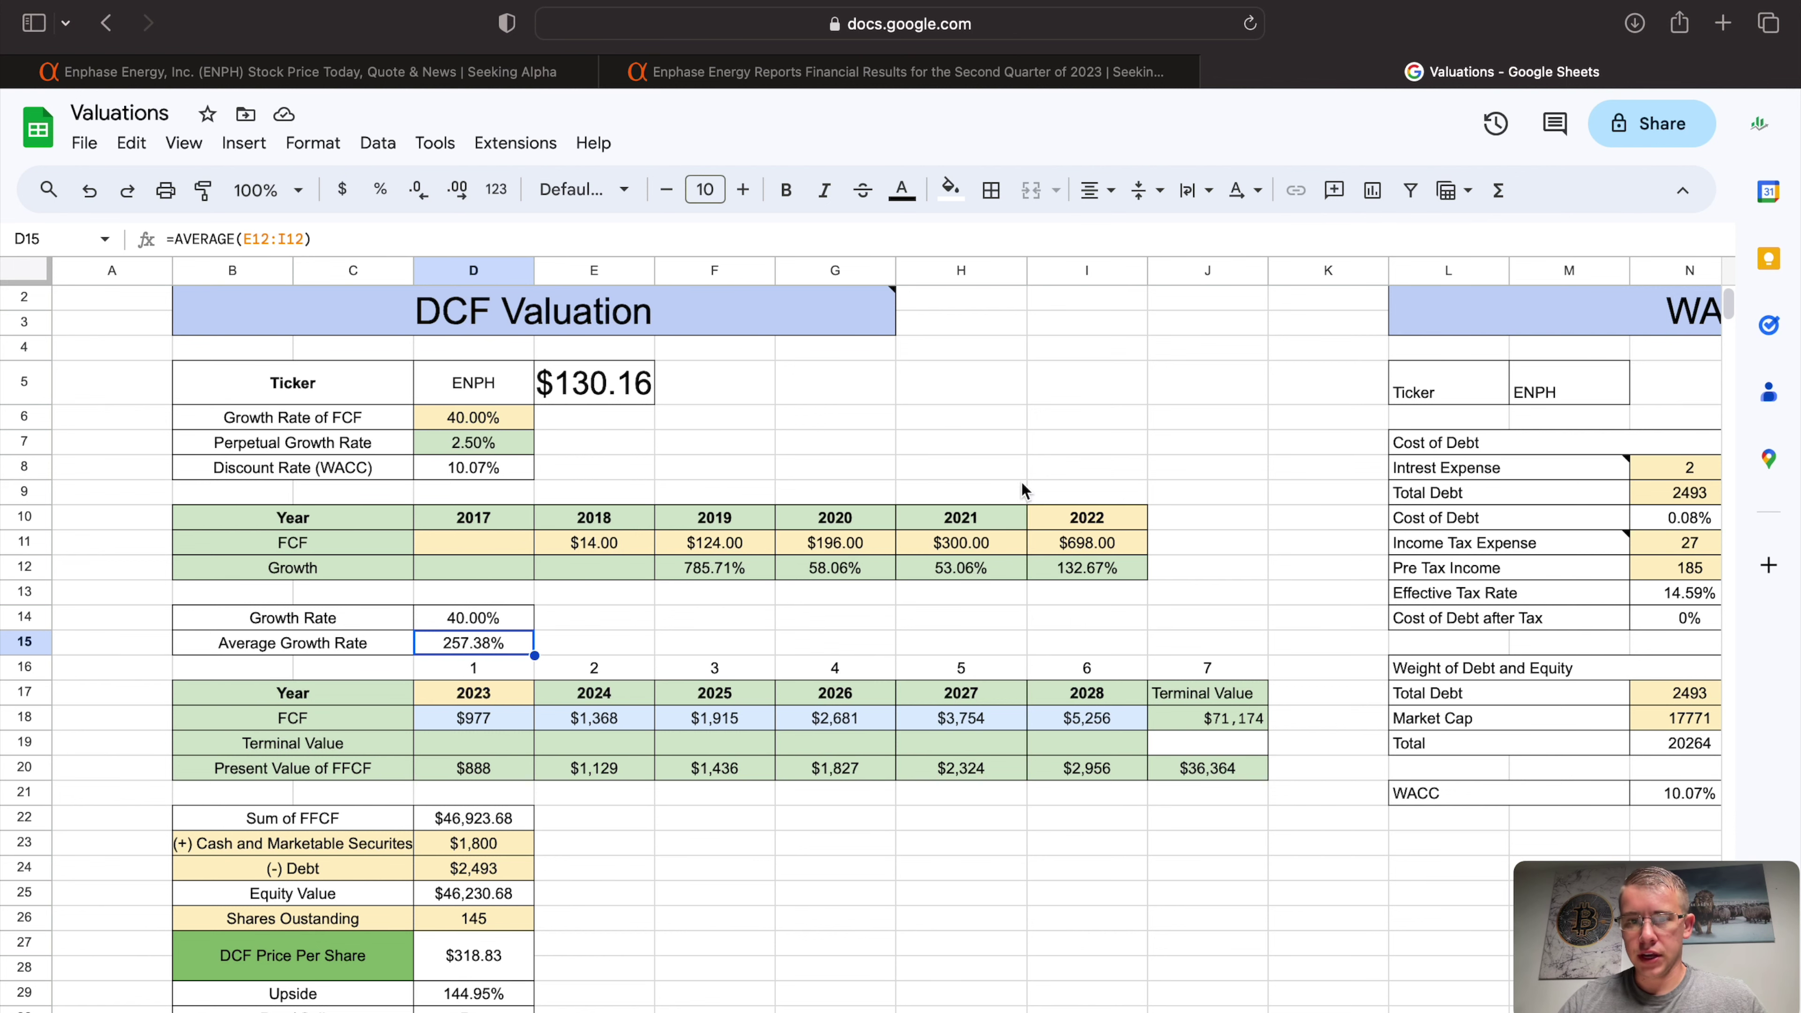
pyautogui.scroll(-1, 612, 801)
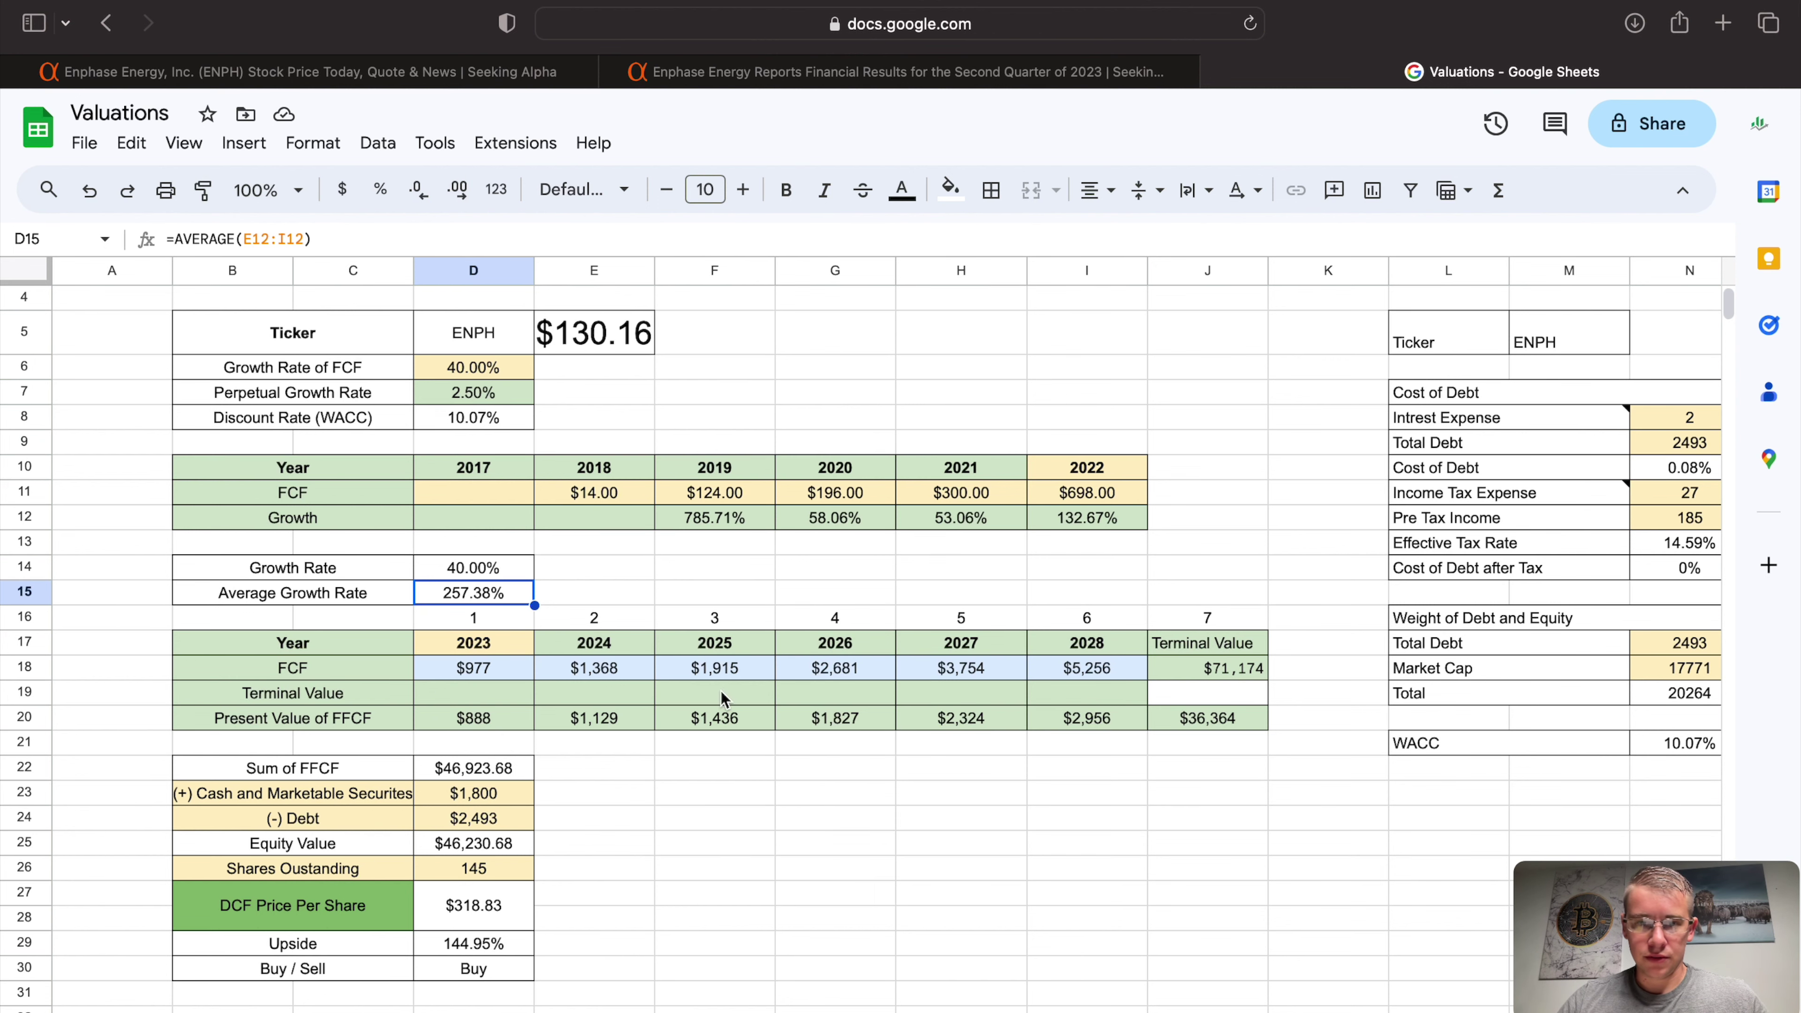
pyautogui.scroll(-2, 526, 746)
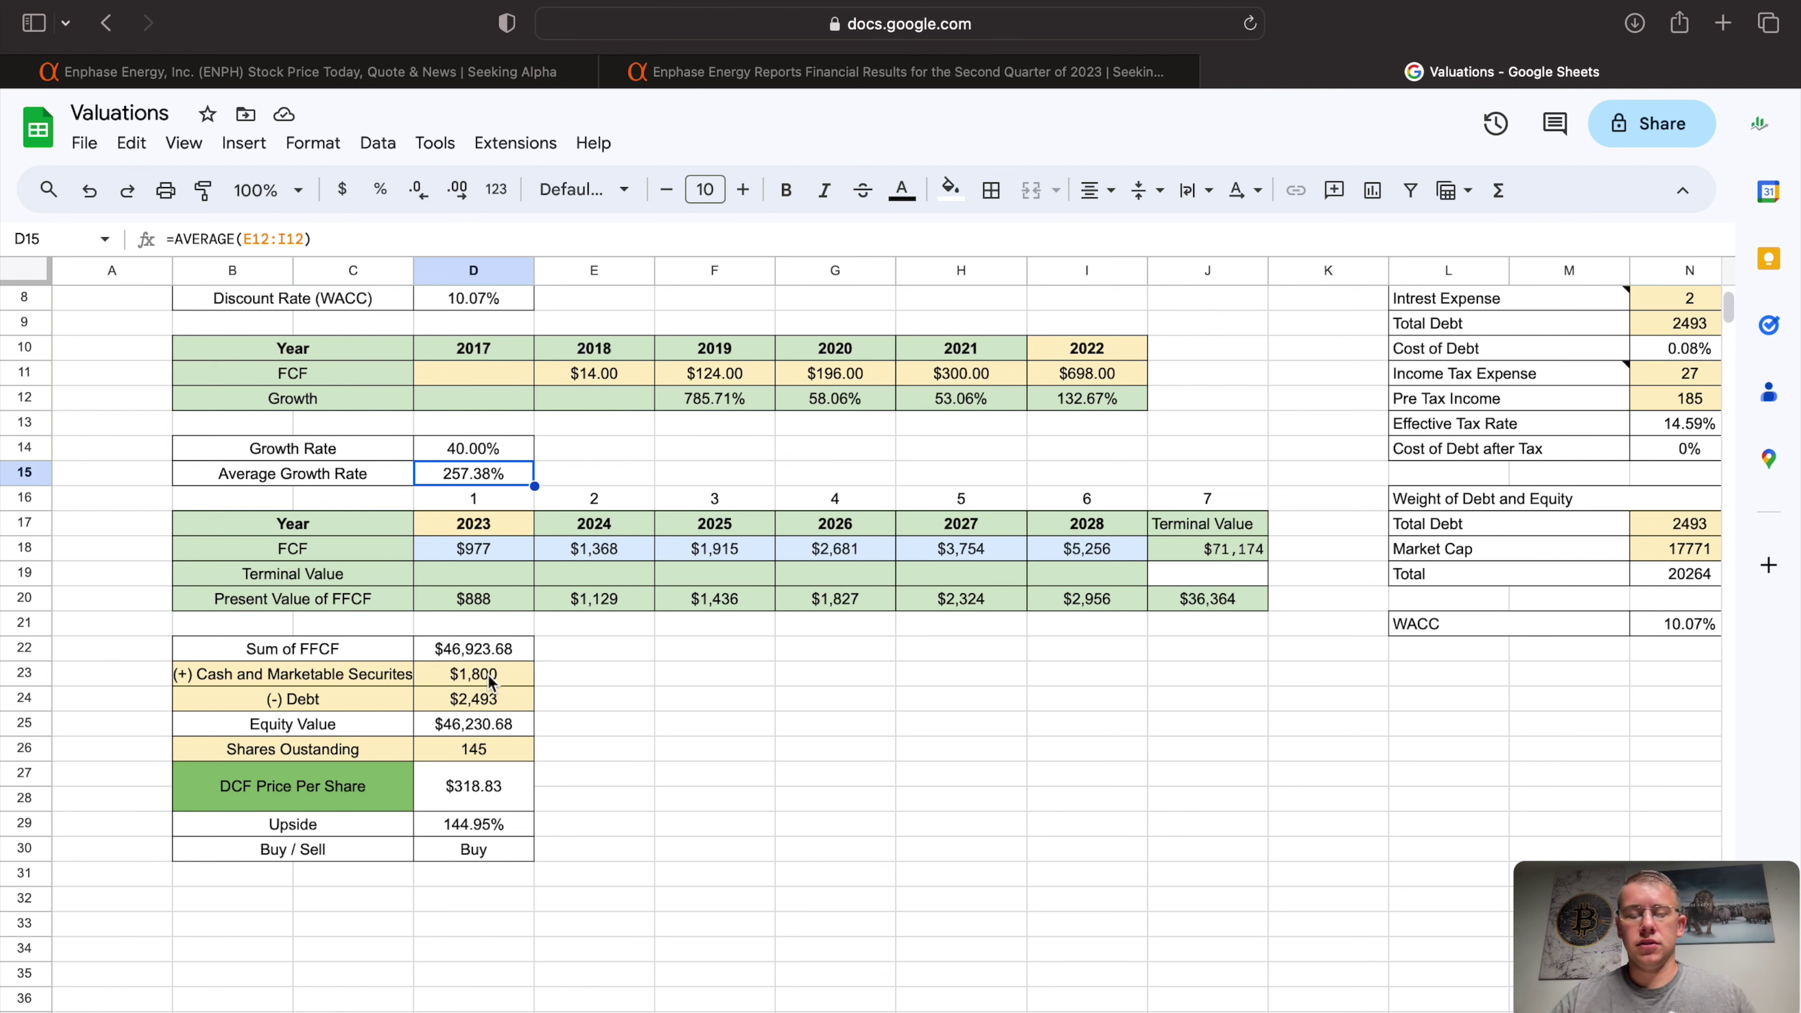
pyautogui.click(474, 805)
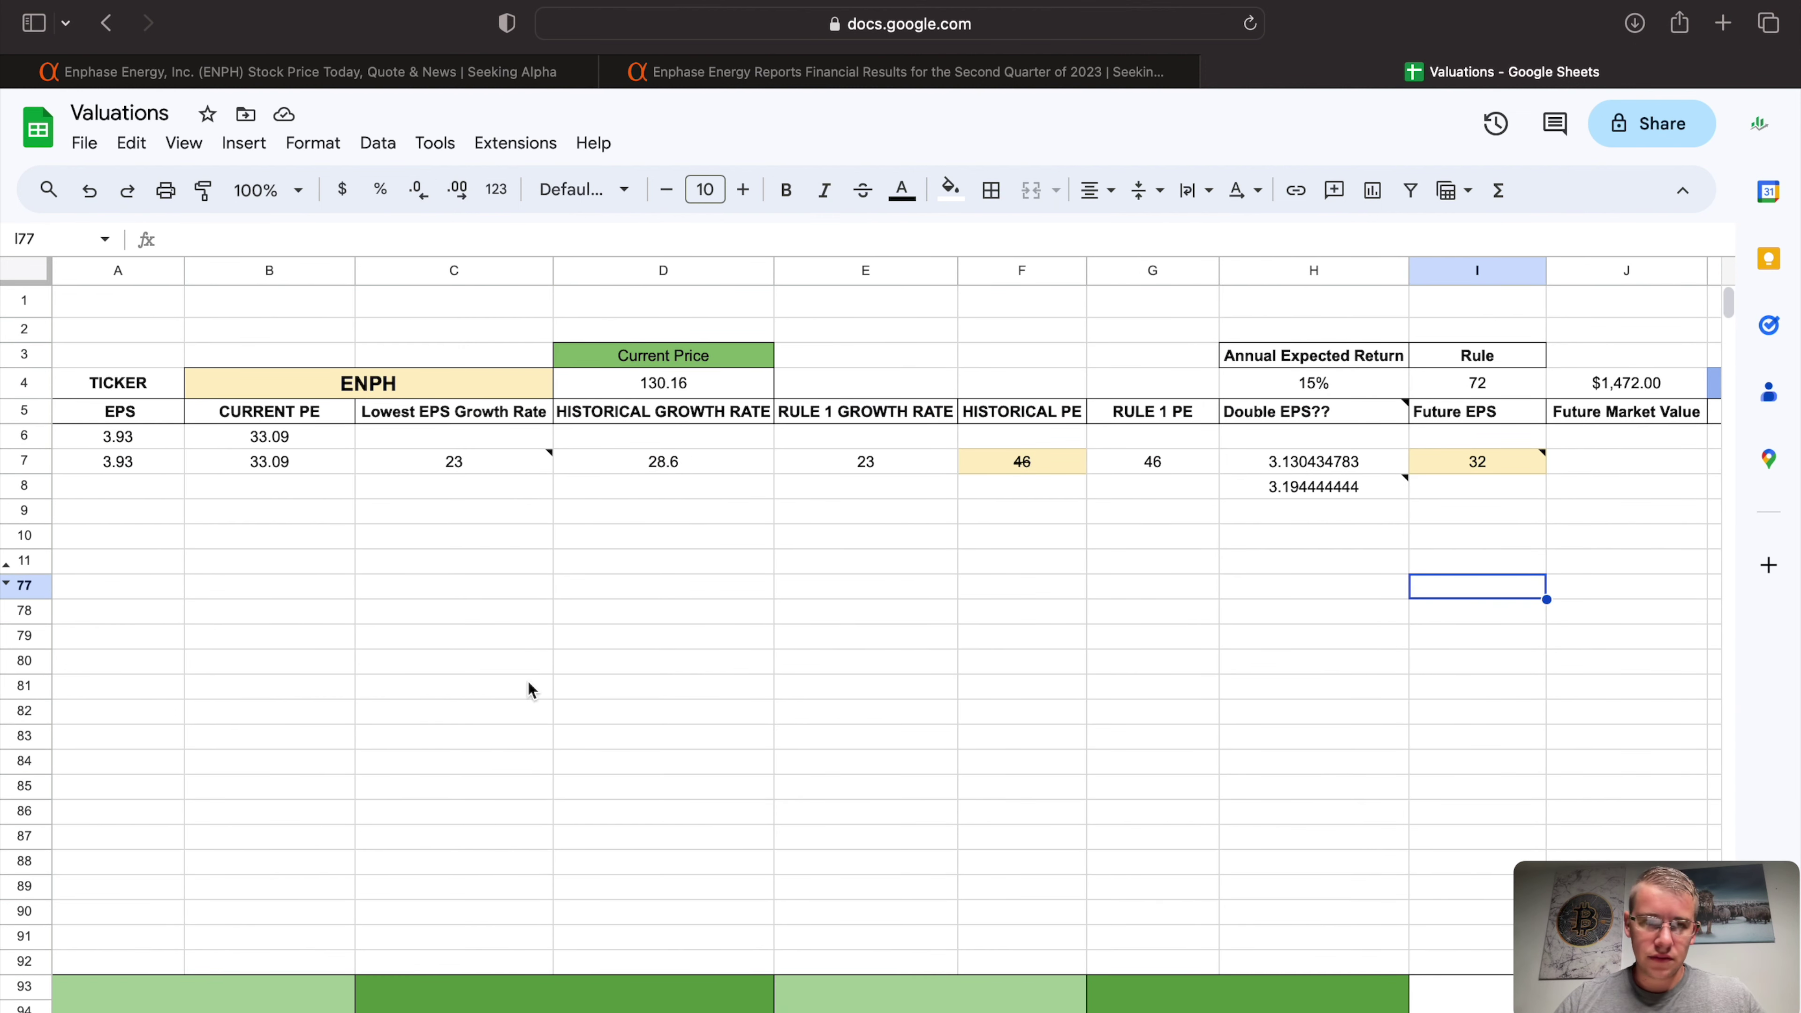
pyautogui.click(406, 391)
pyautogui.click(132, 465)
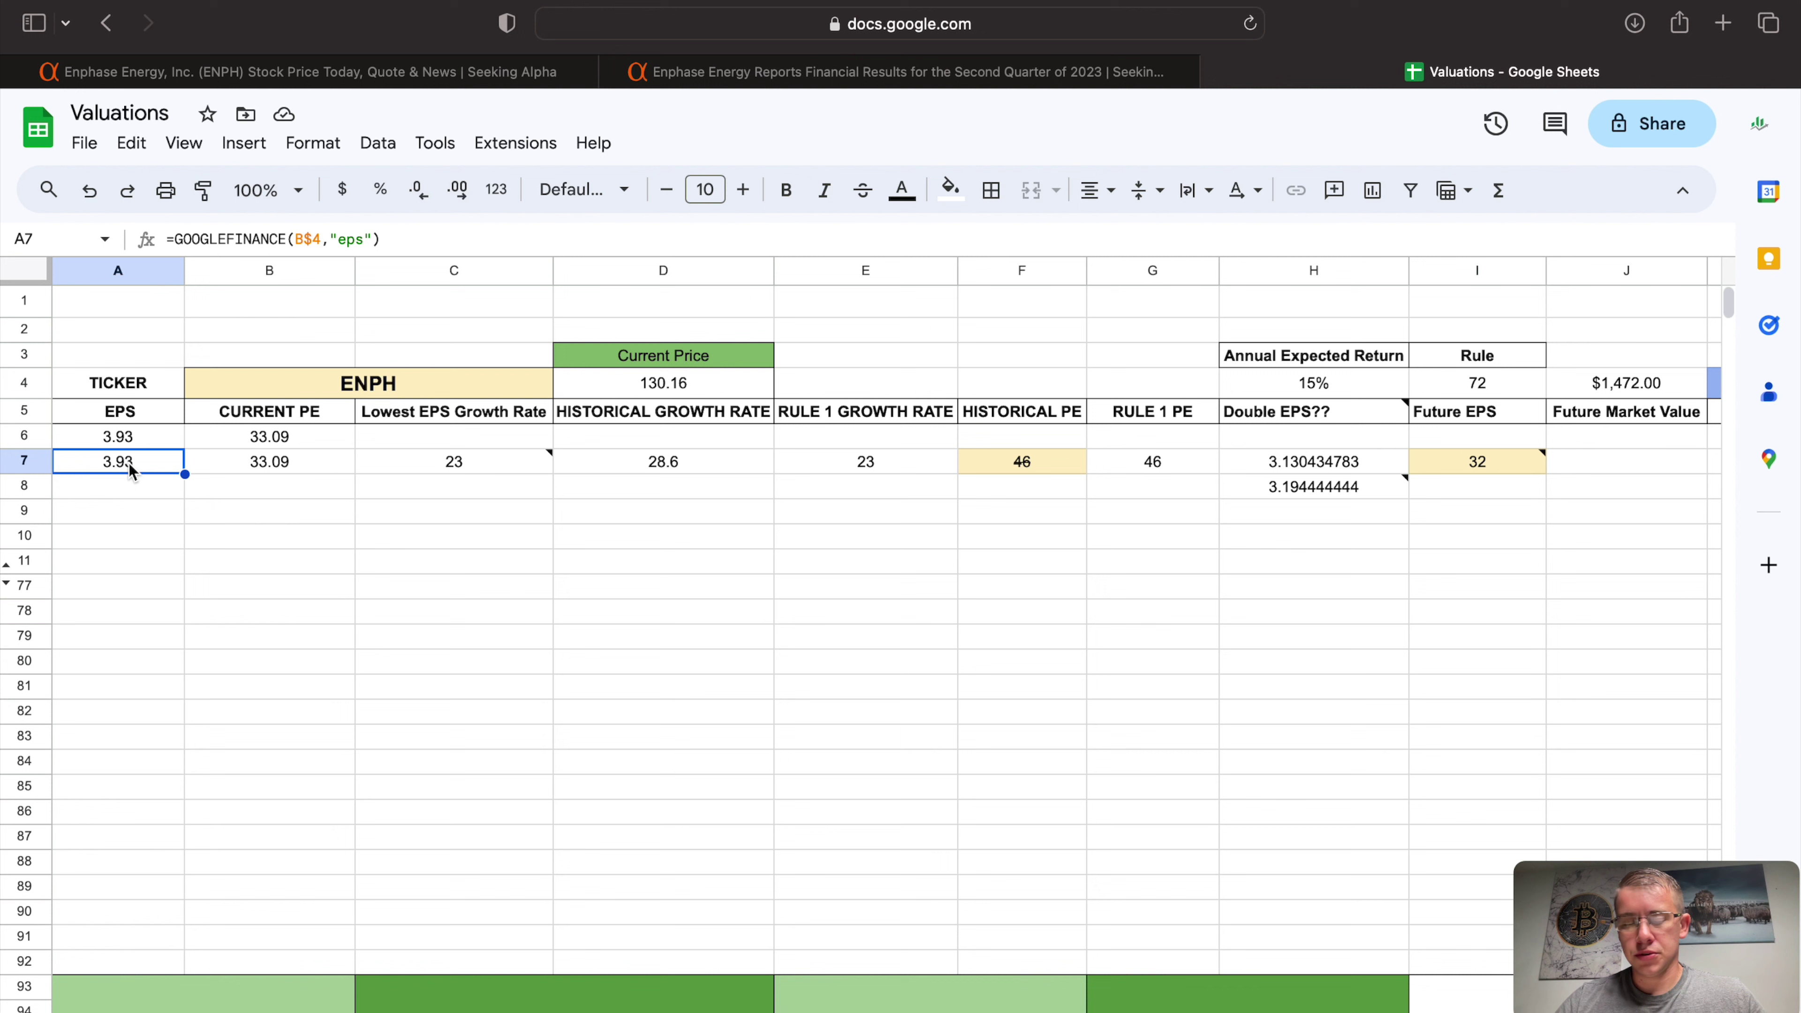
pyautogui.click(481, 474)
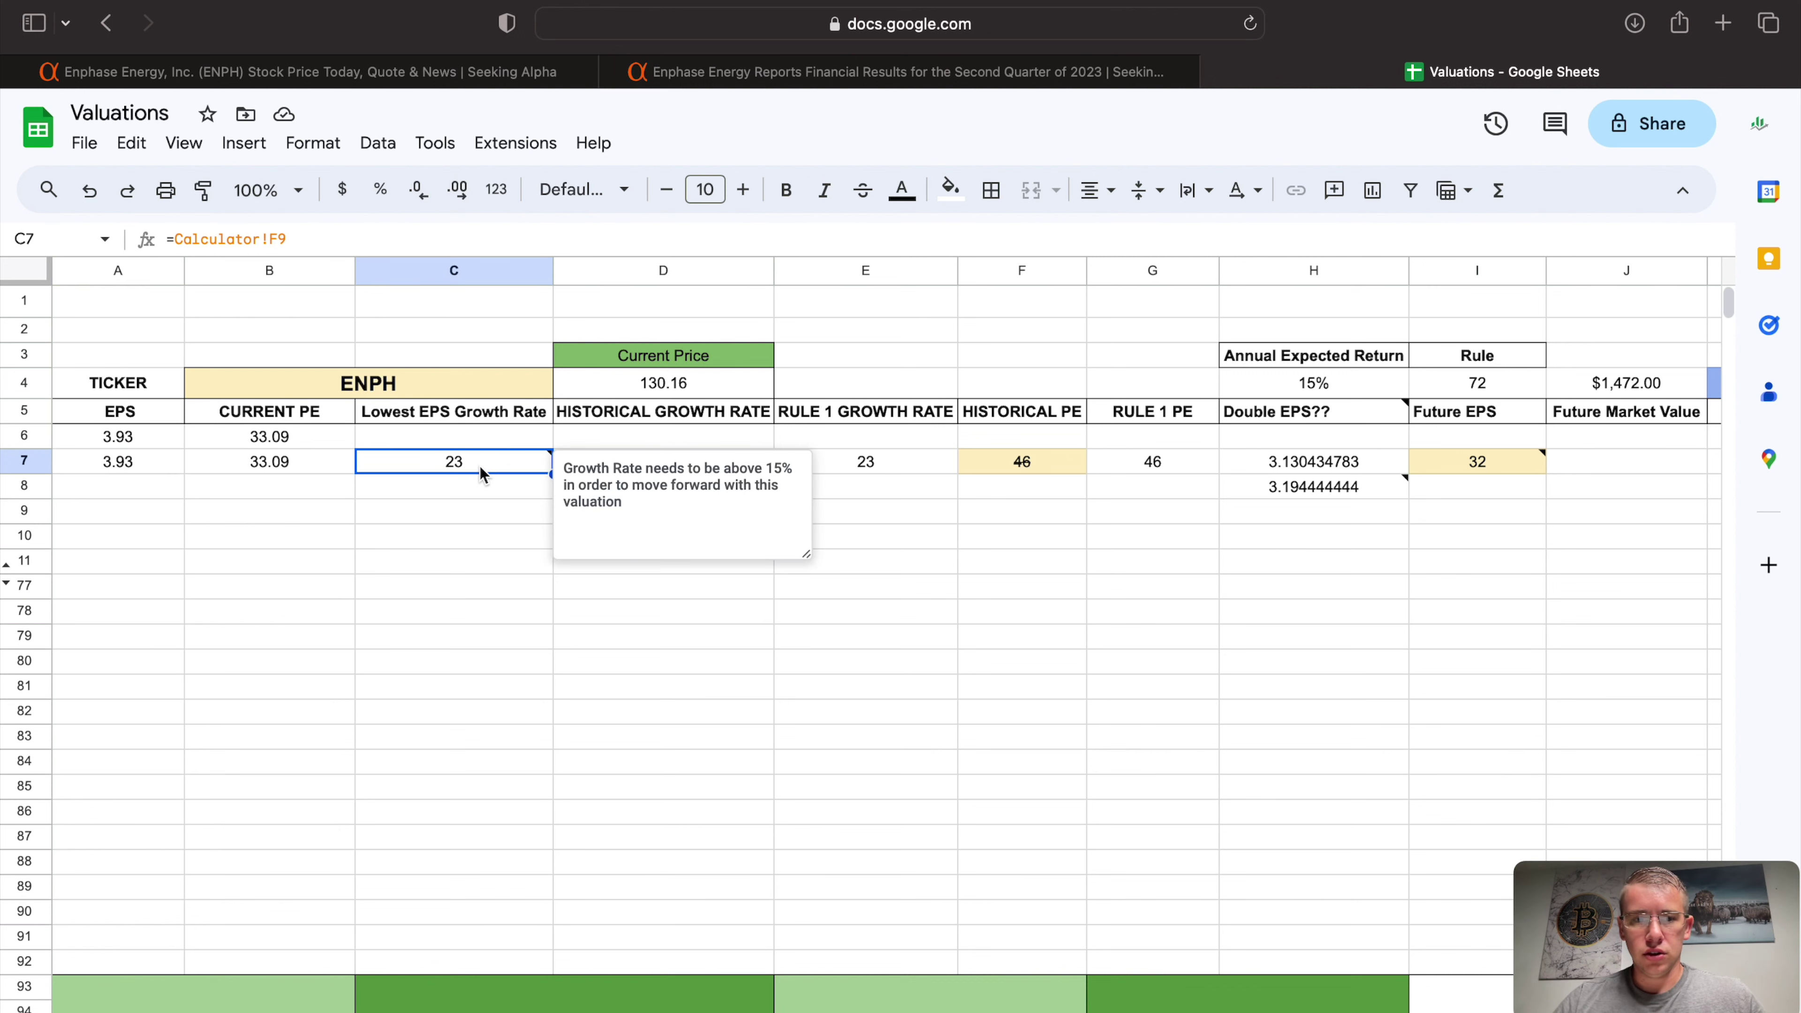
pyautogui.click(877, 605)
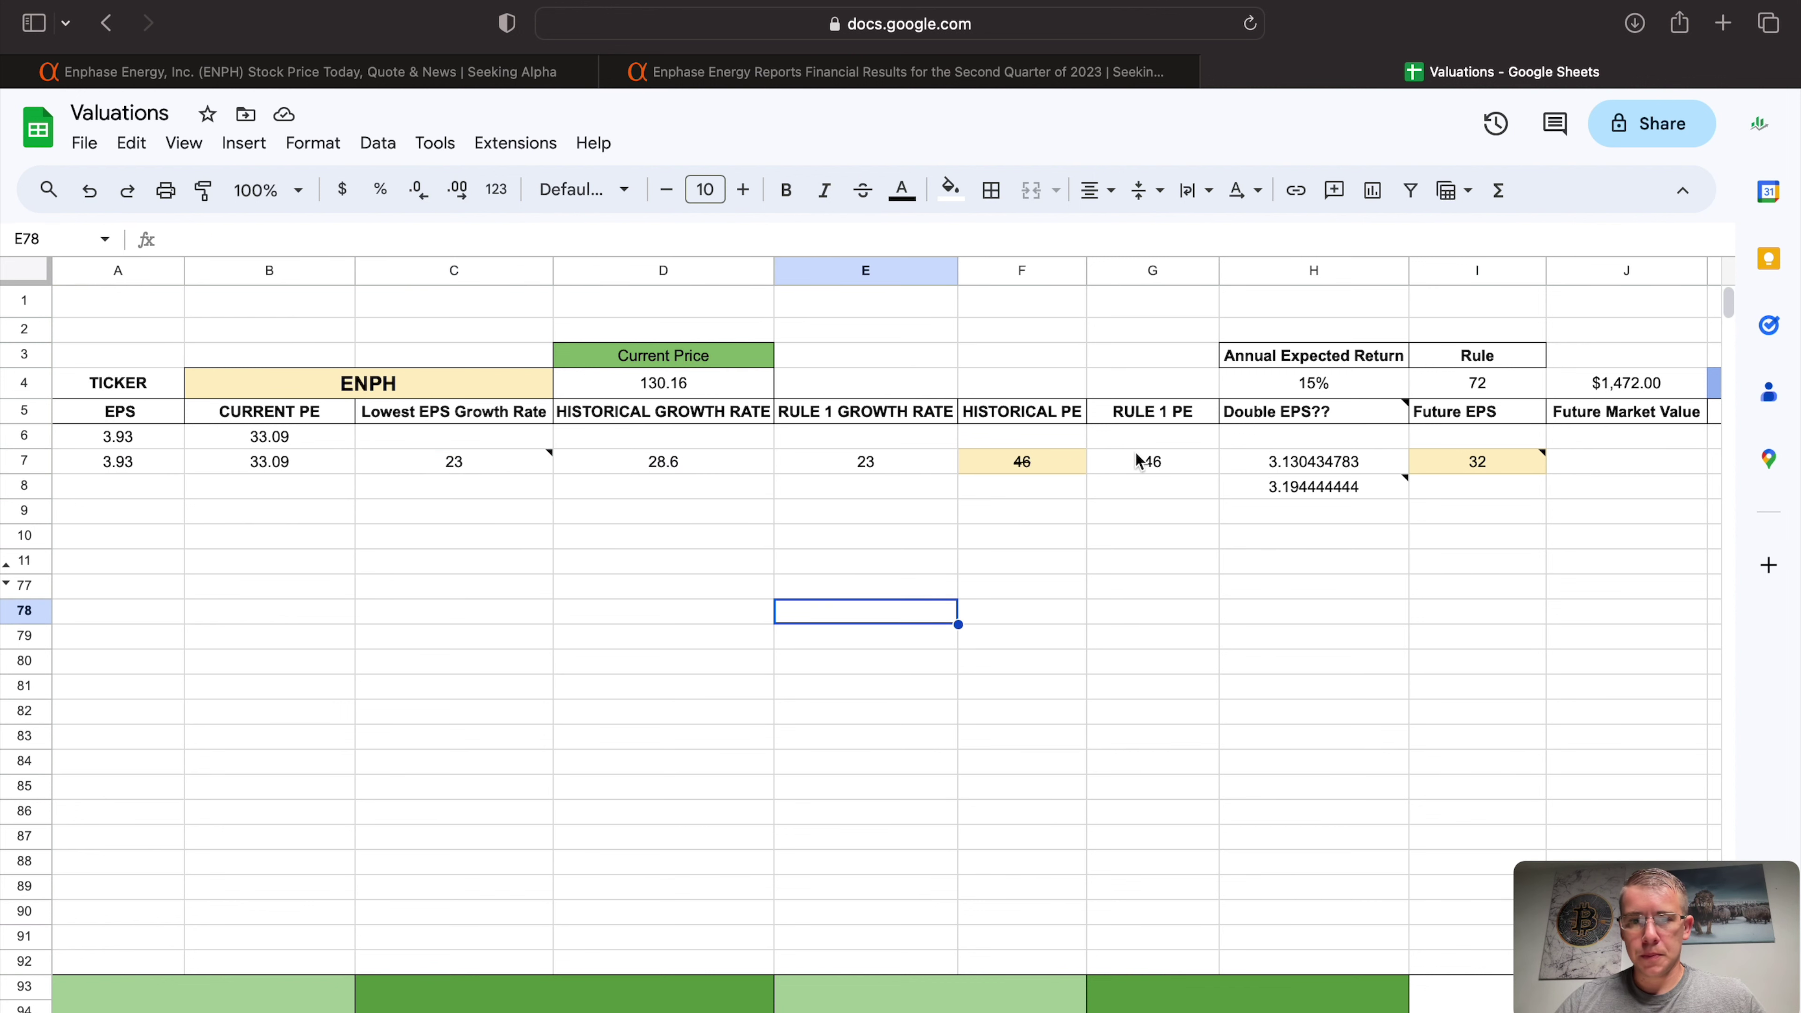
pyautogui.hscroll(10, 1092, 514)
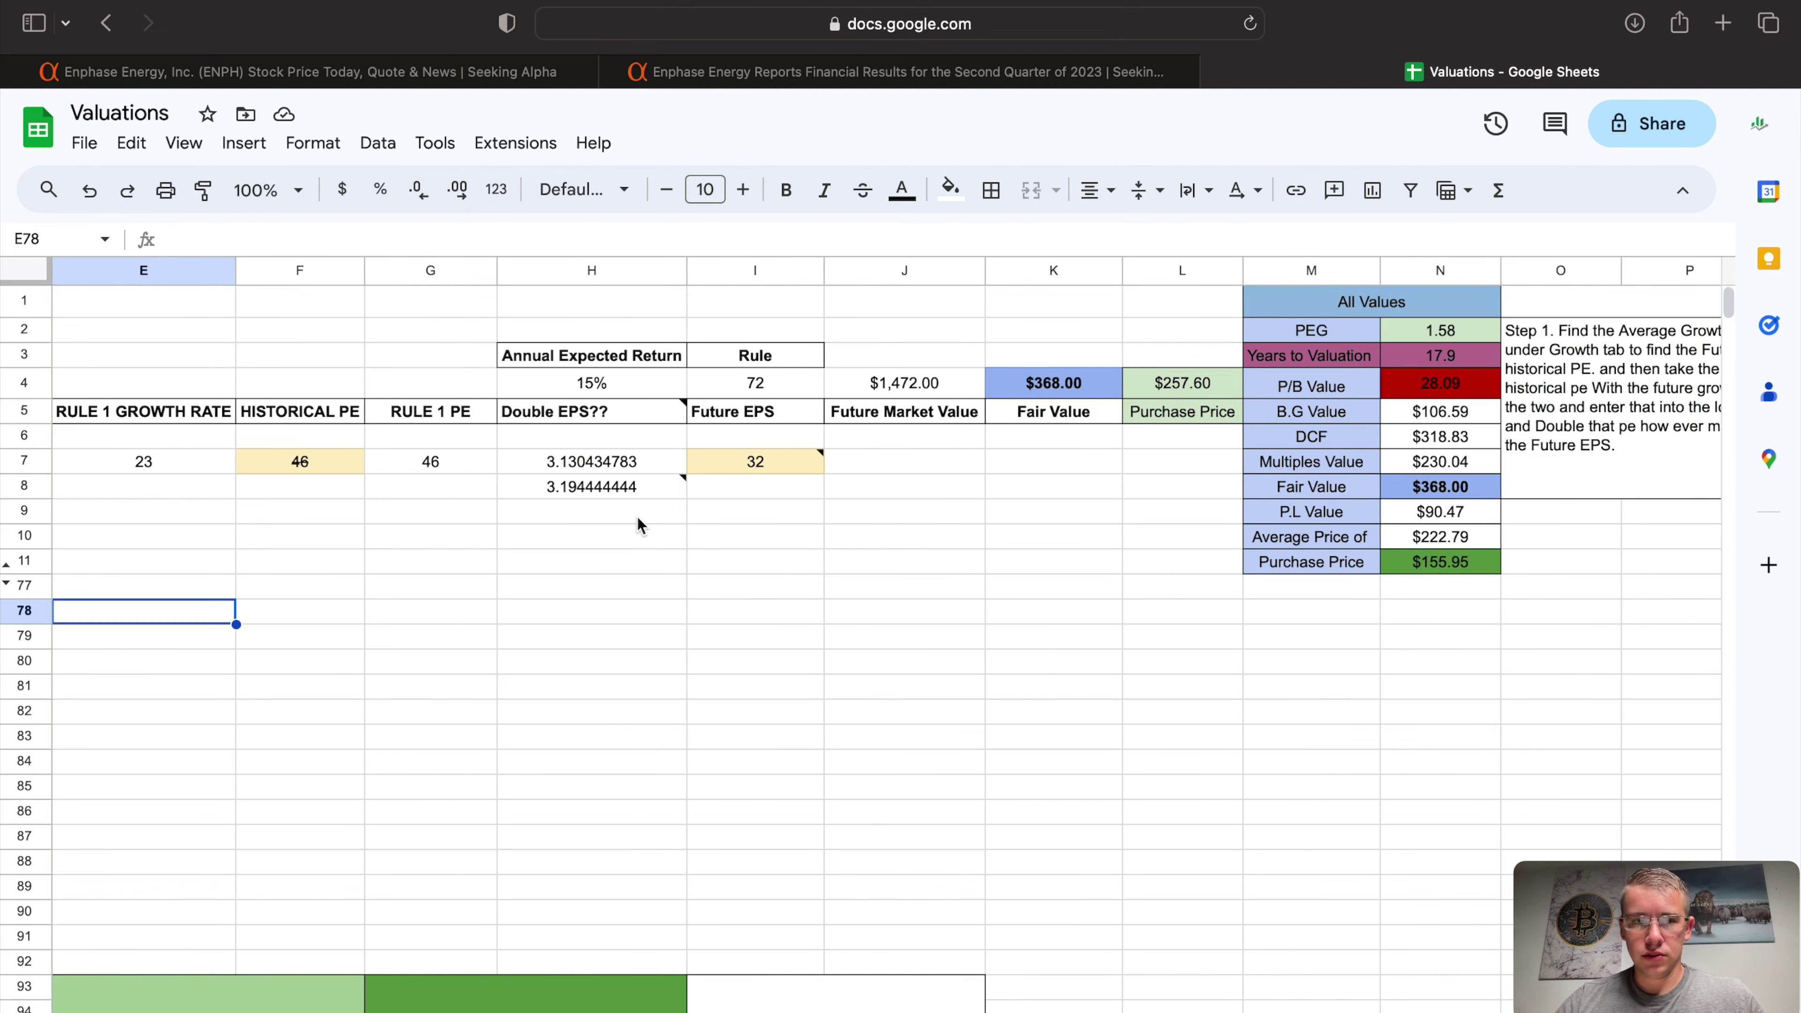
pyautogui.click(144, 469)
pyautogui.hscroll(-3, 144, 469)
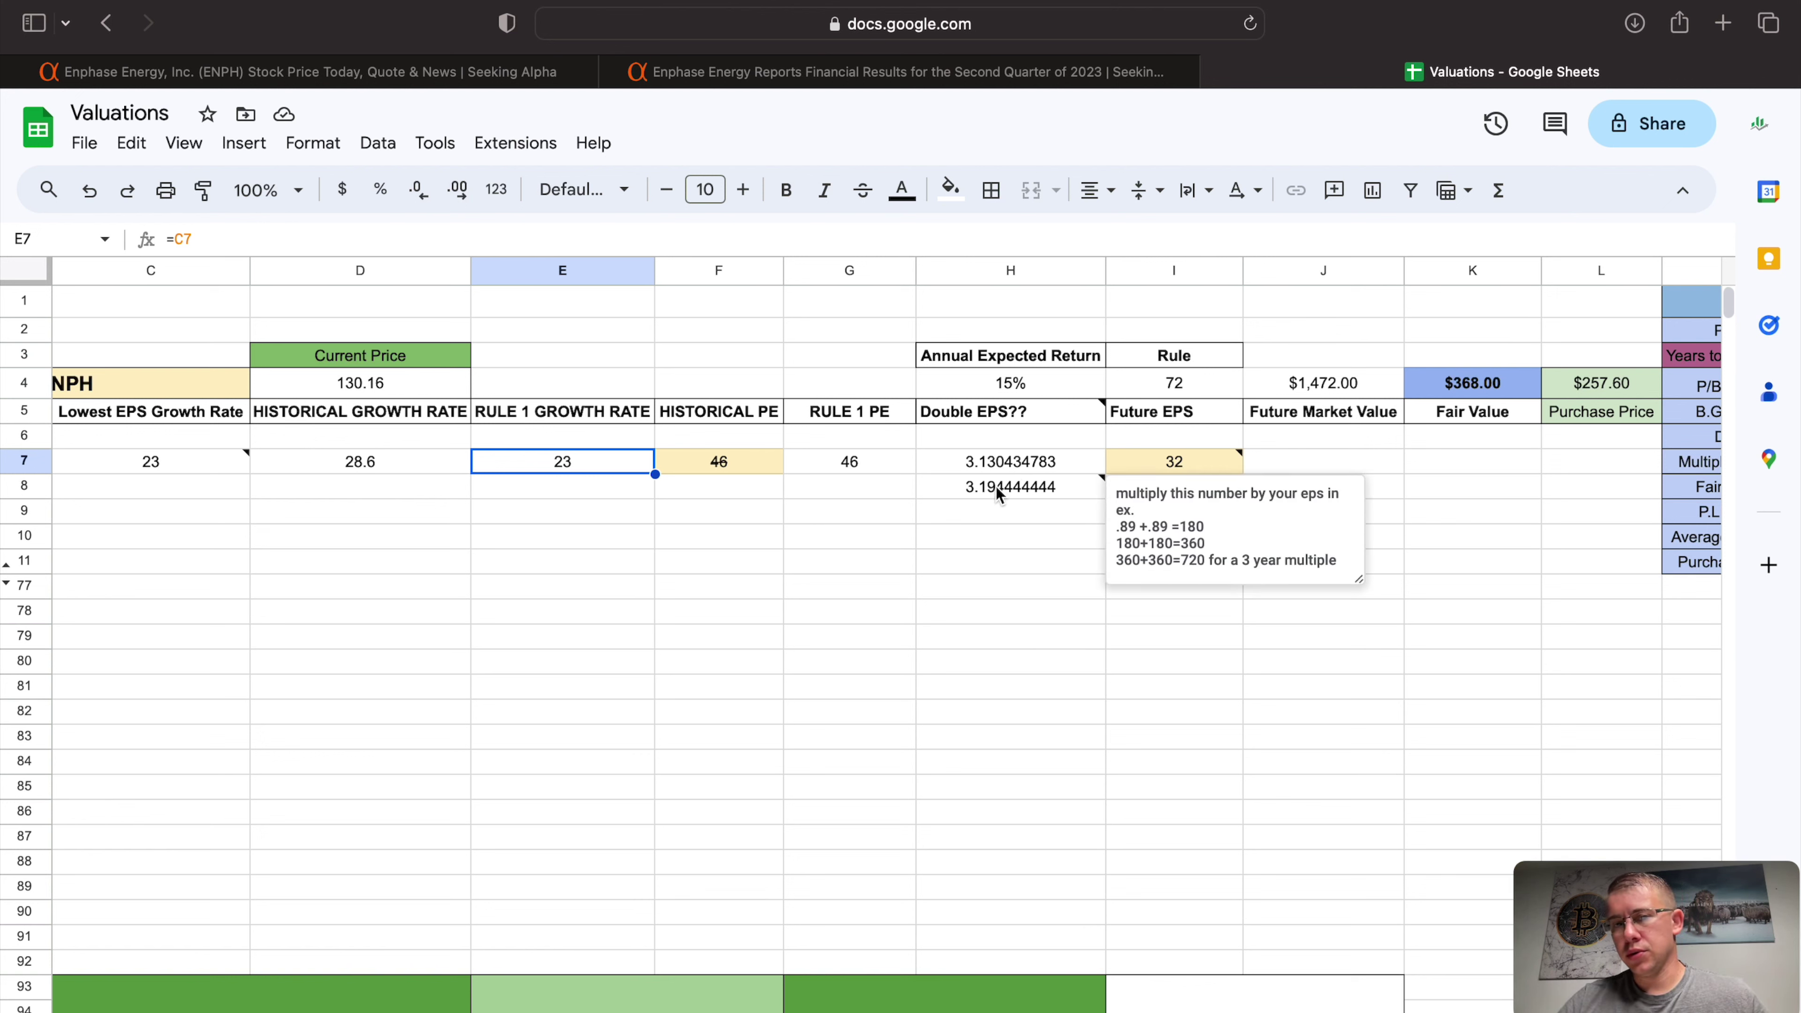
pyautogui.click(996, 486)
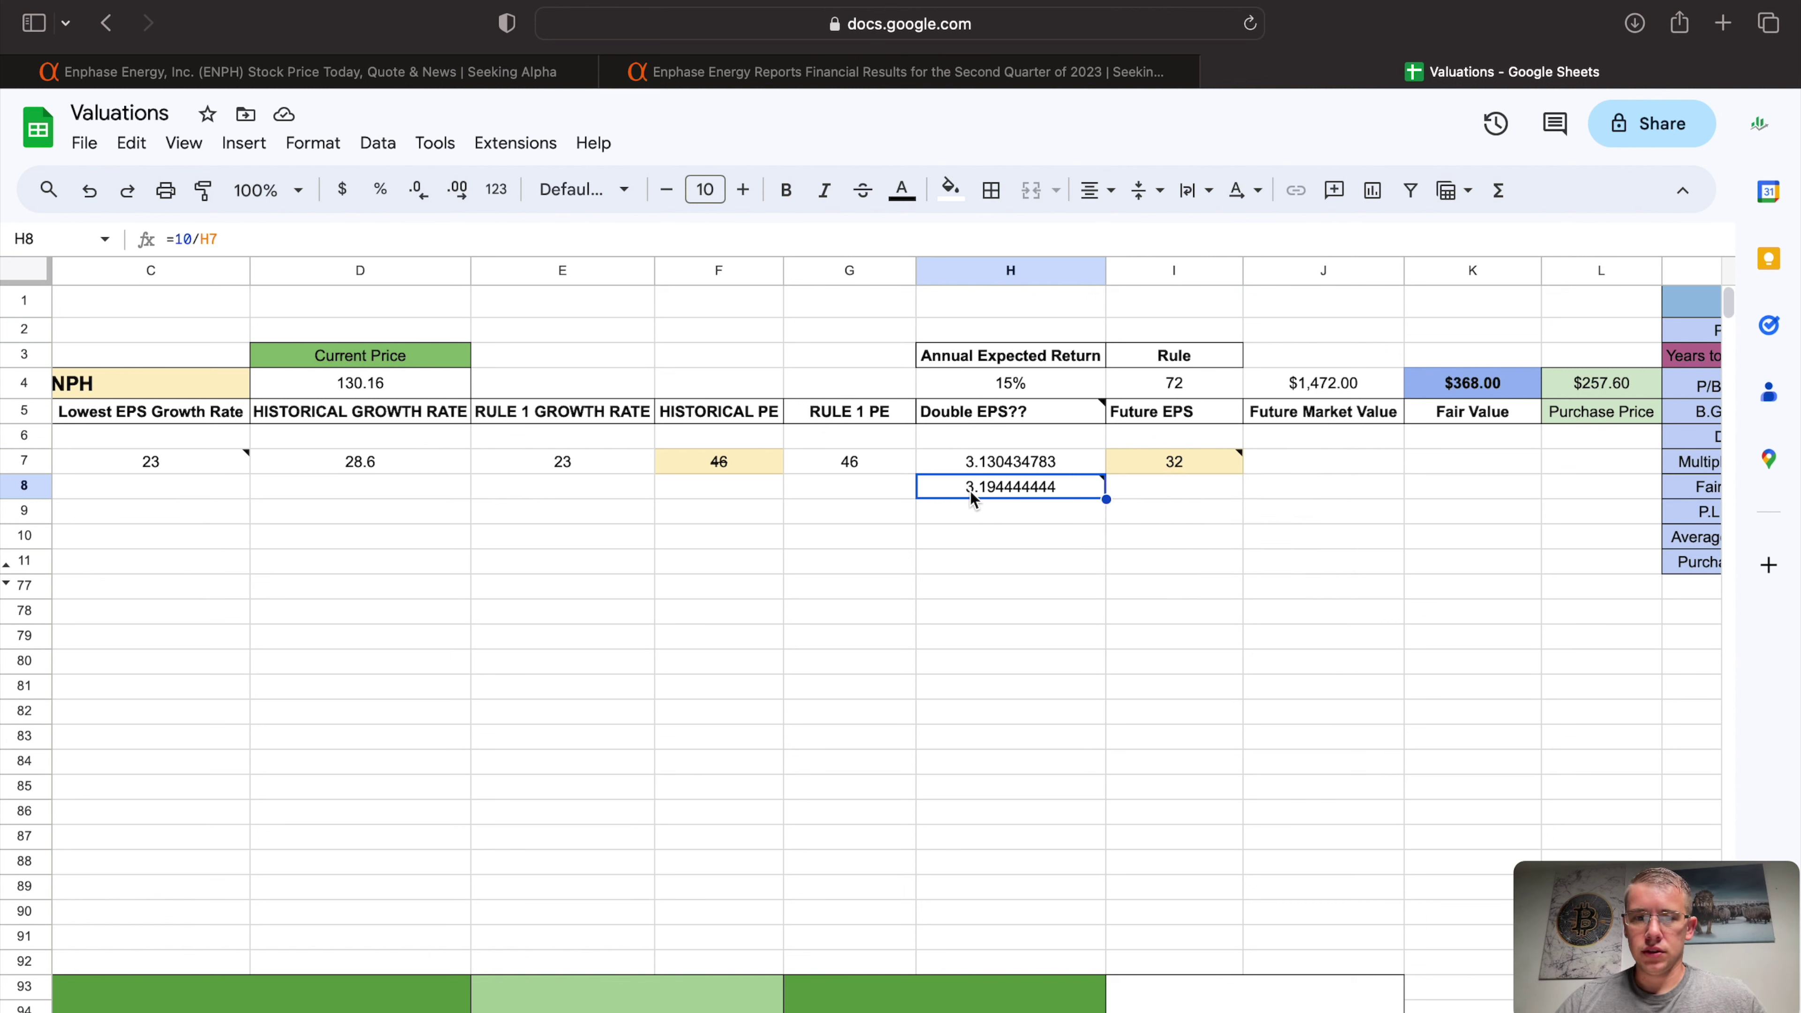
pyautogui.hscroll(-5, 992, 512)
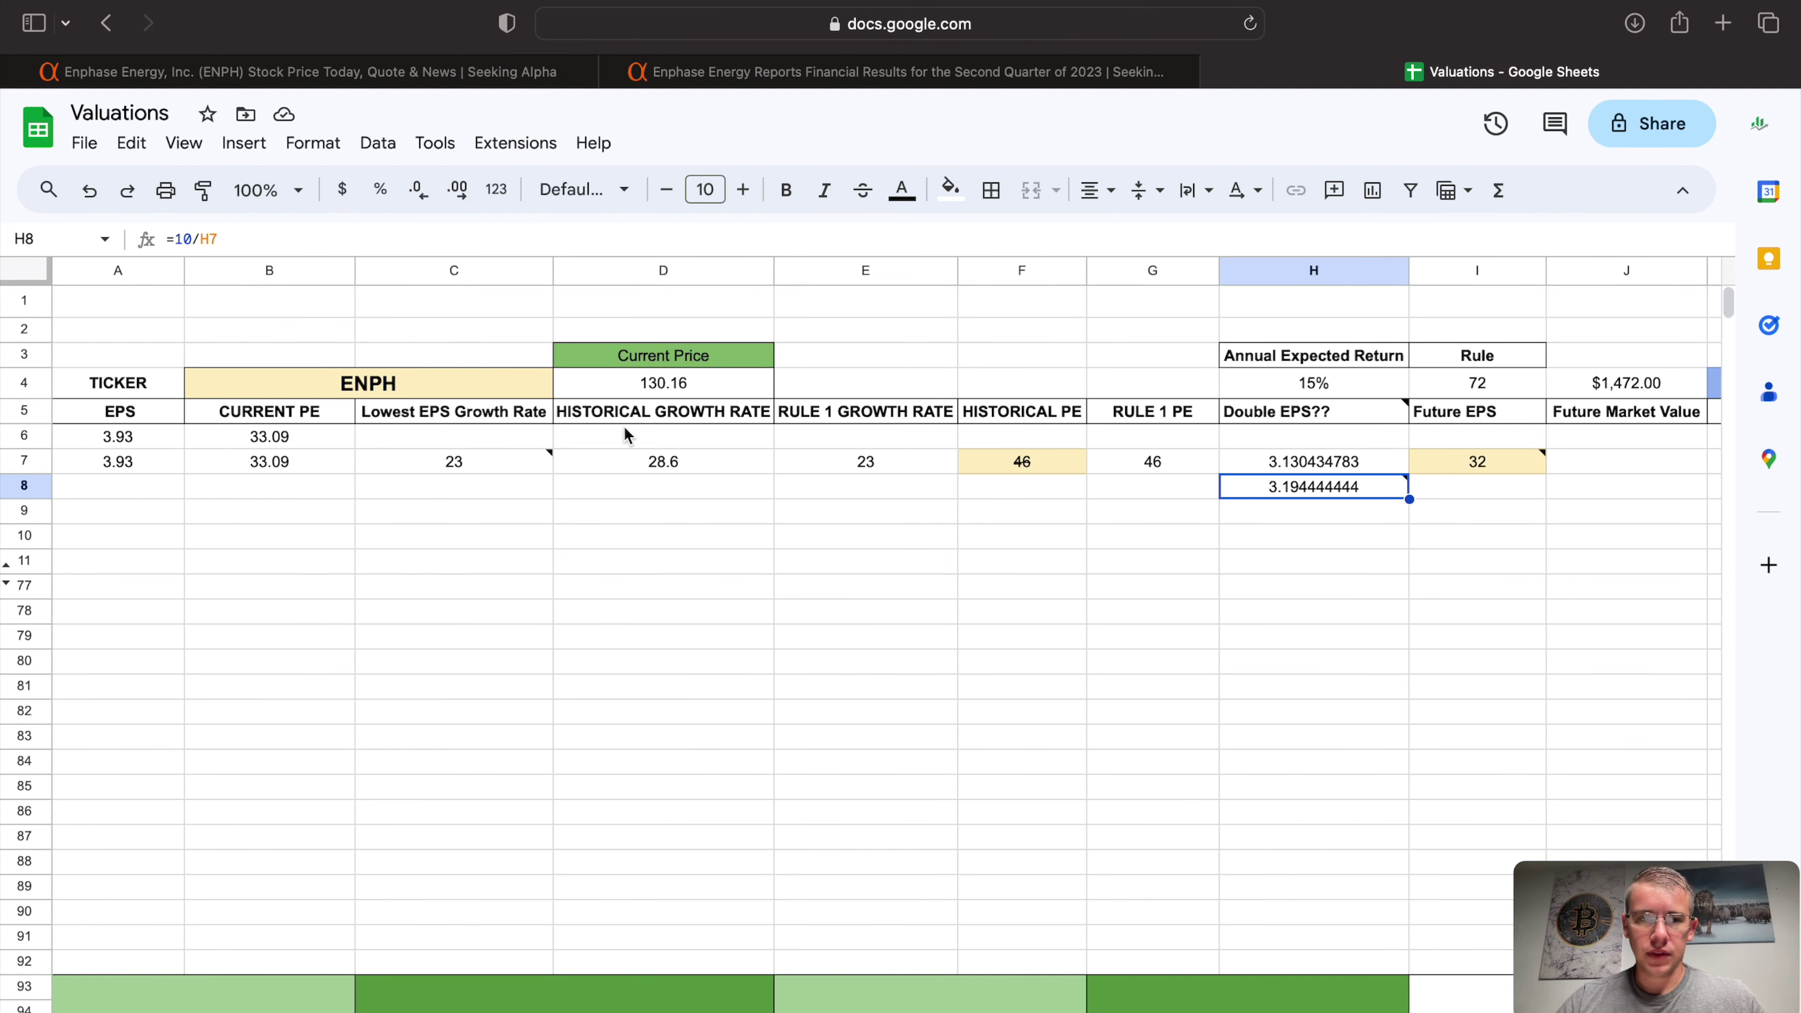
pyautogui.click(126, 467)
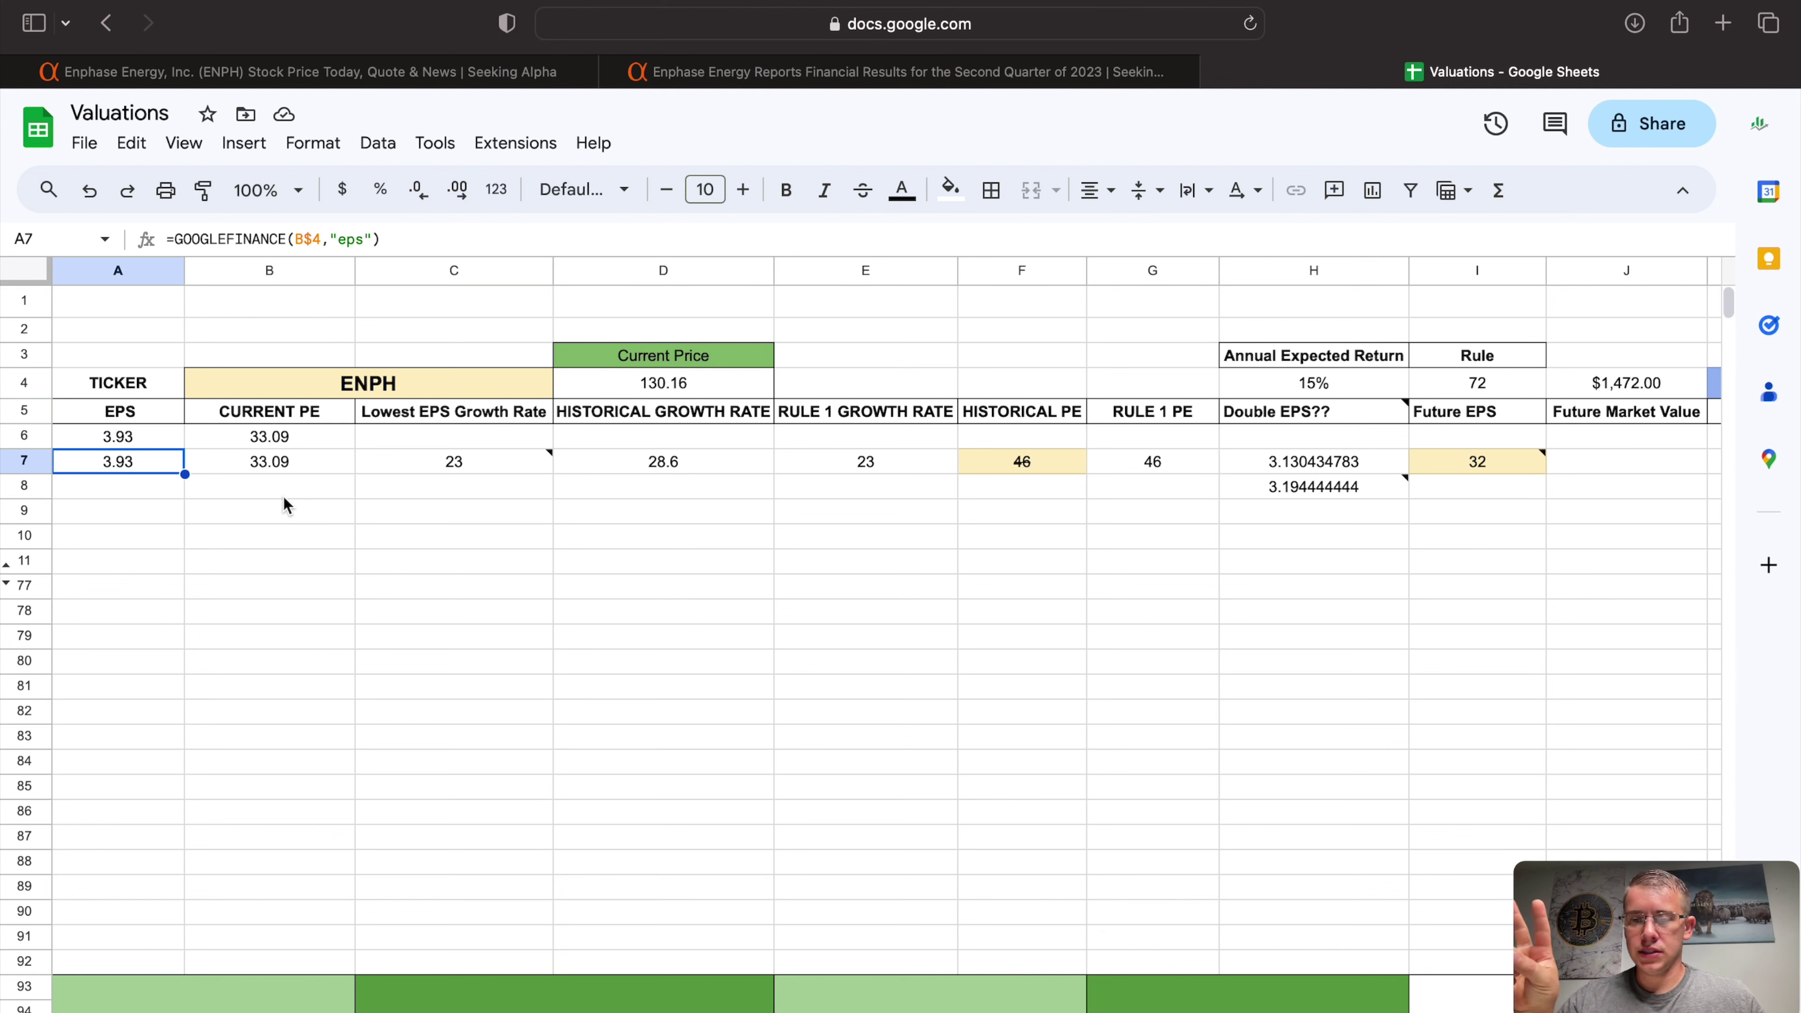
pyautogui.hscroll(2, 560, 543)
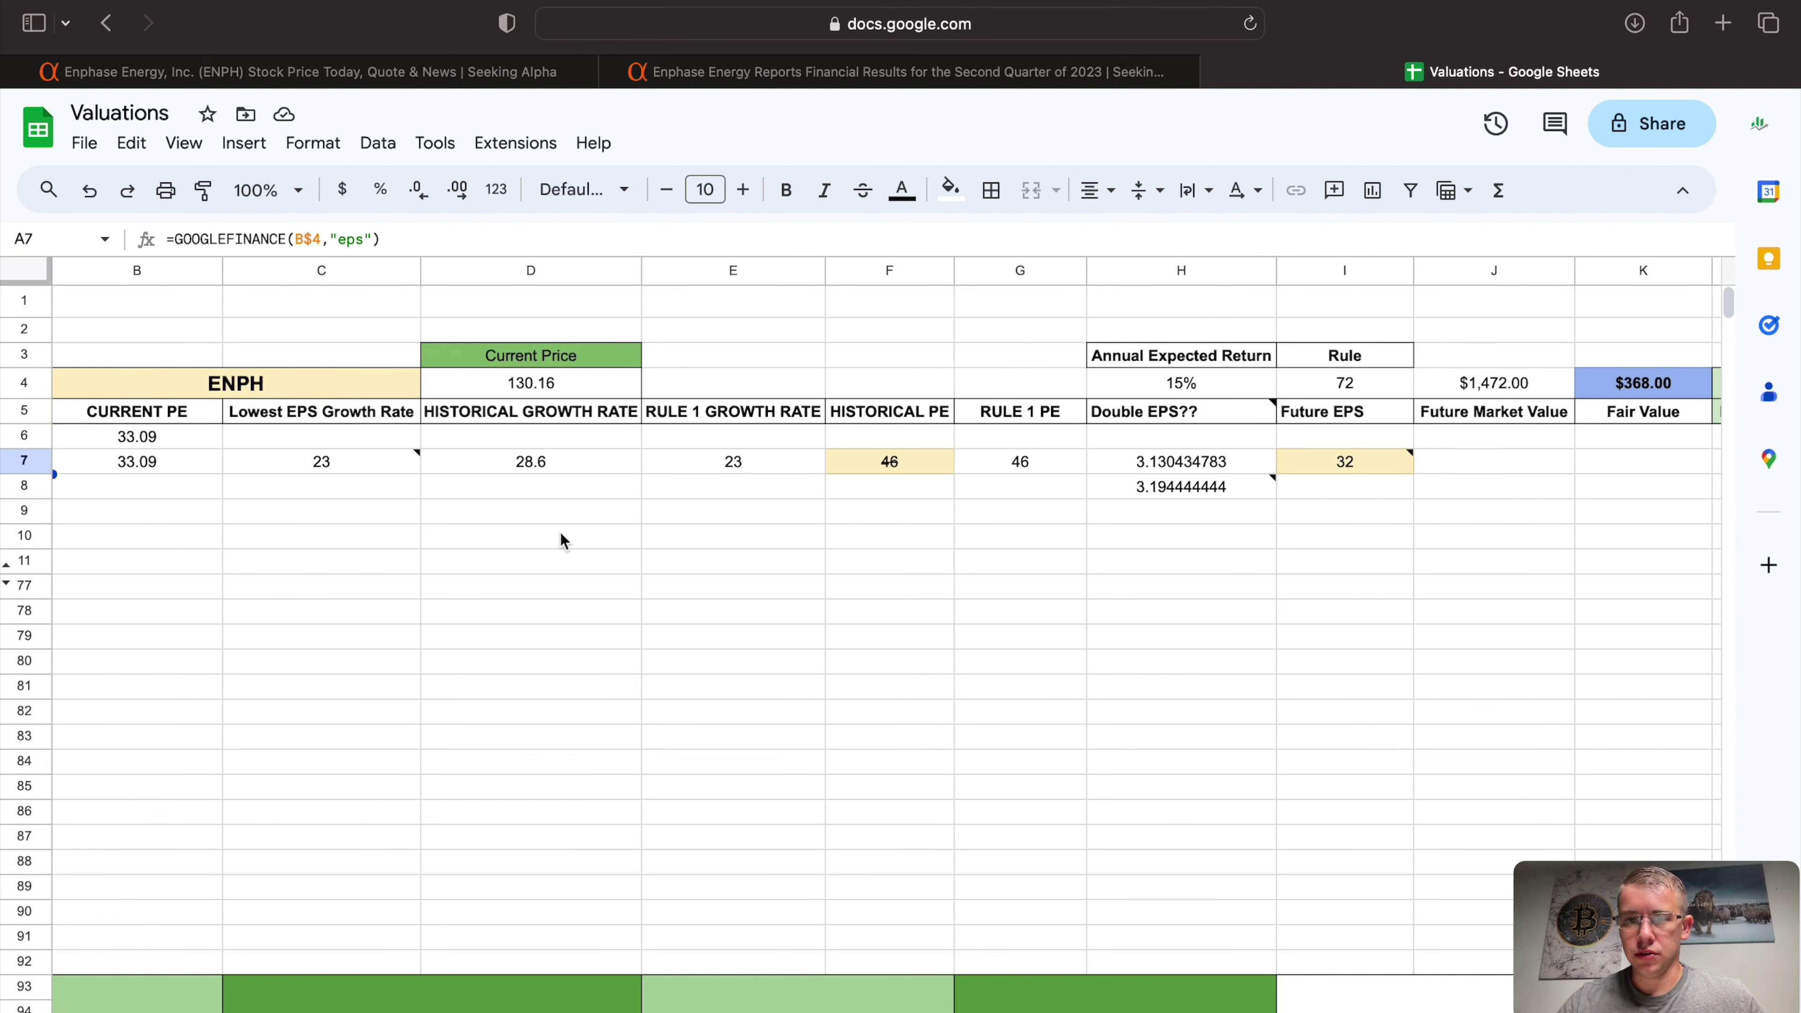
pyautogui.click(1334, 612)
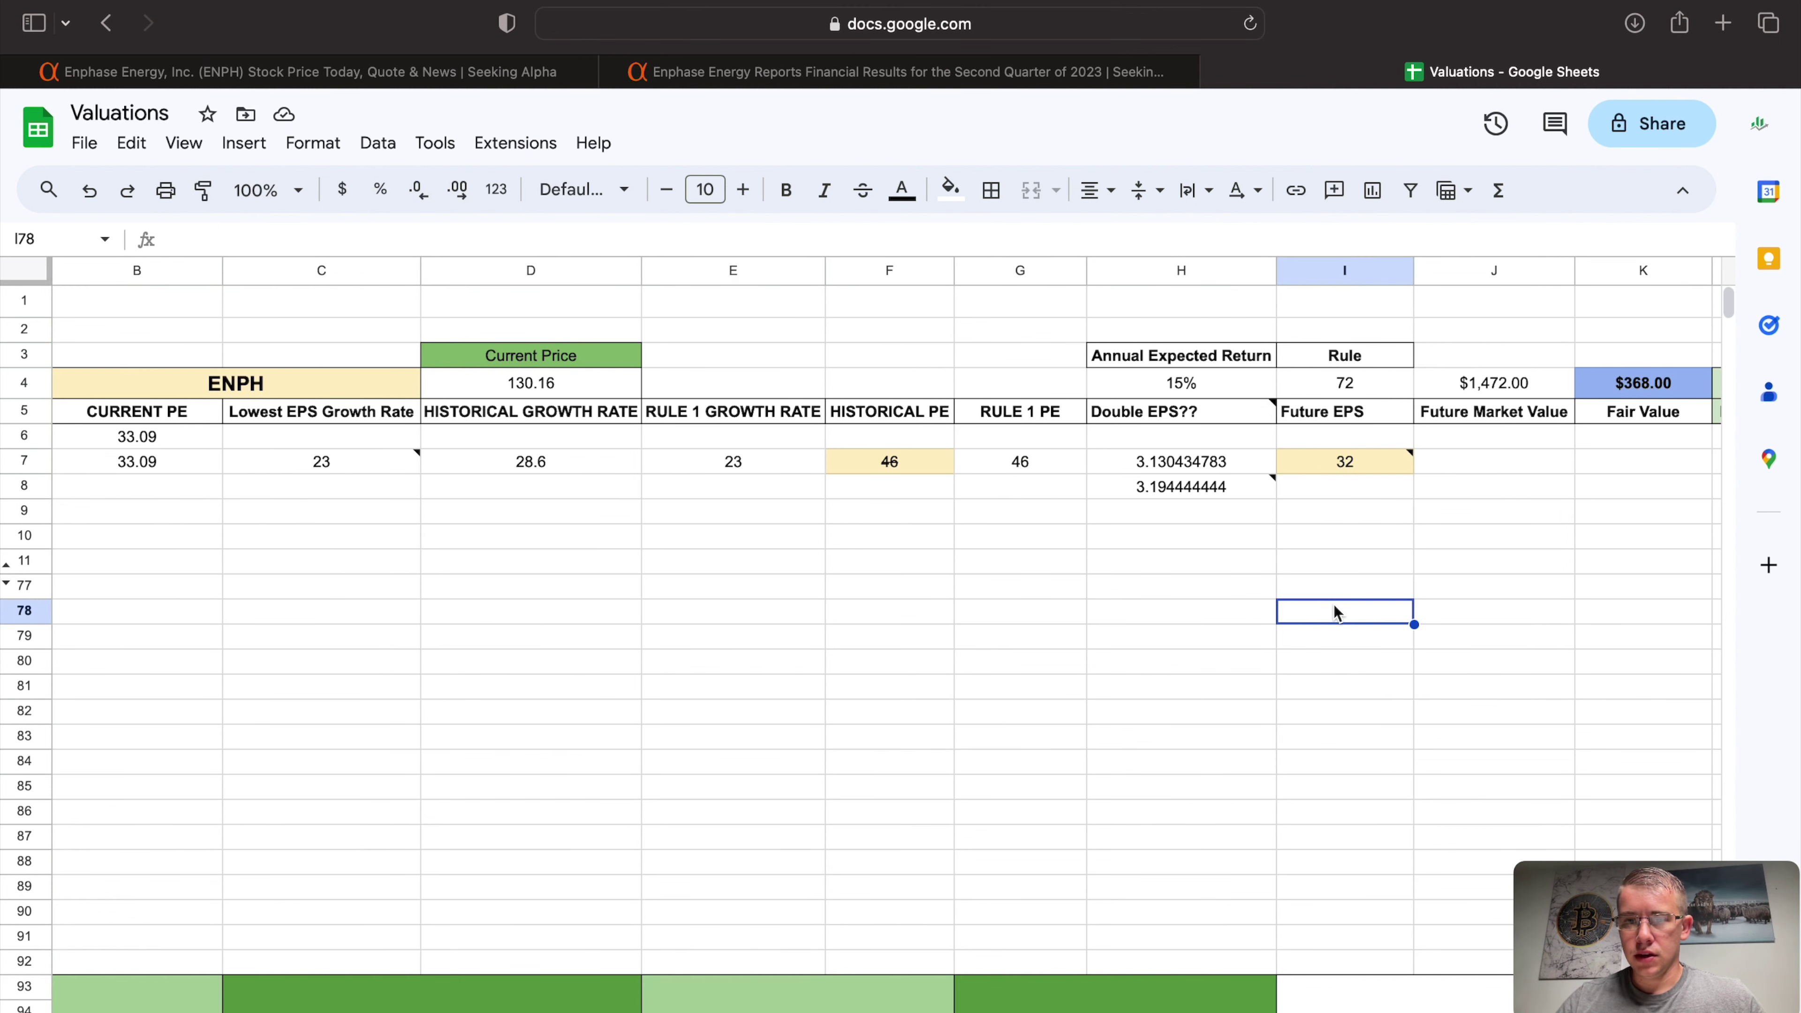
pyautogui.click(1330, 463)
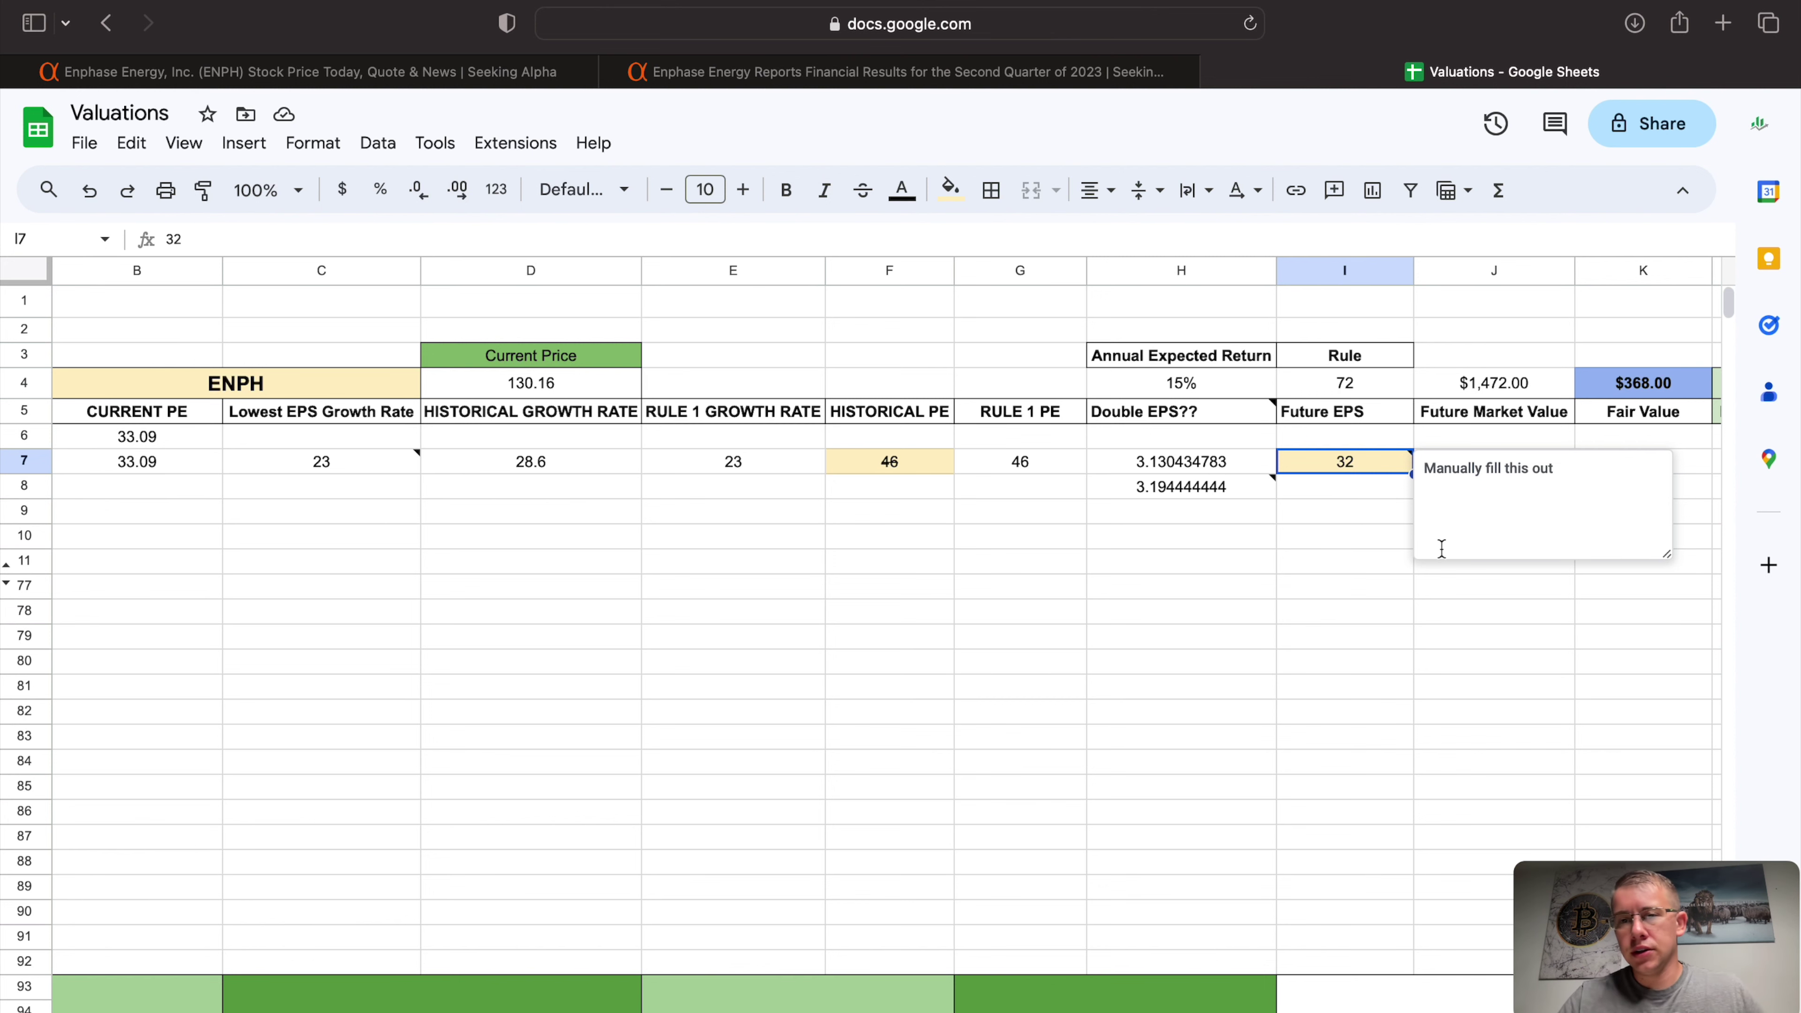
pyautogui.hscroll(2, 1448, 565)
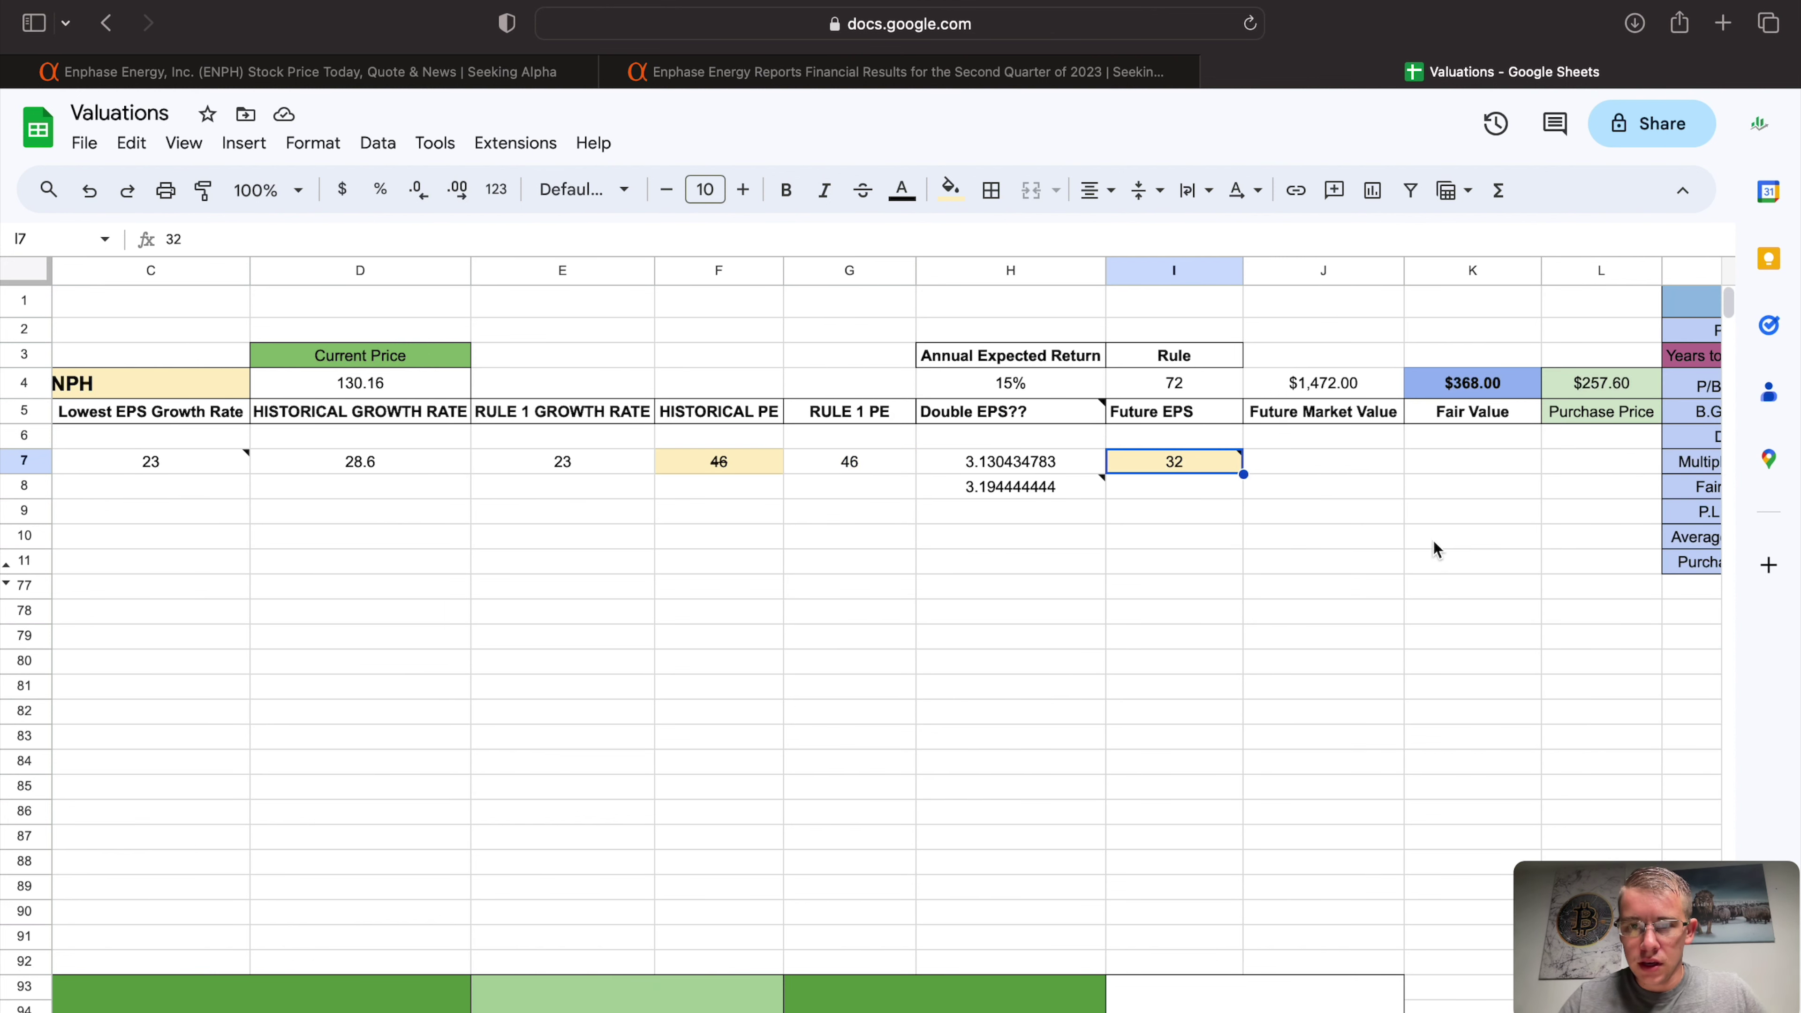
pyautogui.click(1340, 395)
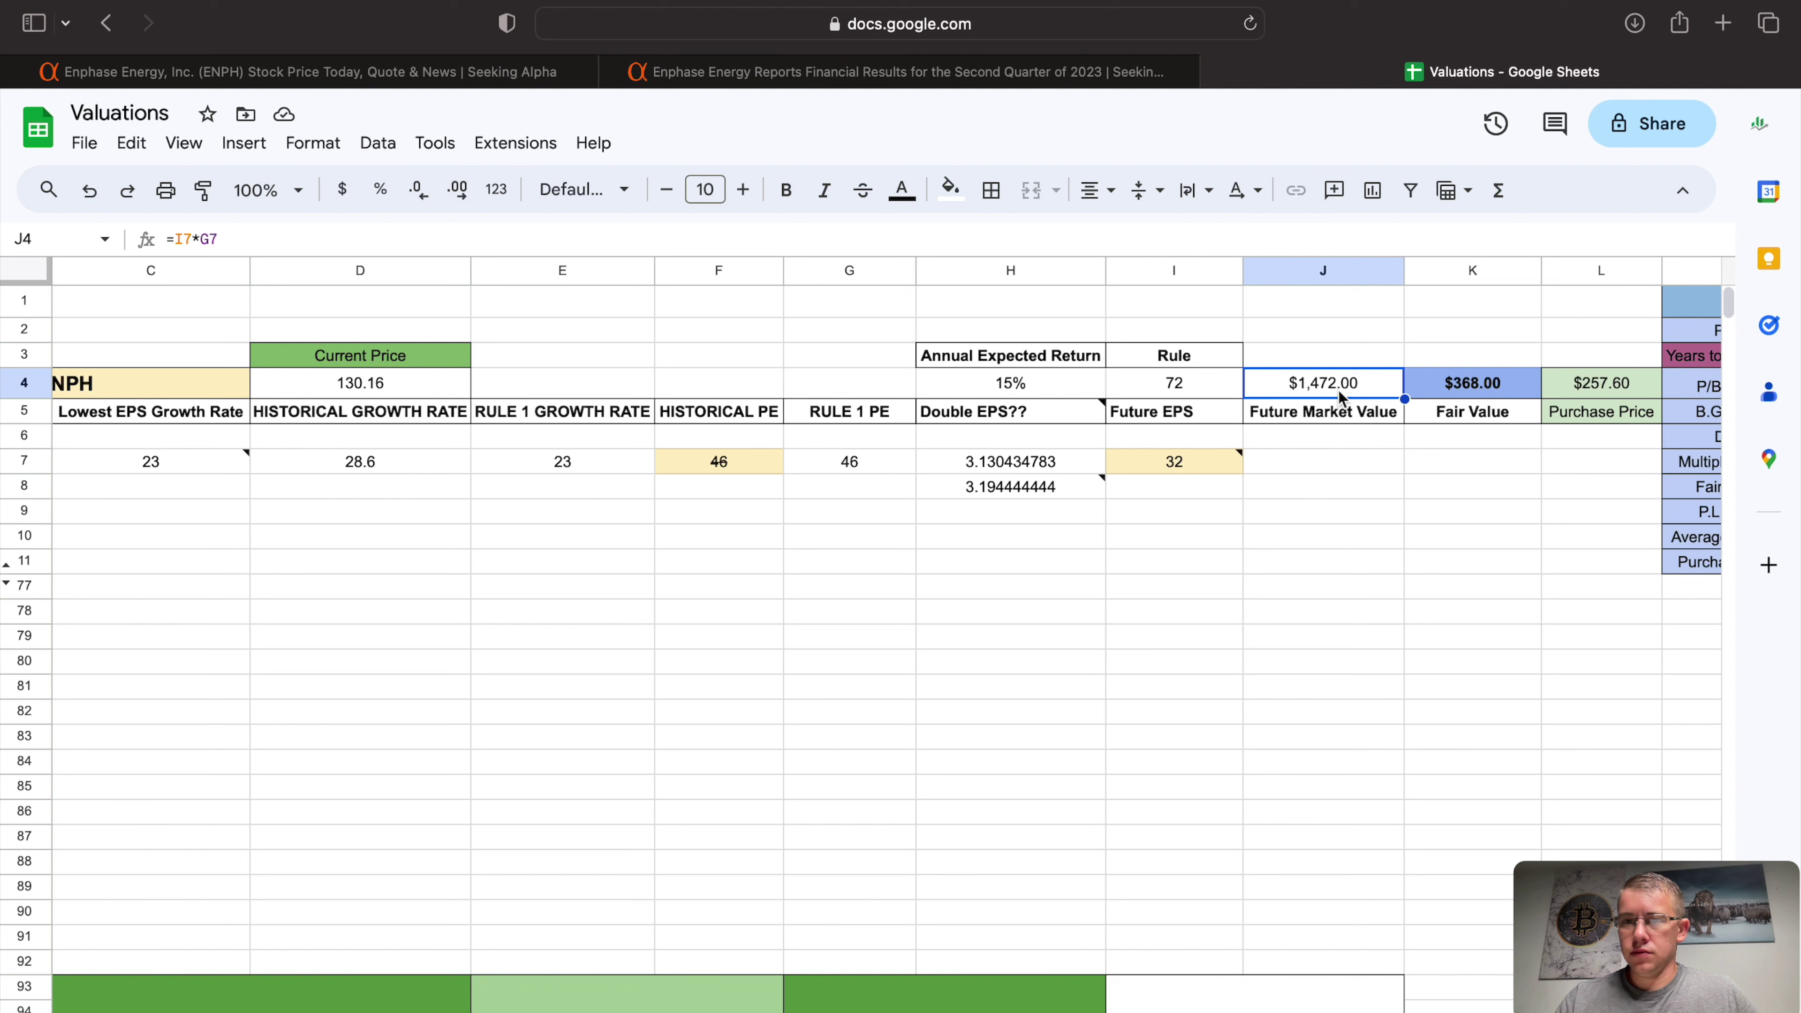
pyautogui.click(1489, 390)
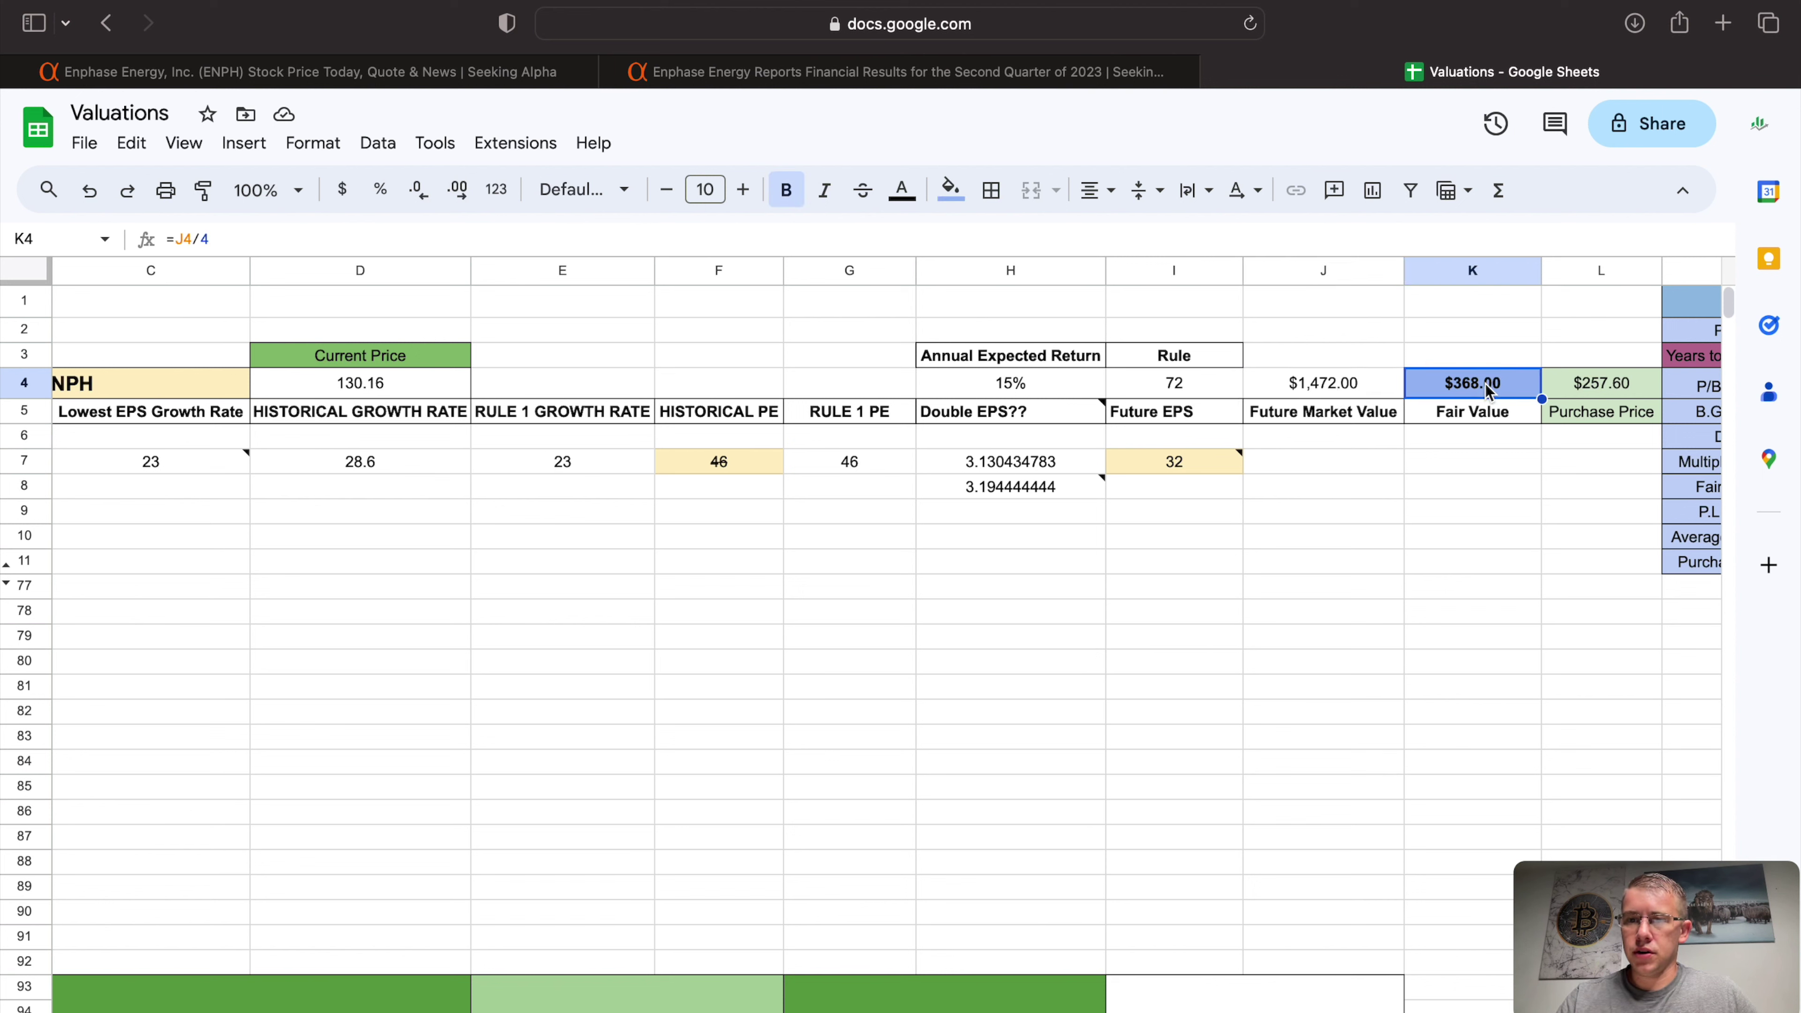
pyautogui.click(1600, 384)
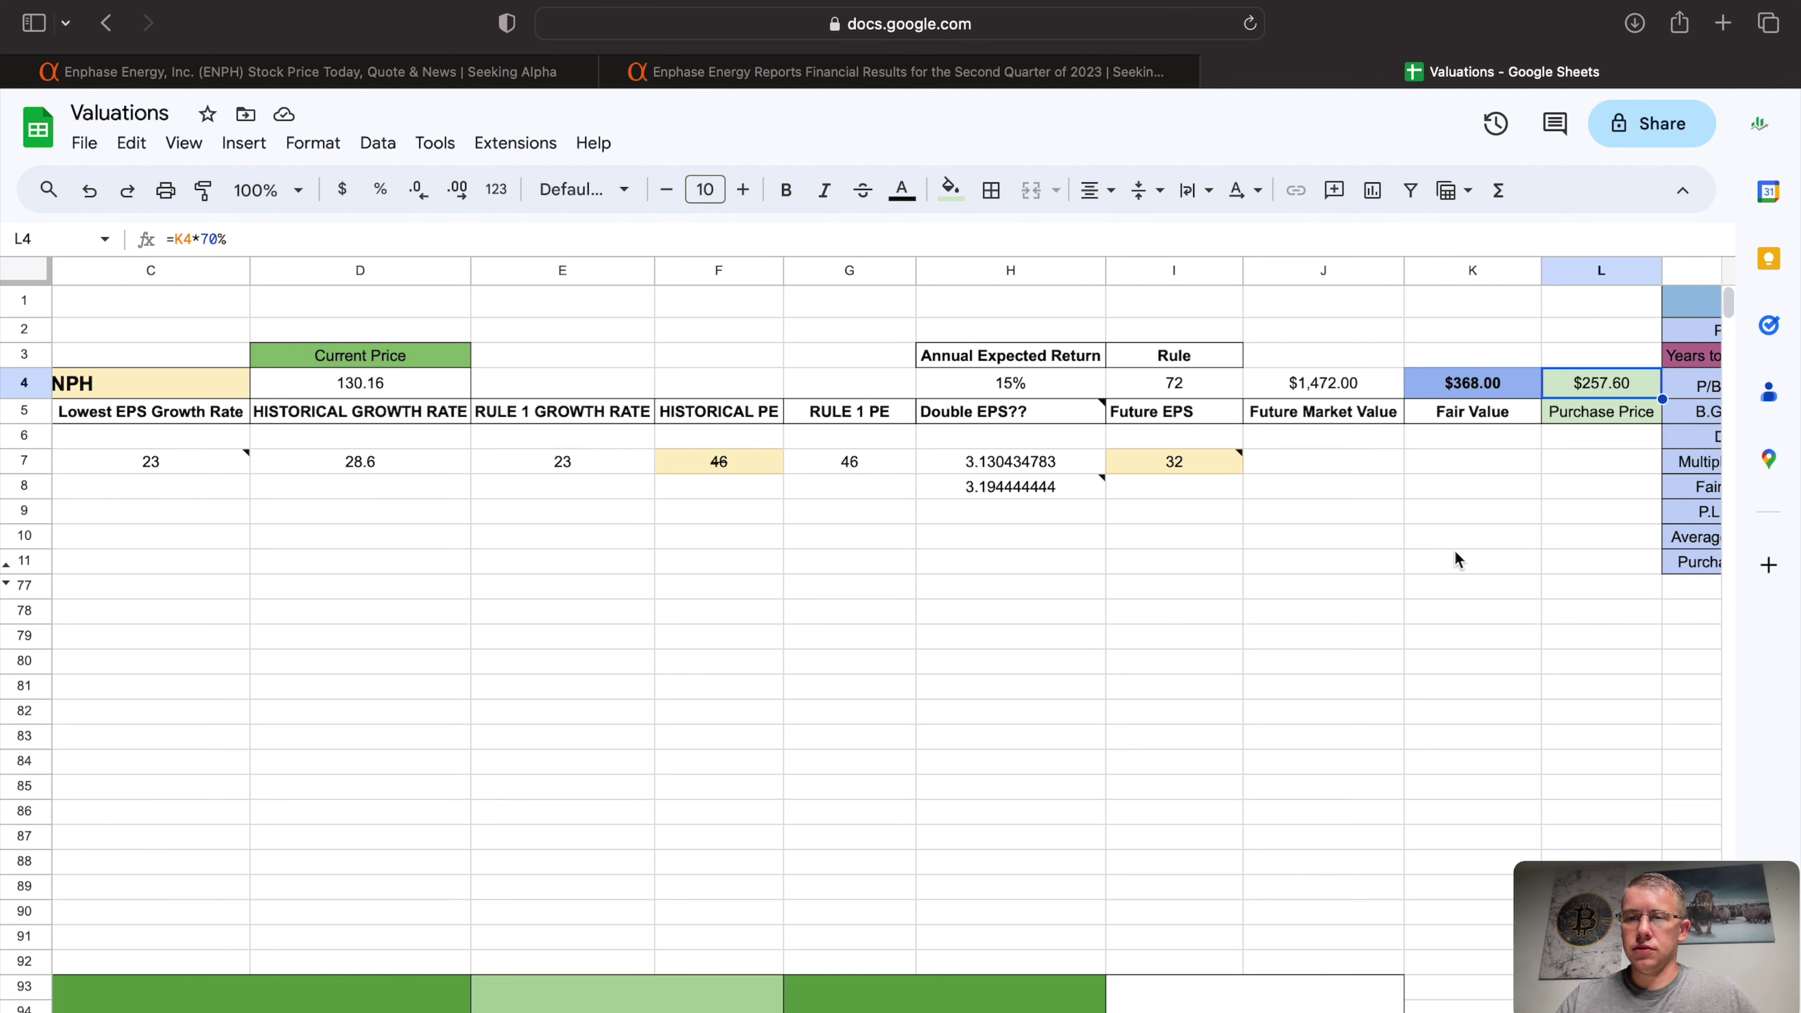
pyautogui.click(1454, 389)
pyautogui.click(1598, 380)
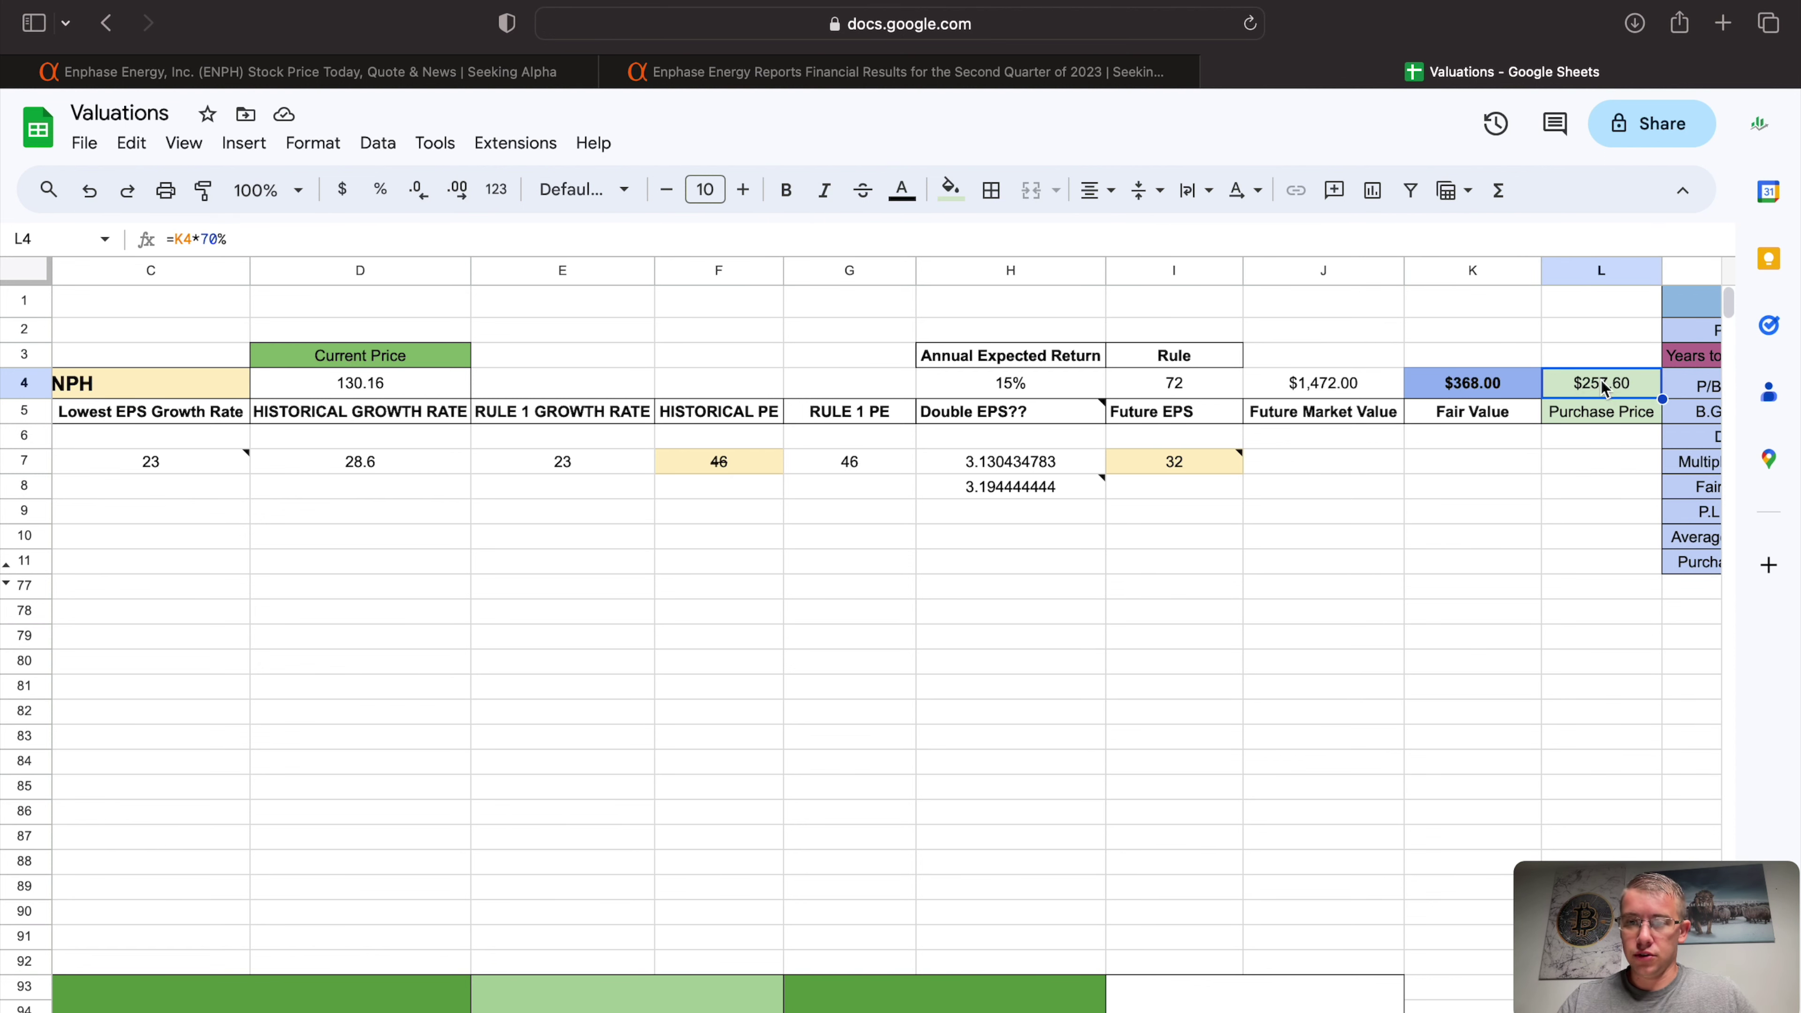
pyautogui.click(1387, 617)
pyautogui.hscroll(5, 1383, 622)
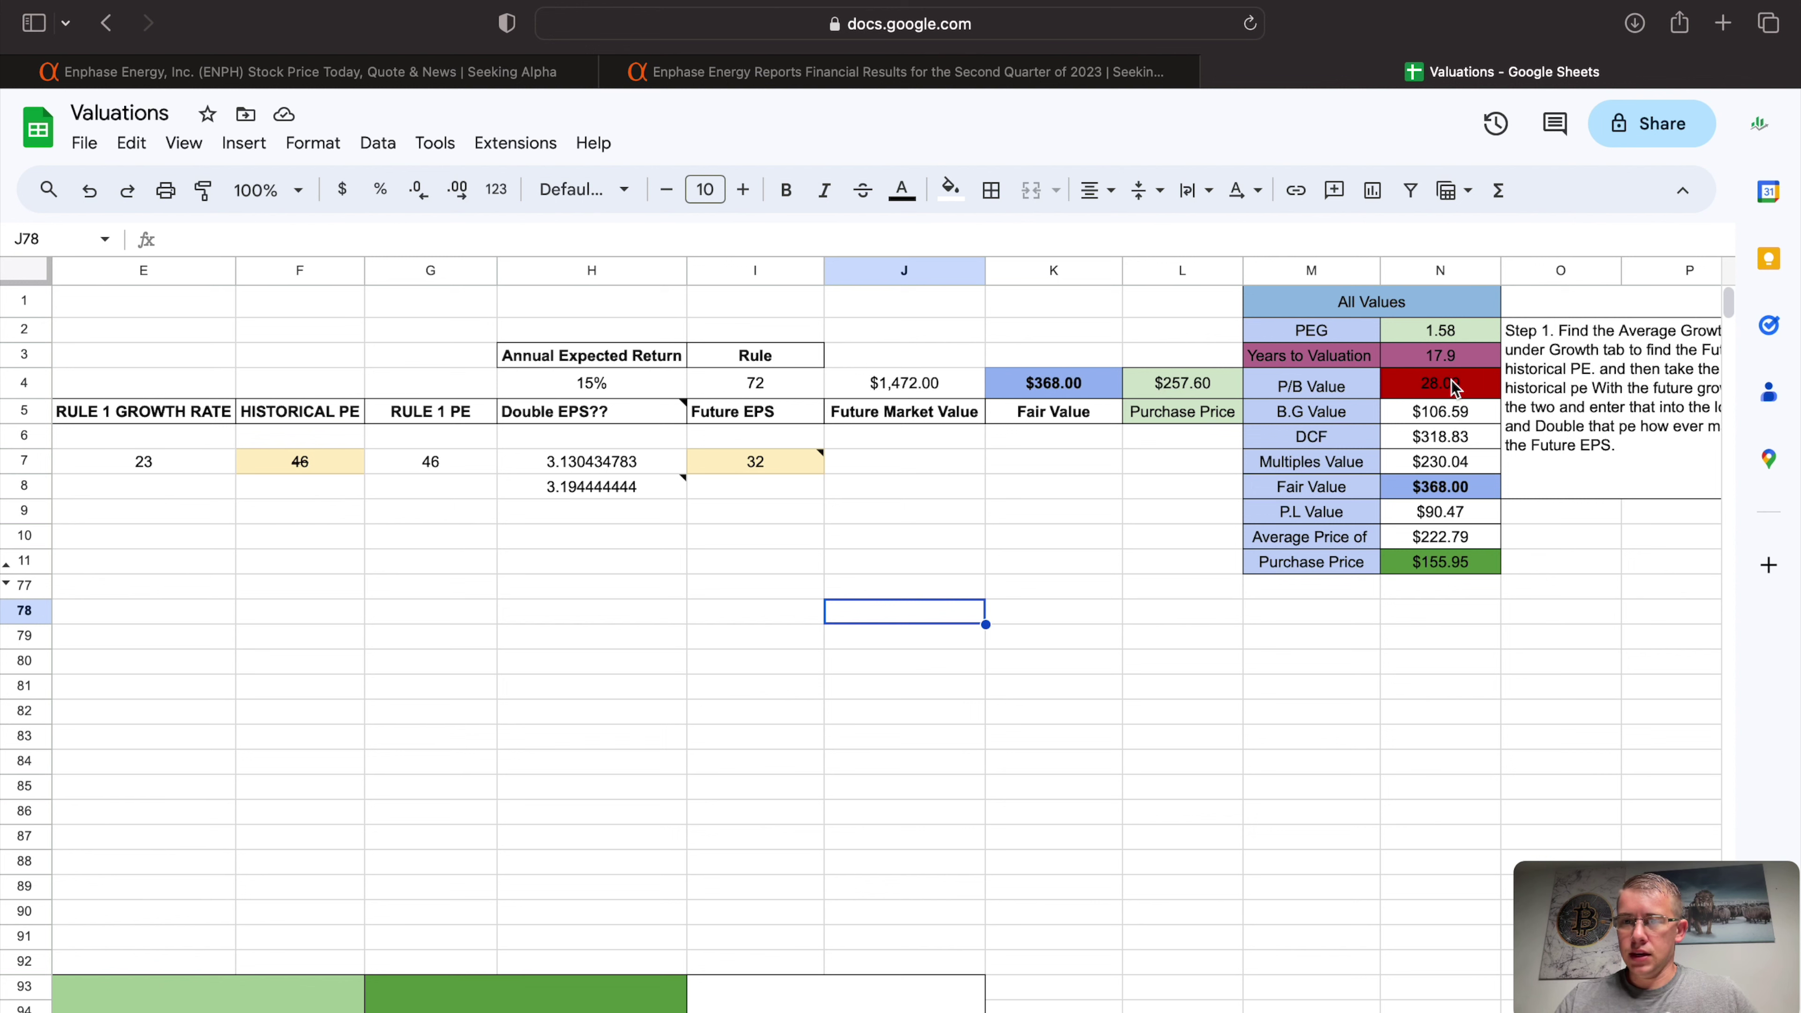
pyautogui.click(1444, 415)
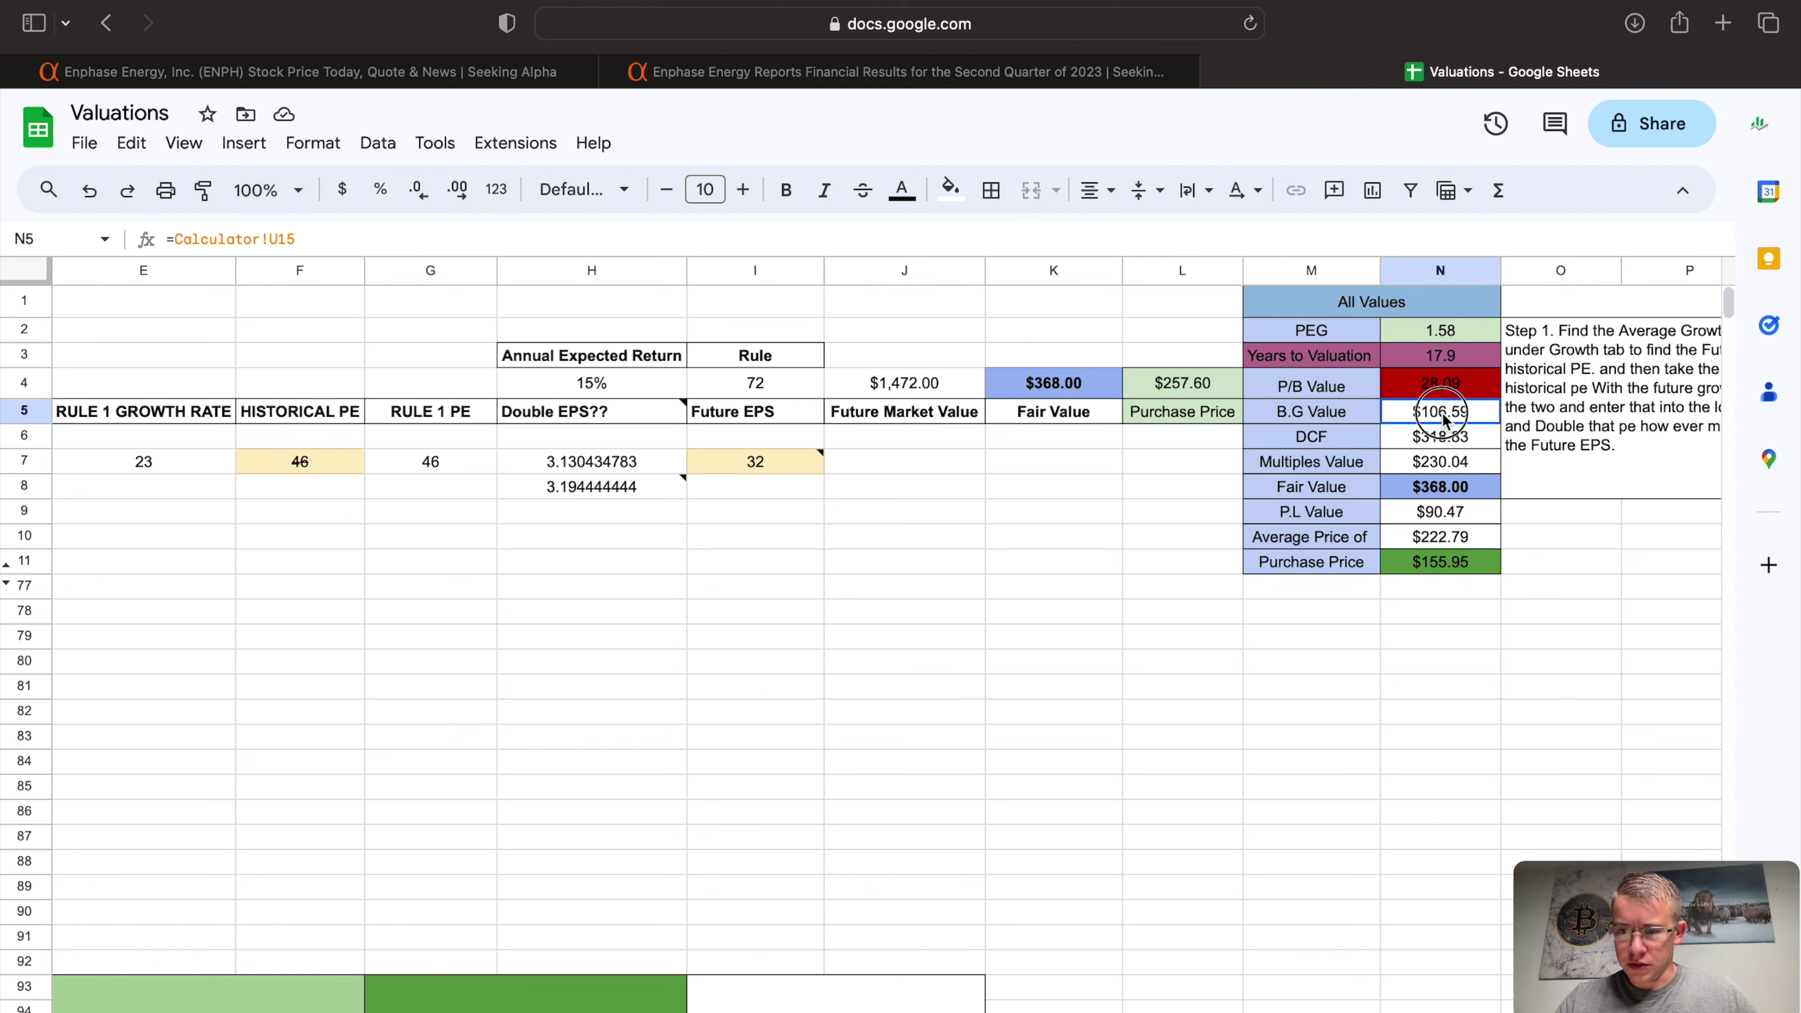
pyautogui.moveTo(1444, 417); pyautogui.dragTo(1446, 524)
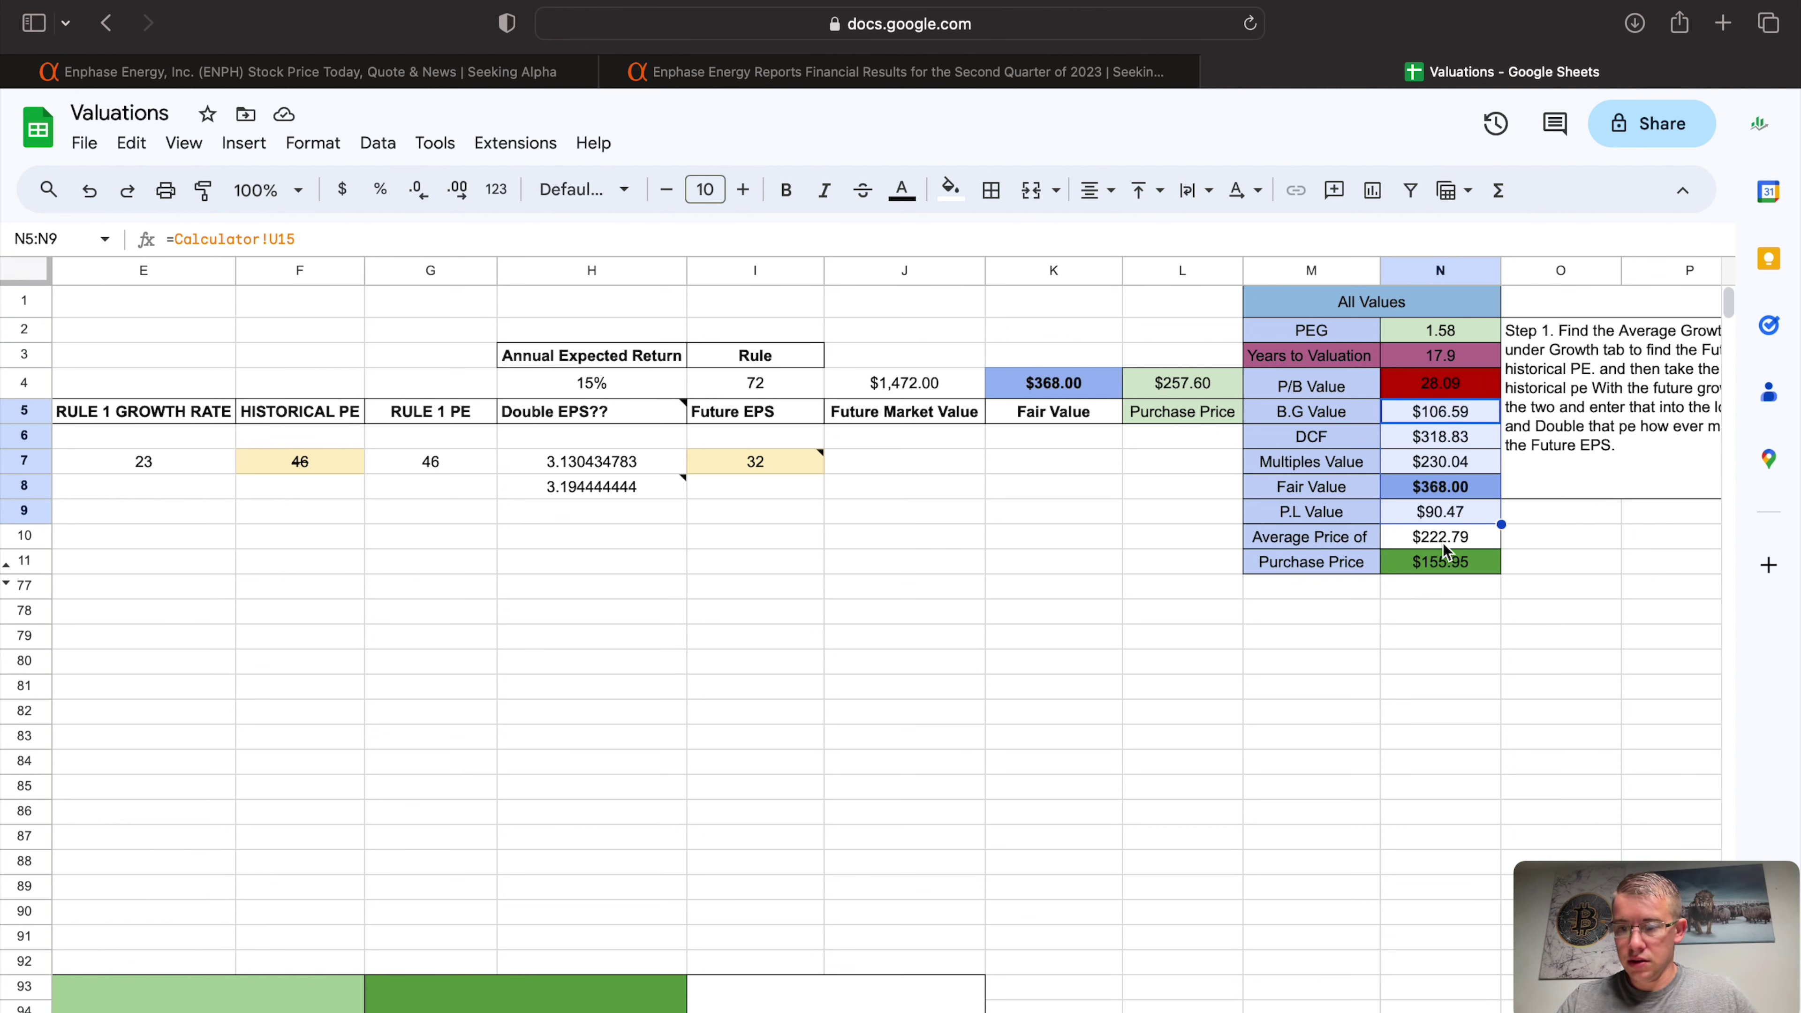
pyautogui.click(1431, 565)
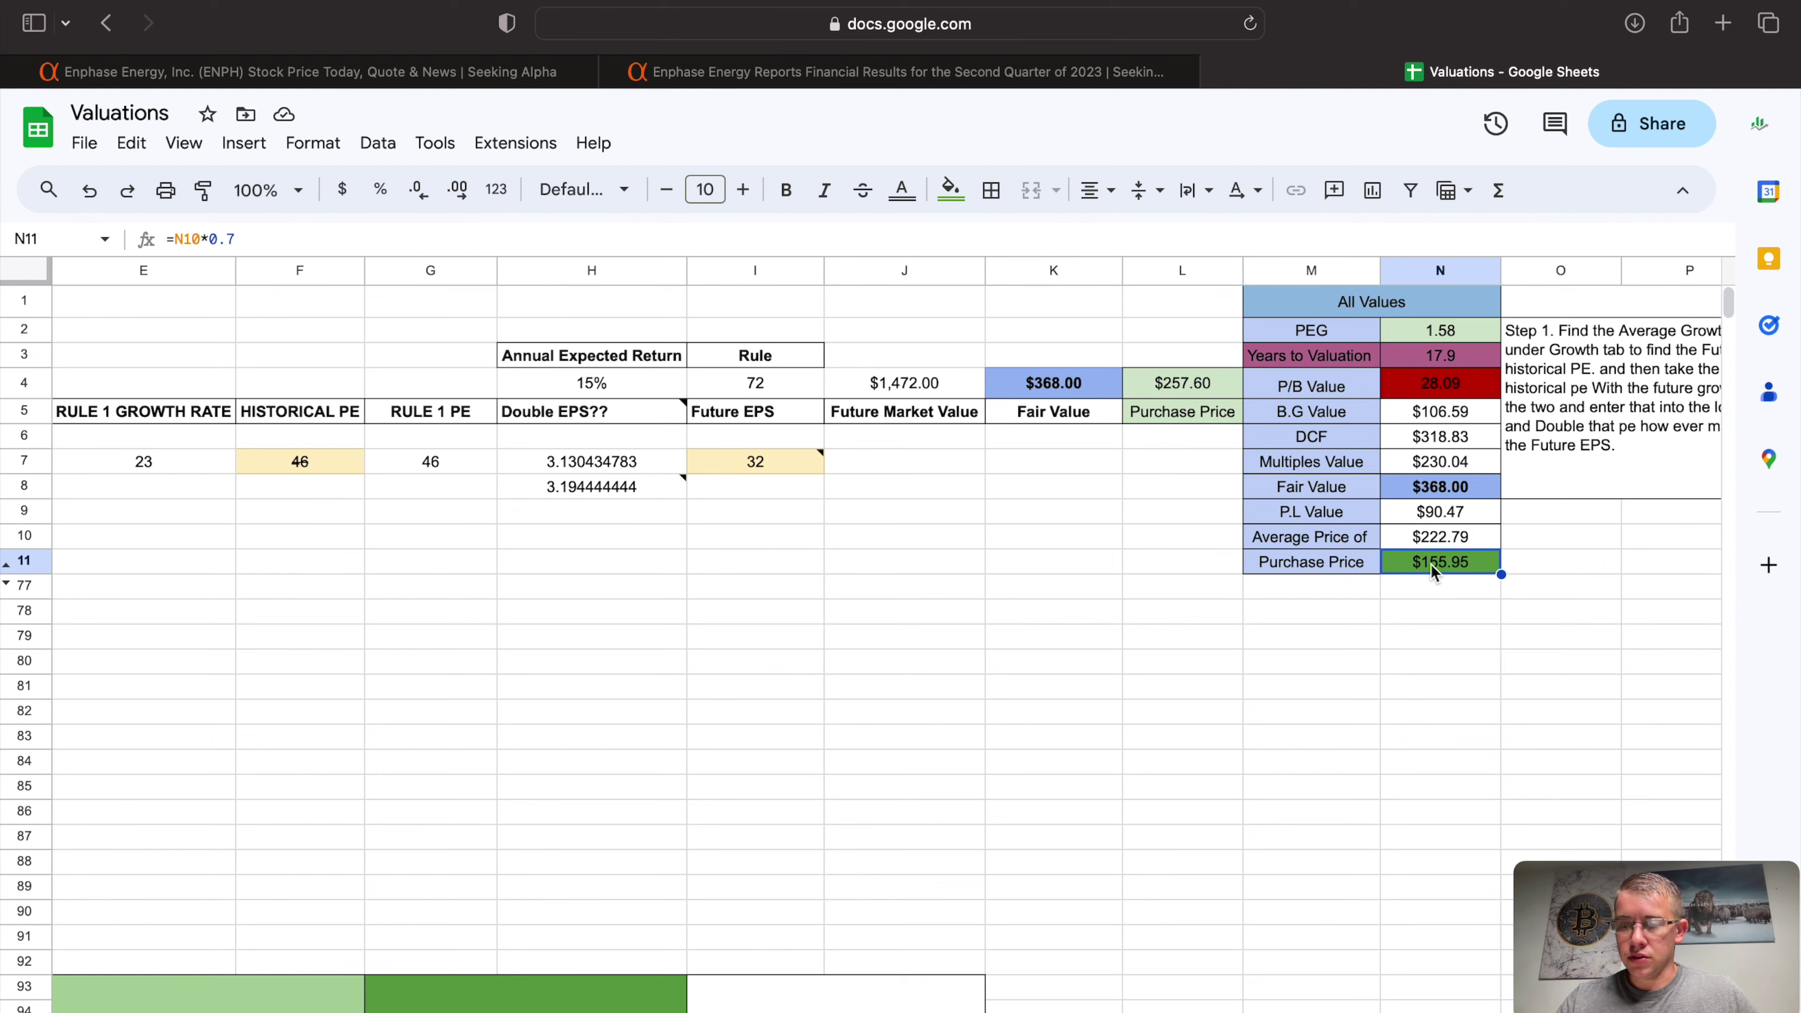
# Step: Deselect the summary values in the Google Sheets spreadsheet
pyautogui.click(1379, 652)
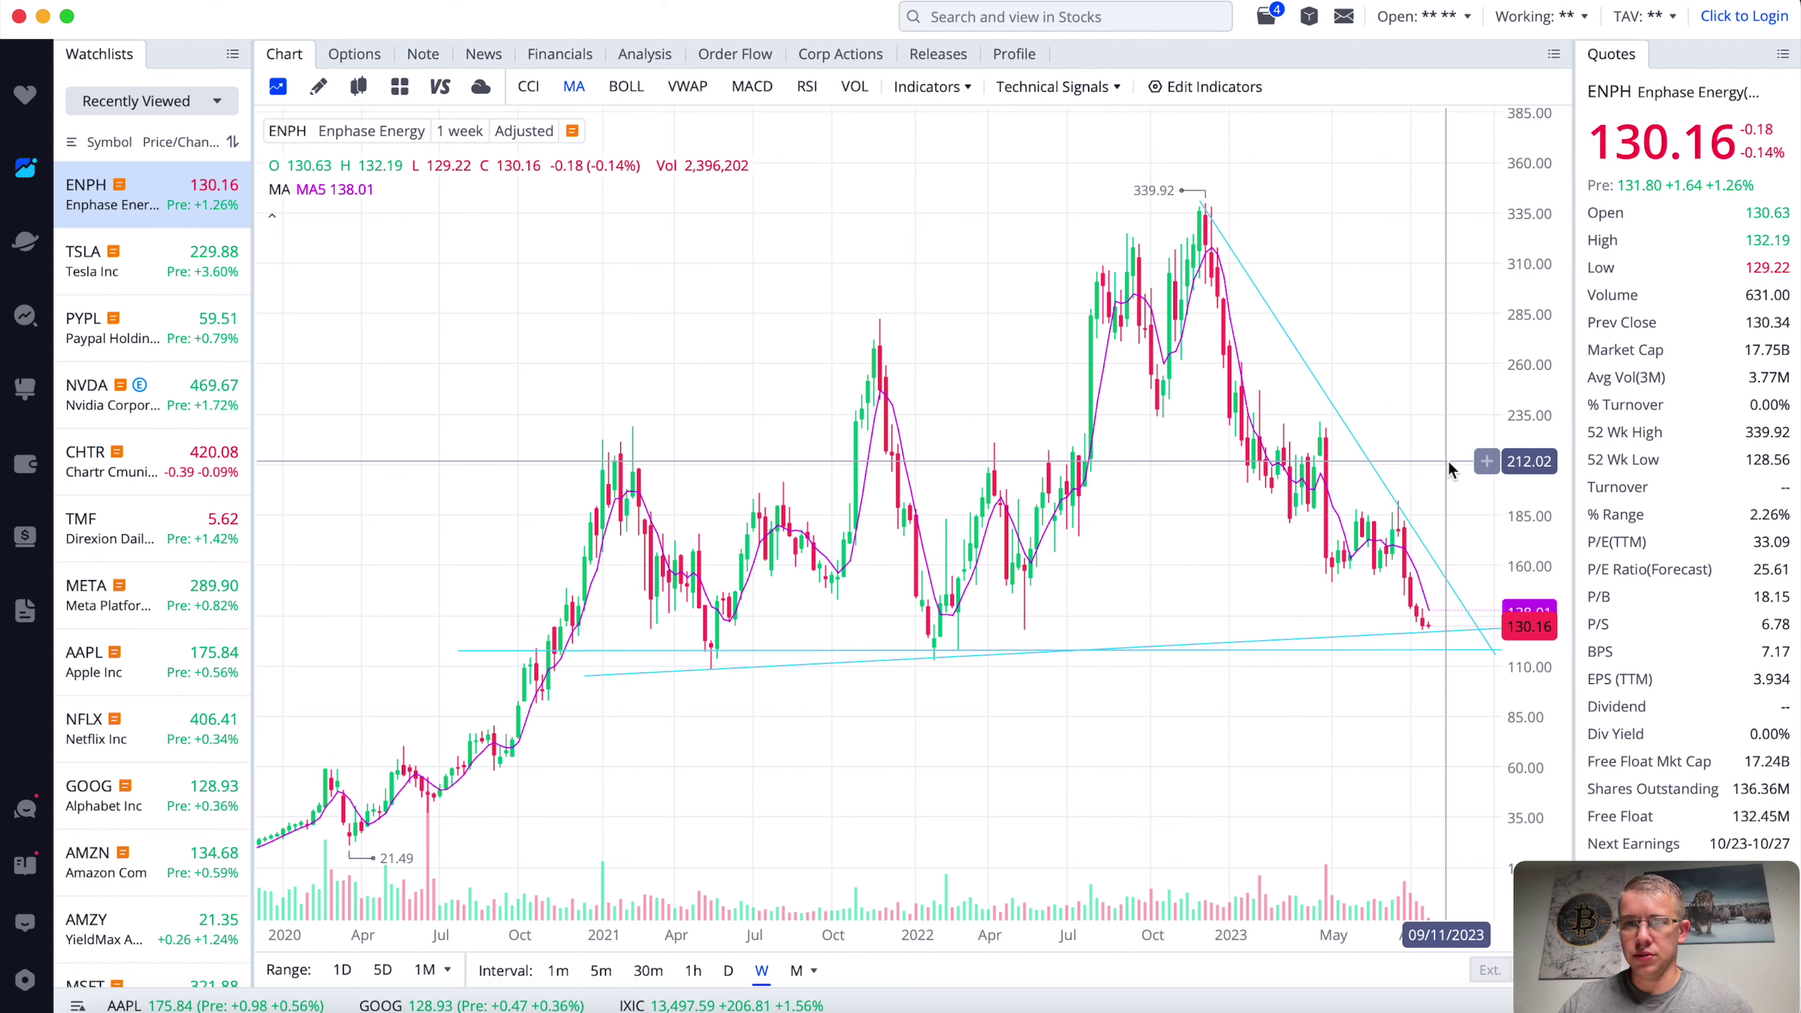
pyautogui.click(1449, 458)
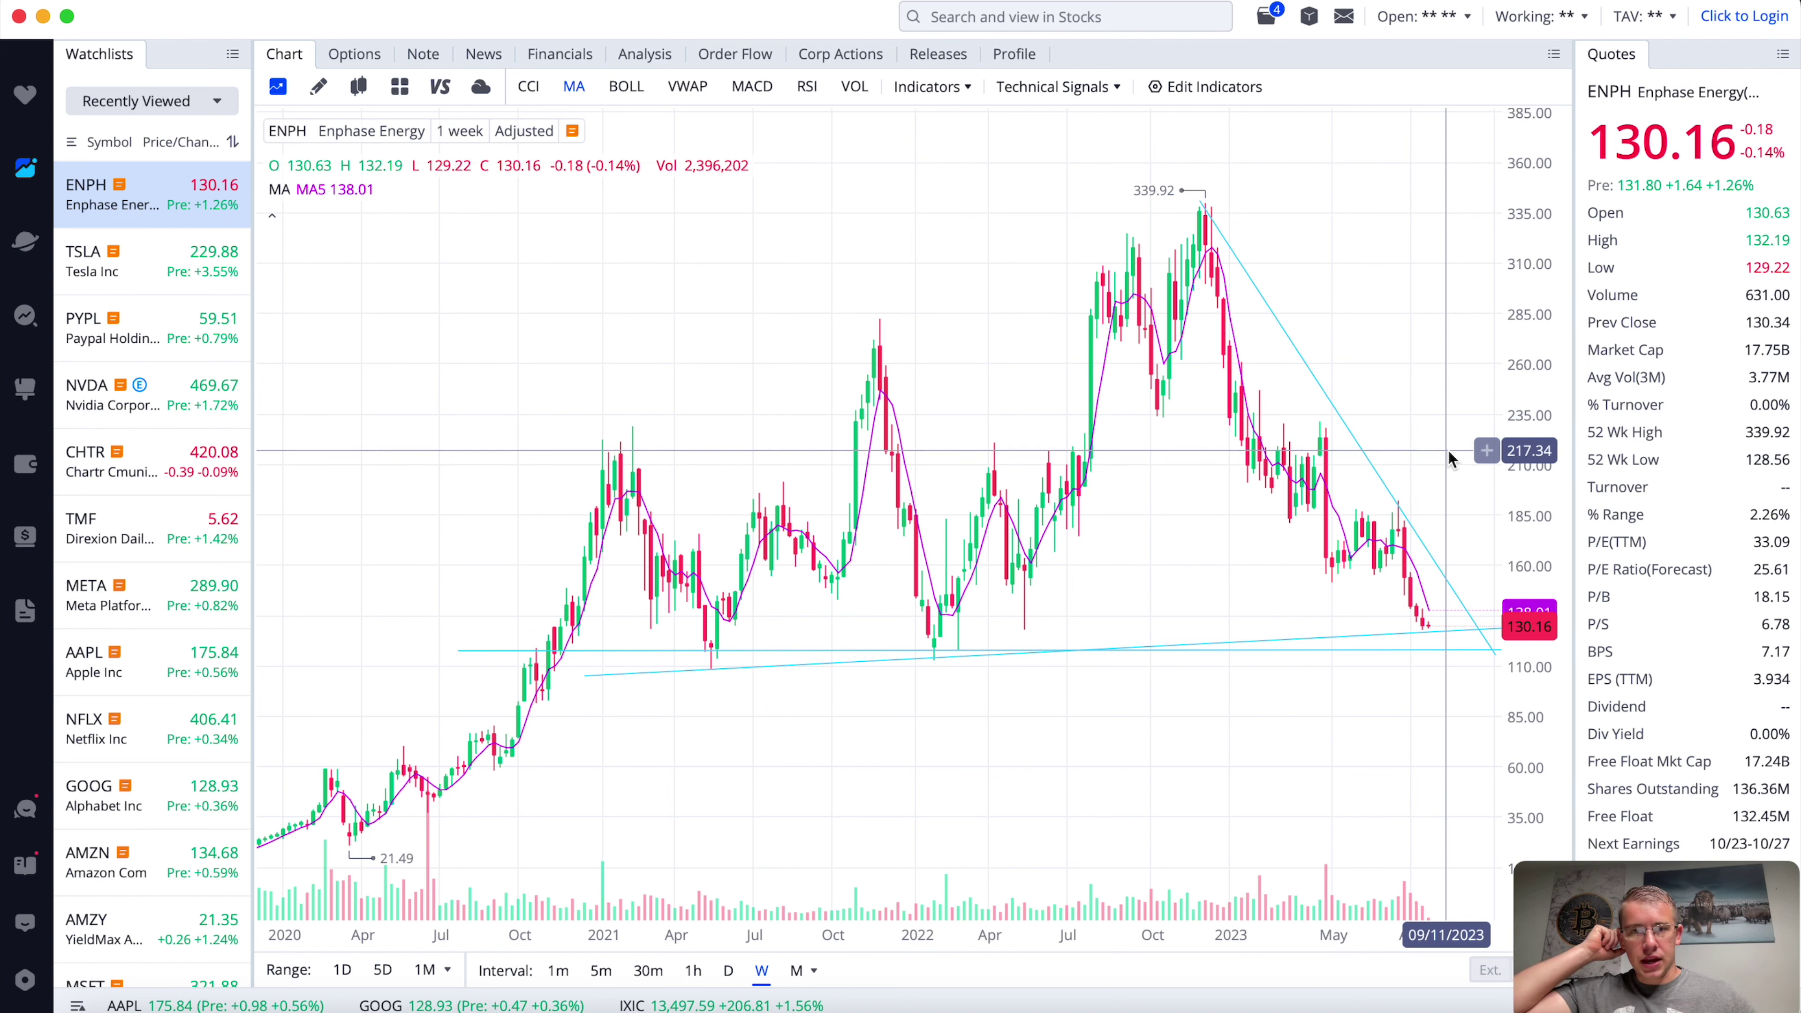